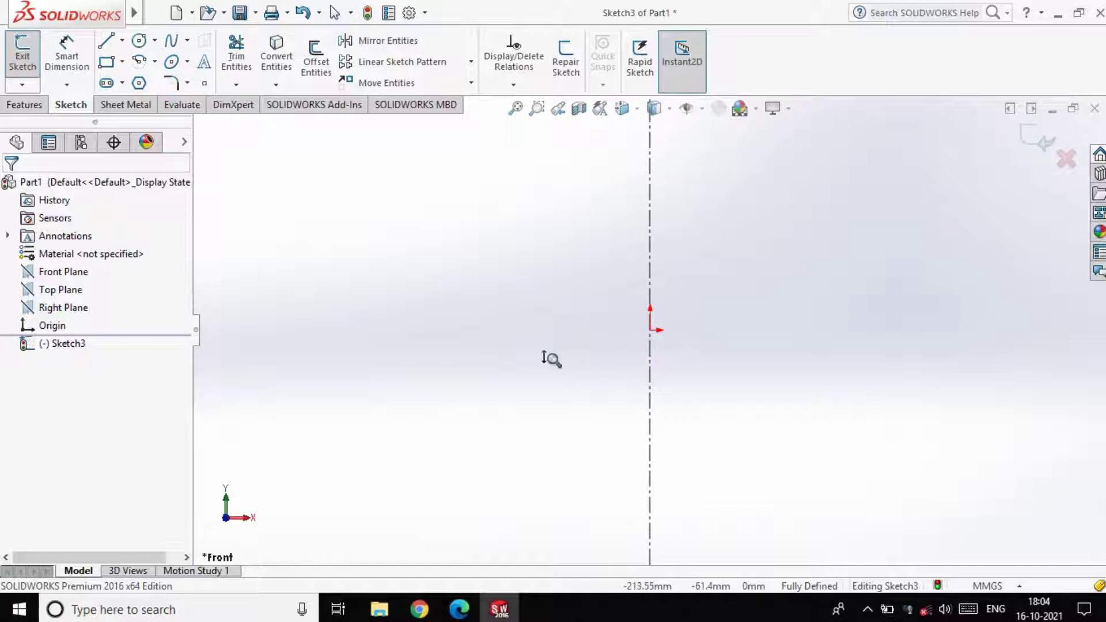
Sketch a circle of about 170 mm radius centred on the vertical centerline, about 182 mm above the origin.
mouse_move(666, 281)
ctrl+middle_down()
mouse_move(465, 366)
mouse_move(436, 307)
ctrl+middle_up()
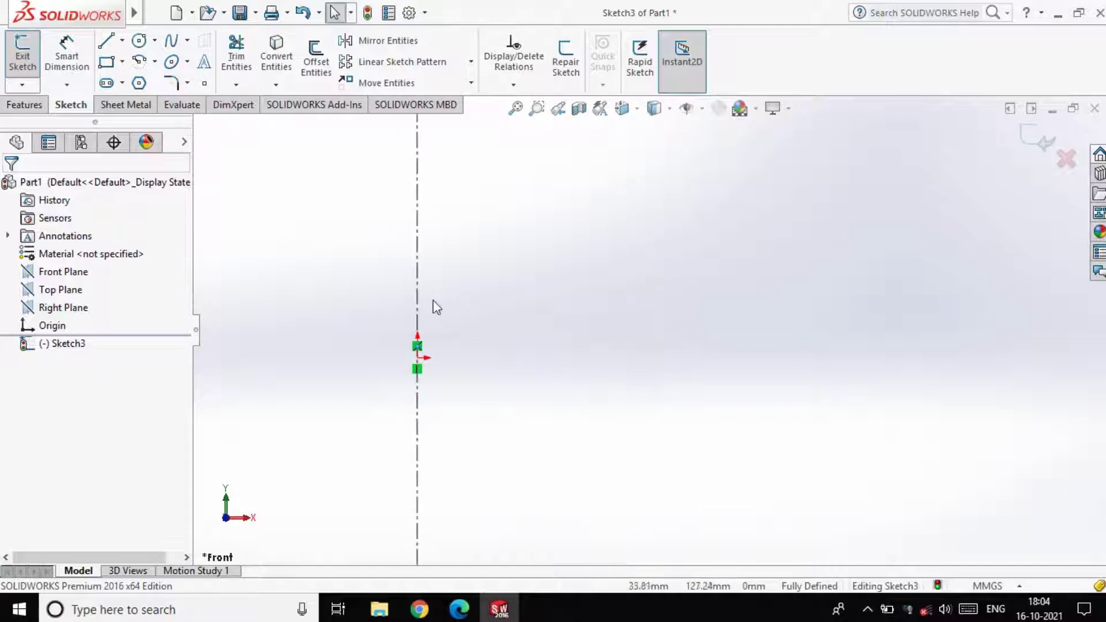
scroll(347, 358, up, 2)
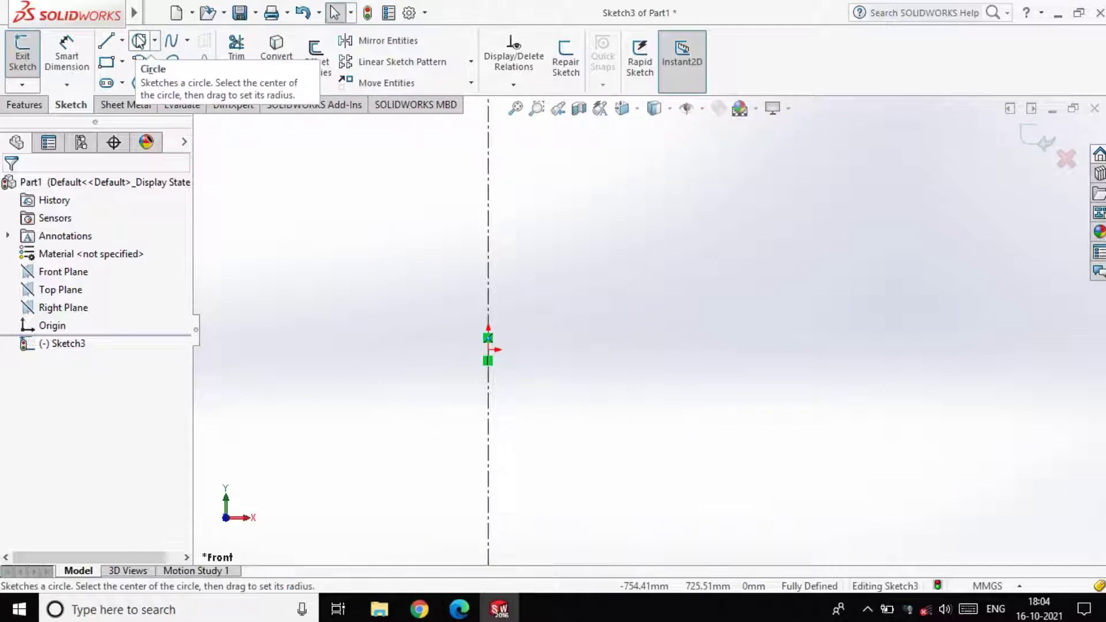
click(138, 41)
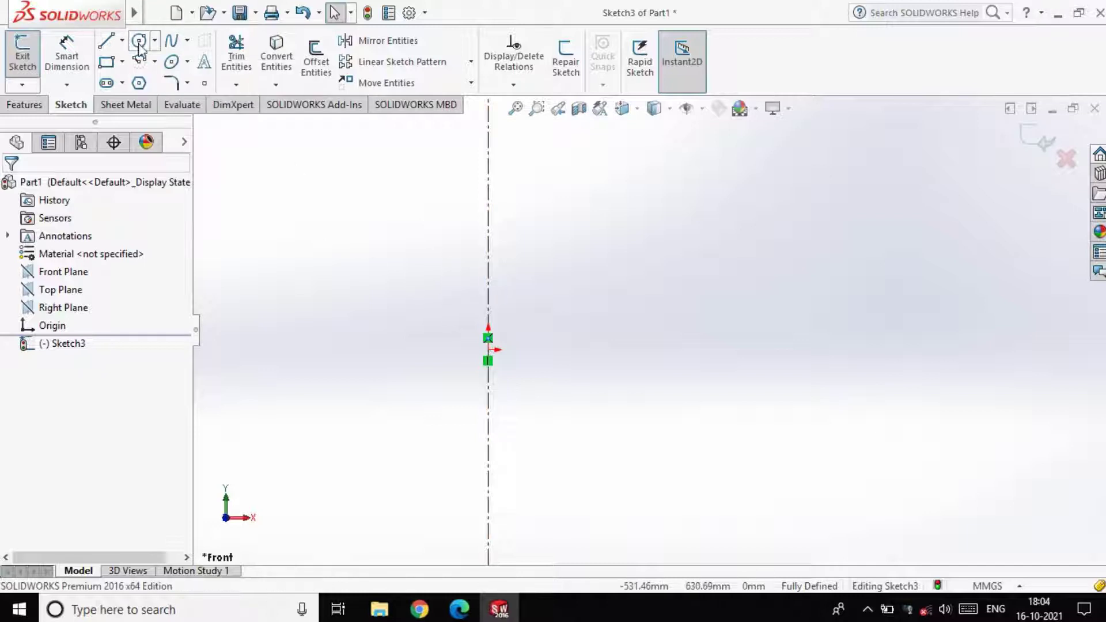
click(488, 292)
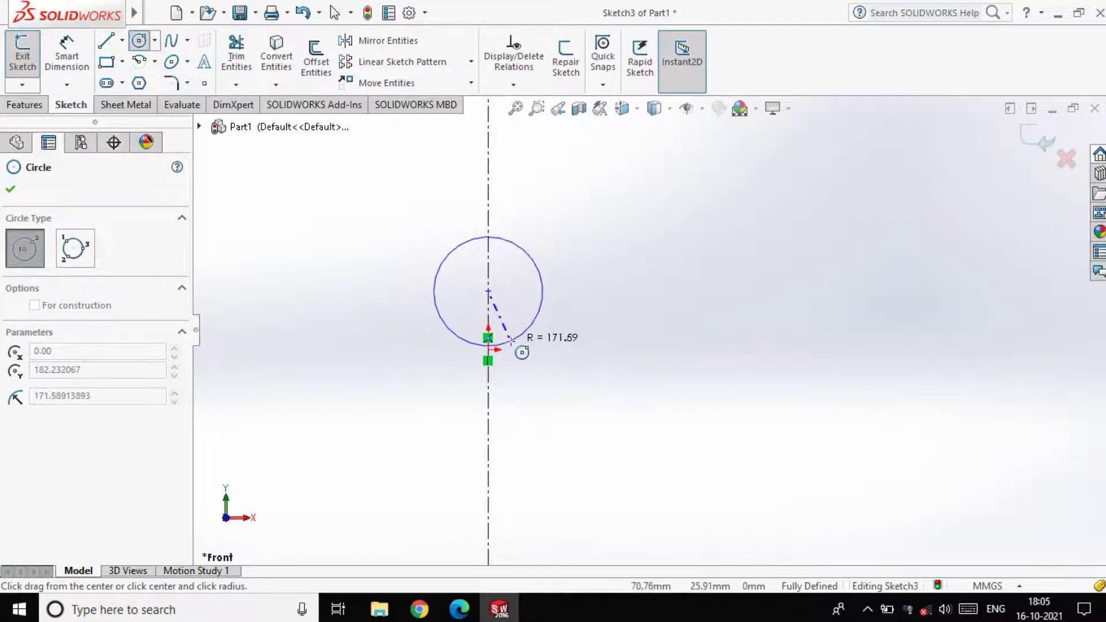
click(511, 340)
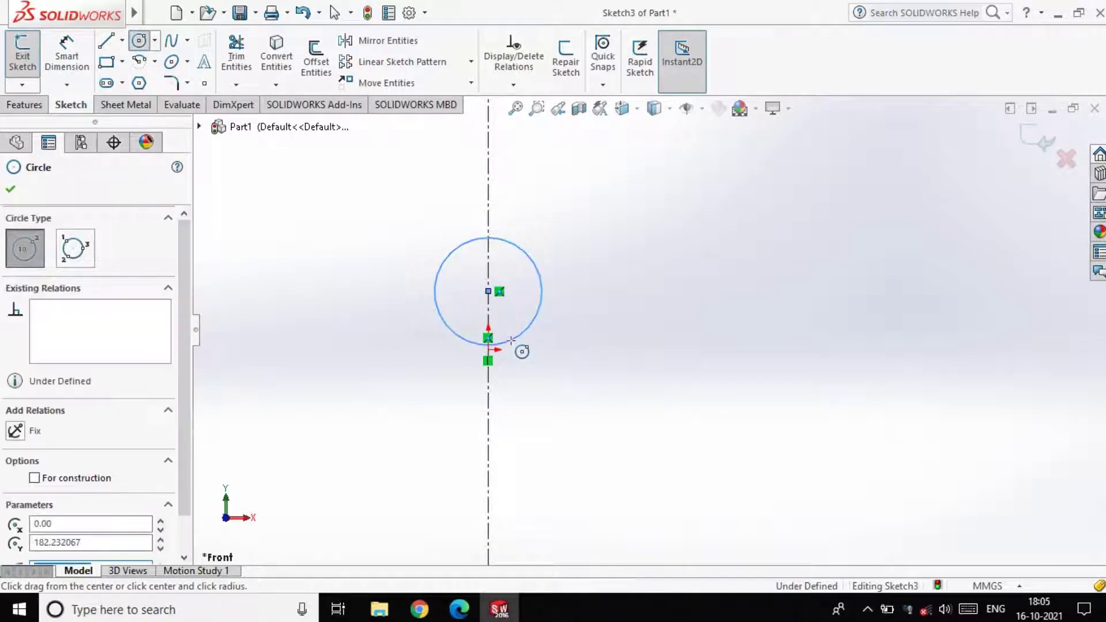
Sketch a horizontal line about 59 mm long from the centerline below the origin, continuing into a slanted line about 377 mm long past the circle's edge.
scroll(511, 346, down, 4)
scroll(536, 311, up, 1)
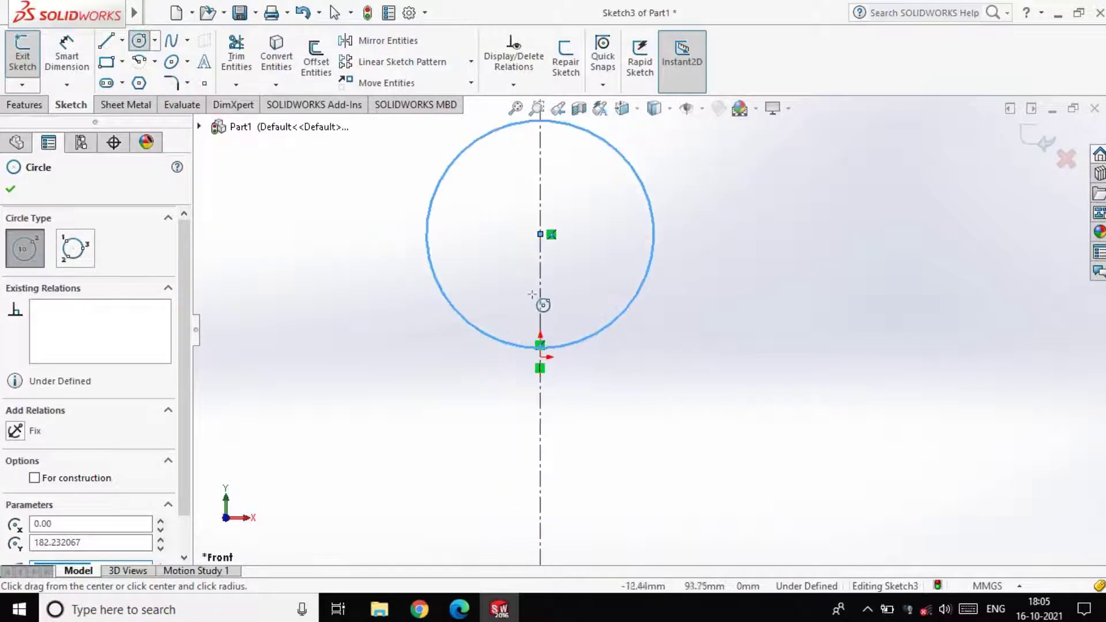
click(106, 40)
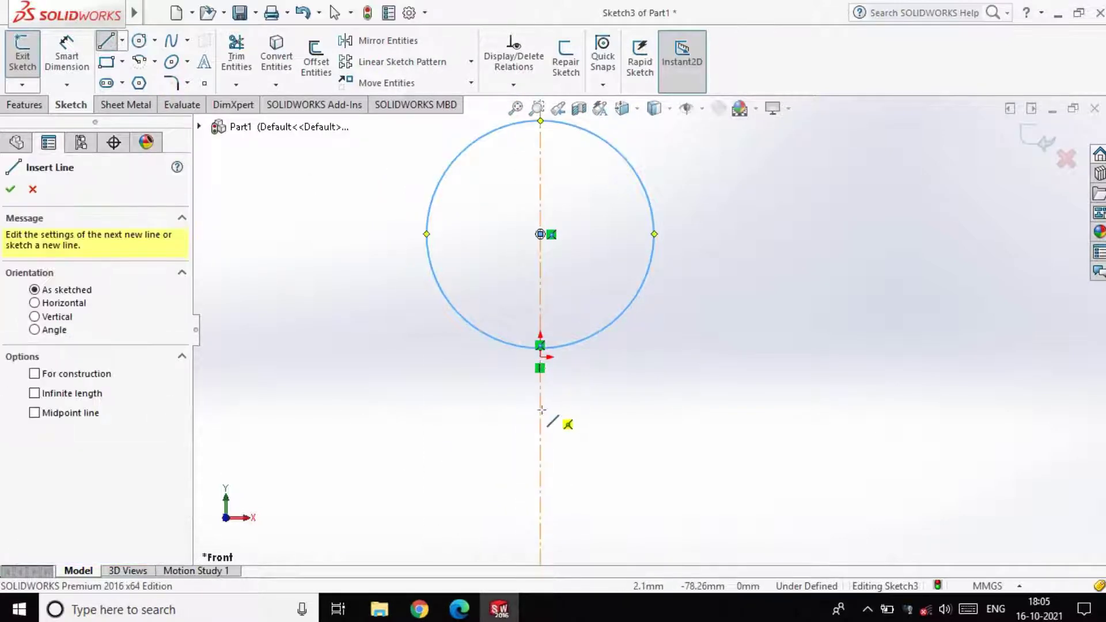
click(539, 433)
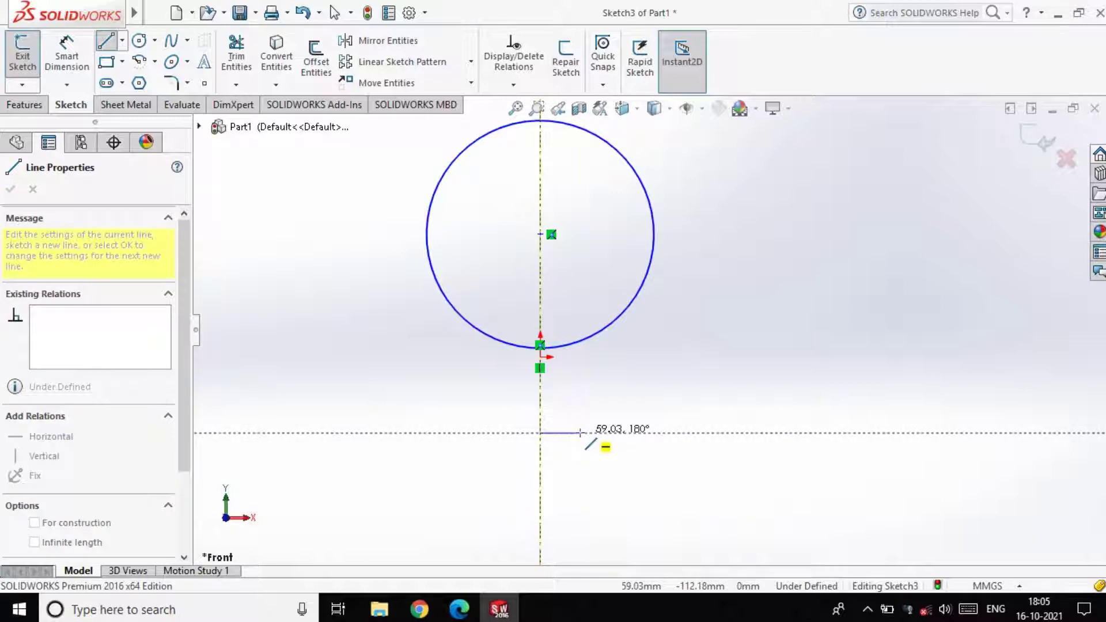
click(580, 432)
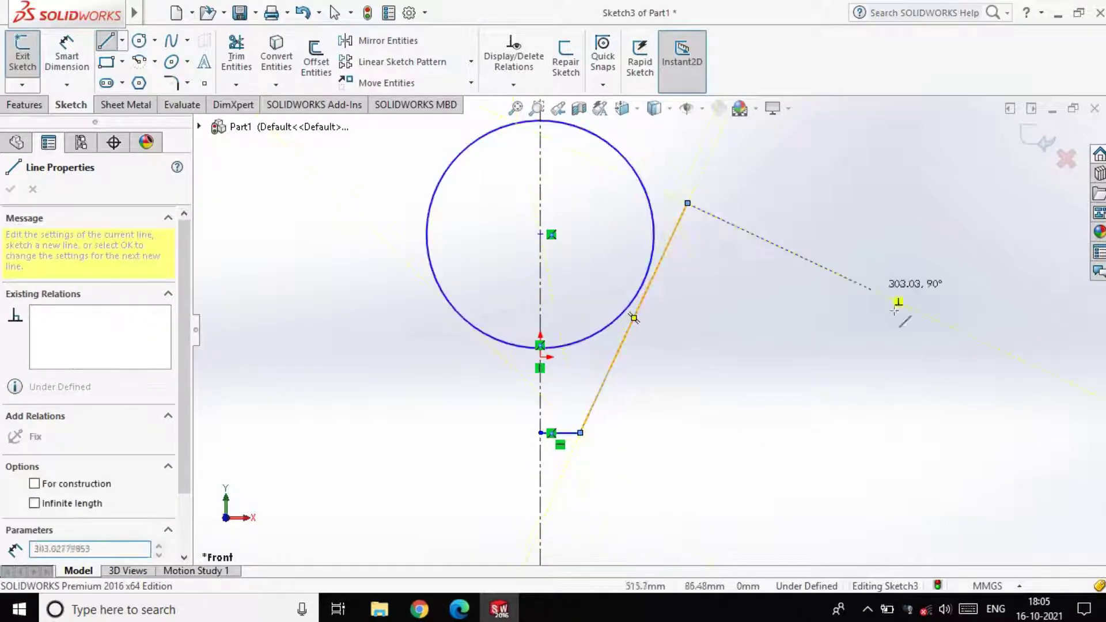
key(Escape)
Make the slanted line tangent to the circle.
click(671, 247)
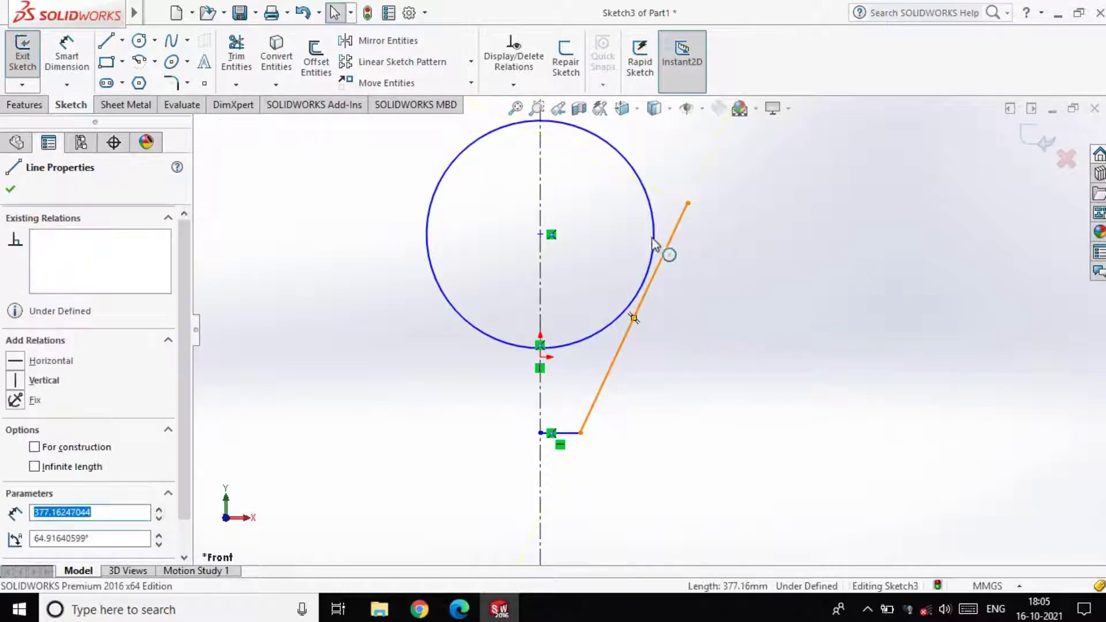
ctrl+click(645, 274)
click(61, 455)
click(11, 189)
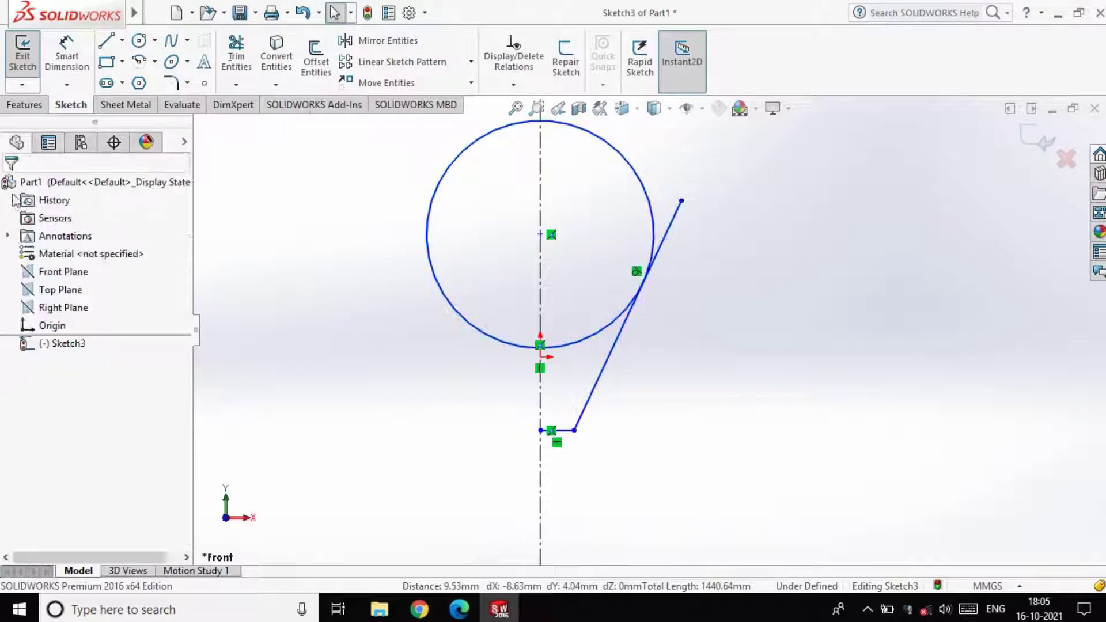
Dimension the circle's diameter as 100 mm.
click(84, 76)
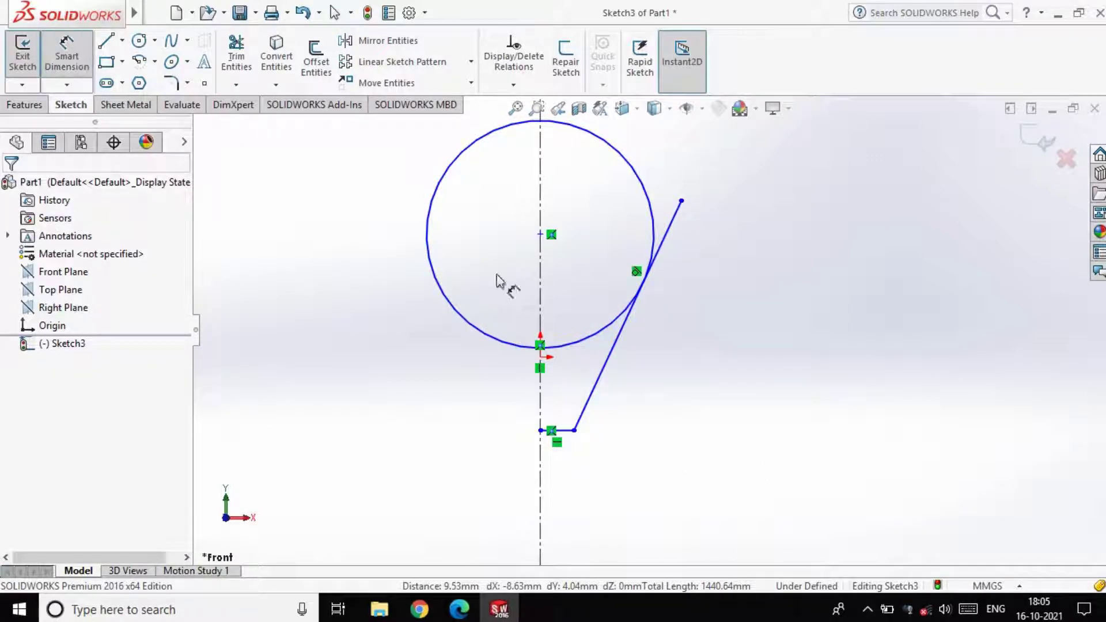
click(428, 236)
click(371, 257)
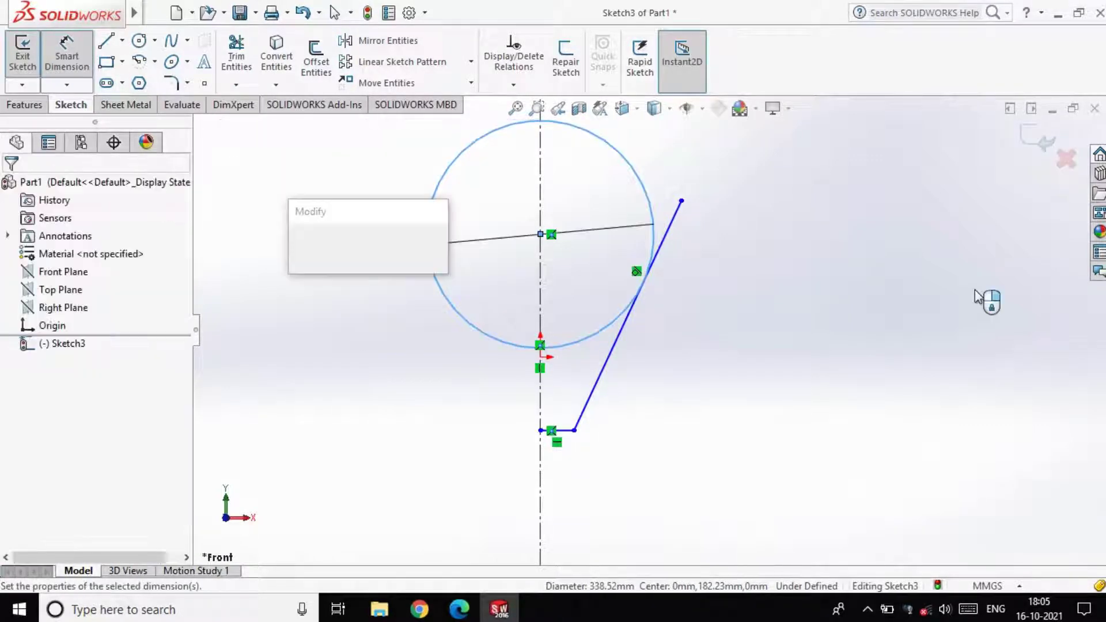
text(100)
key(Return)
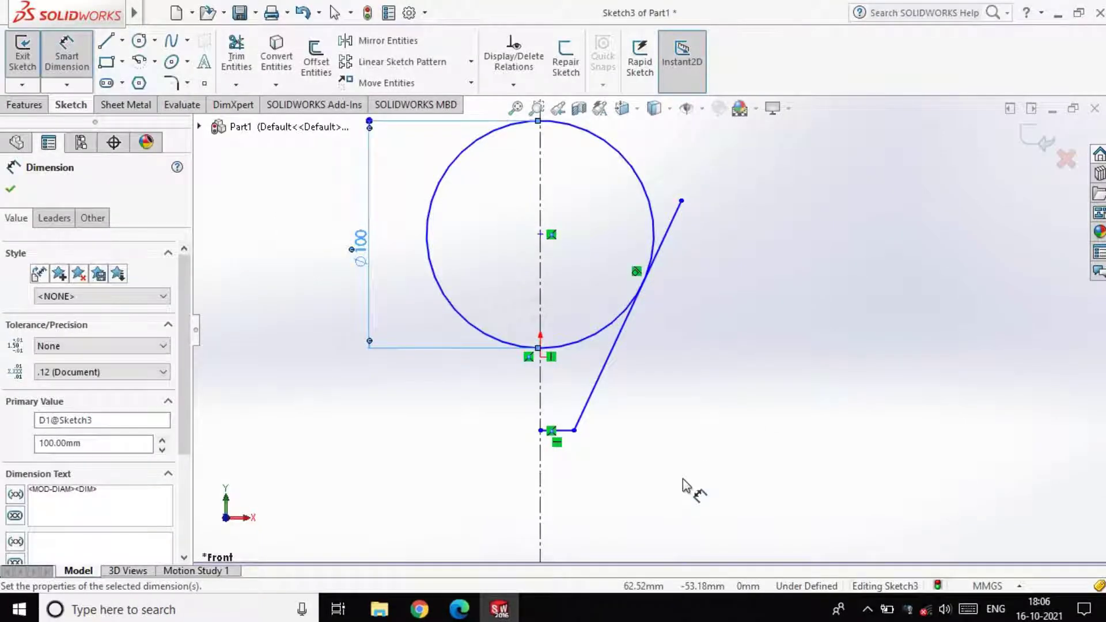
Dimension the short horizontal base line to a length of 10 mm.
click(567, 431)
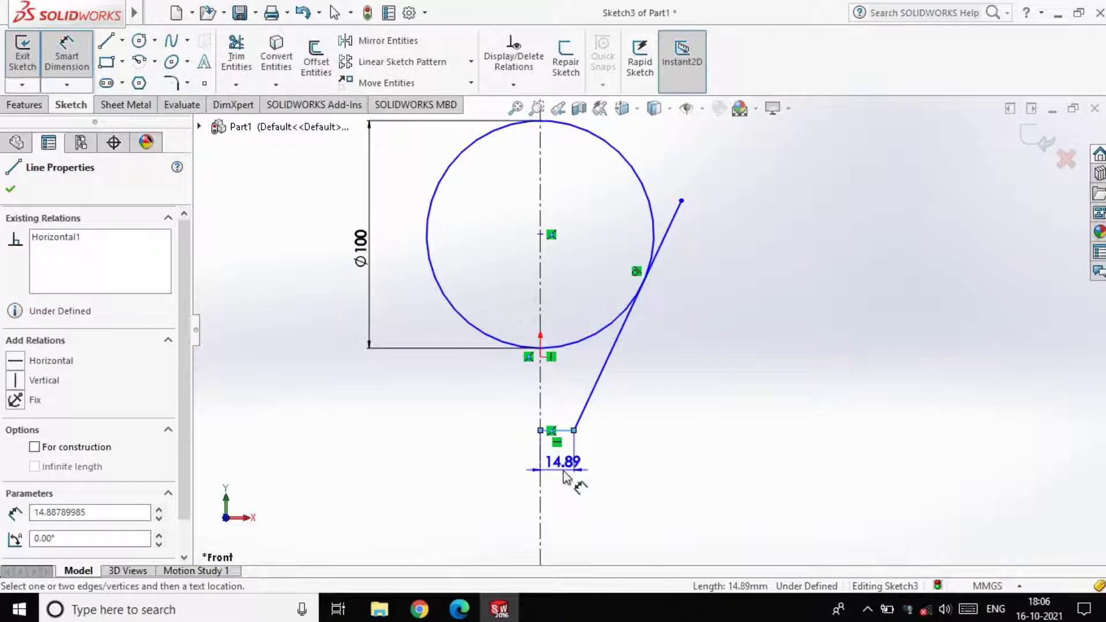
click(566, 477)
text(10)
key(Return)
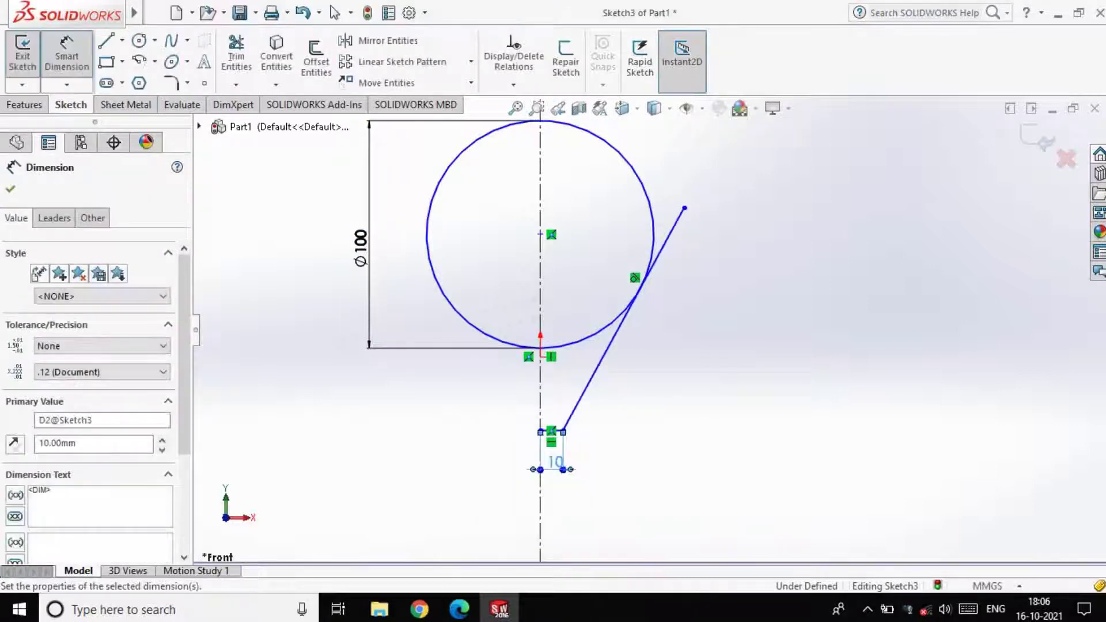
Dimension the vertical distance between the circle's centre and the origin as 60 mm.
click(540, 234)
click(540, 357)
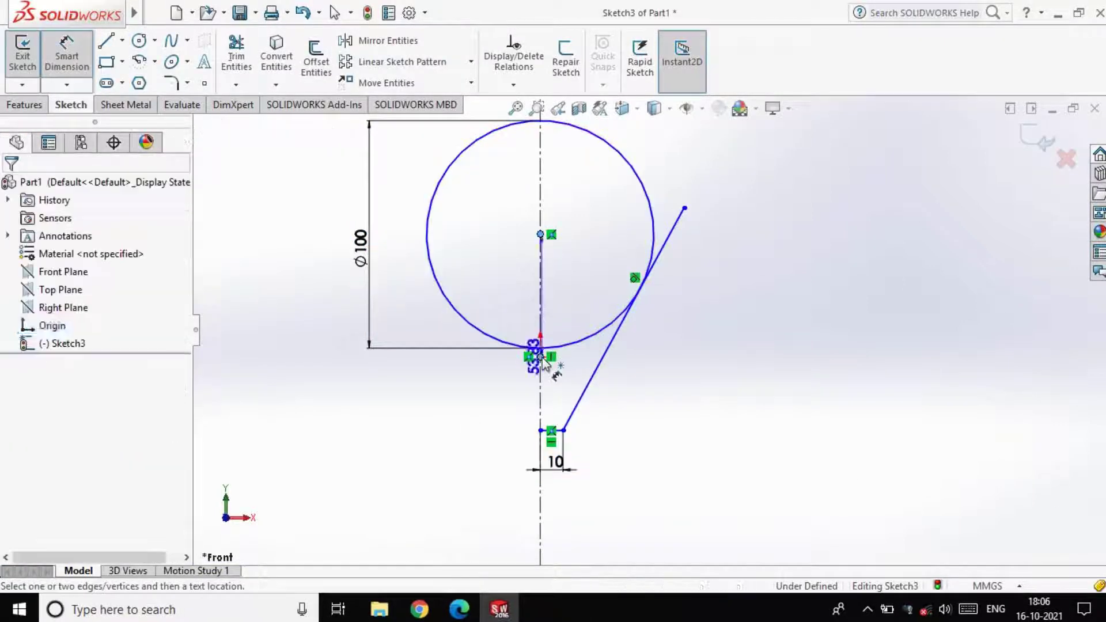
click(770, 315)
text(60)
key(Return)
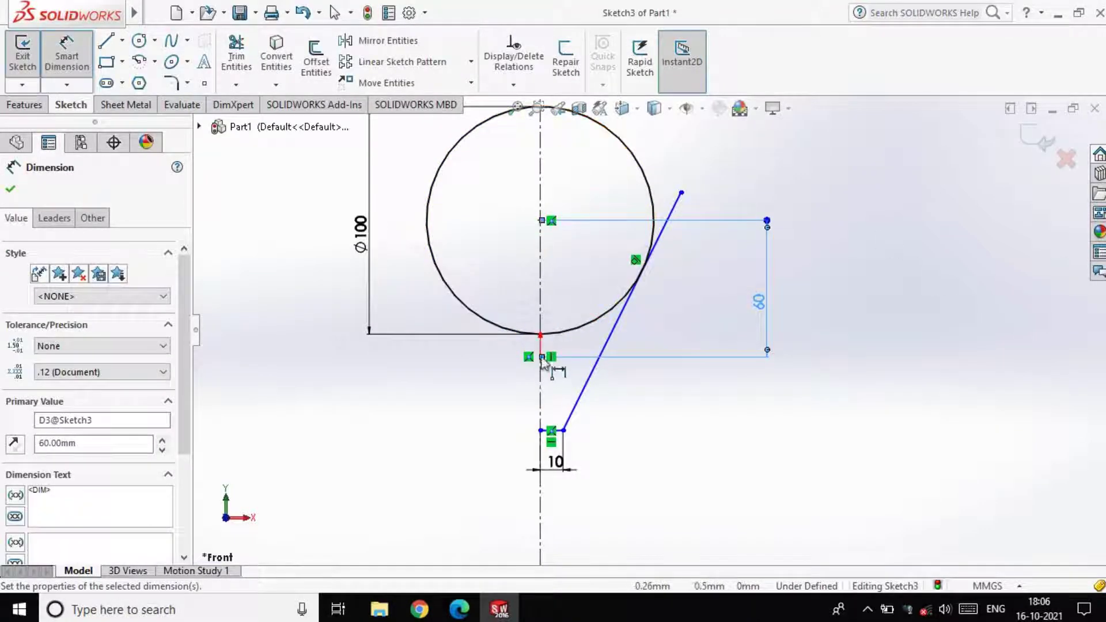
Dimension the vertical distance from the origin down to the base line's endpoint on the centerline as 30 mm.
drag(542, 357, 535, 507)
click(541, 431)
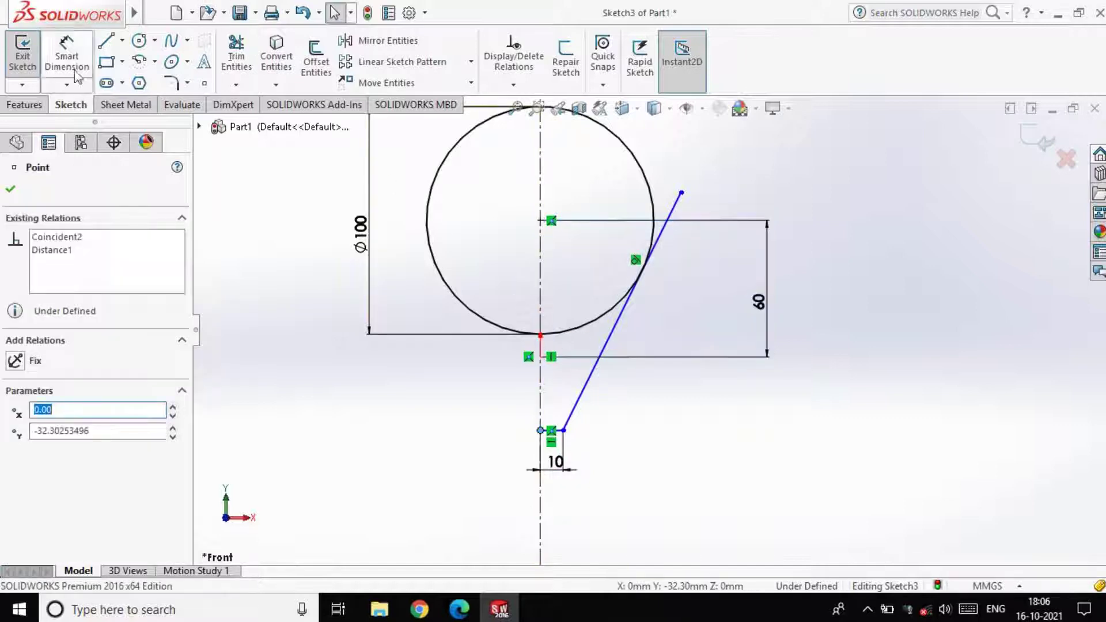
click(73, 68)
click(541, 357)
click(740, 407)
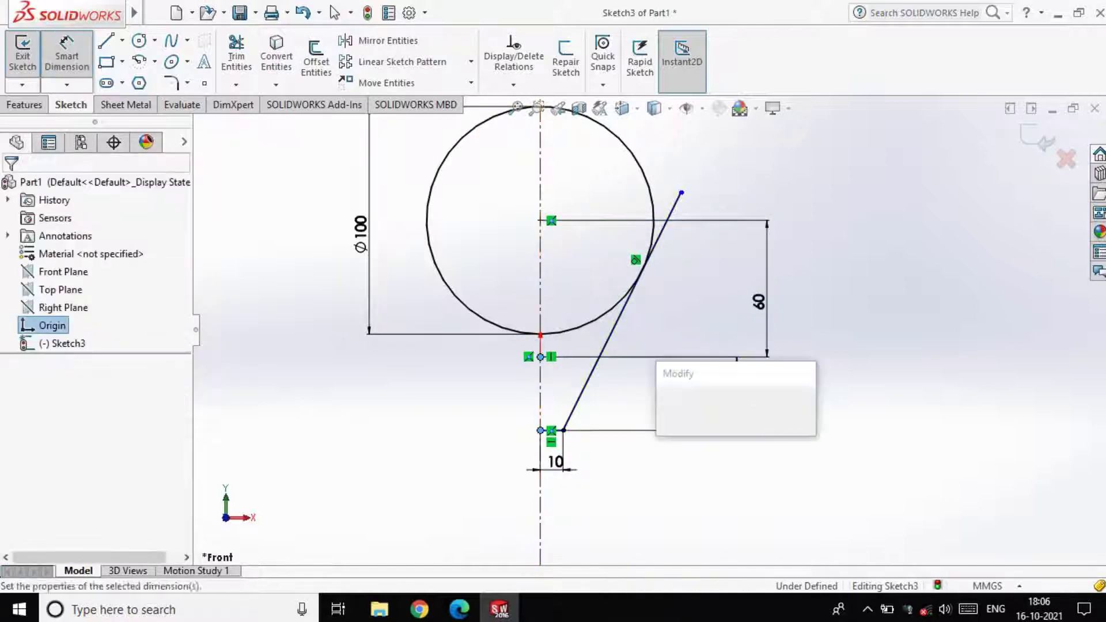
text(30)
key(Return)
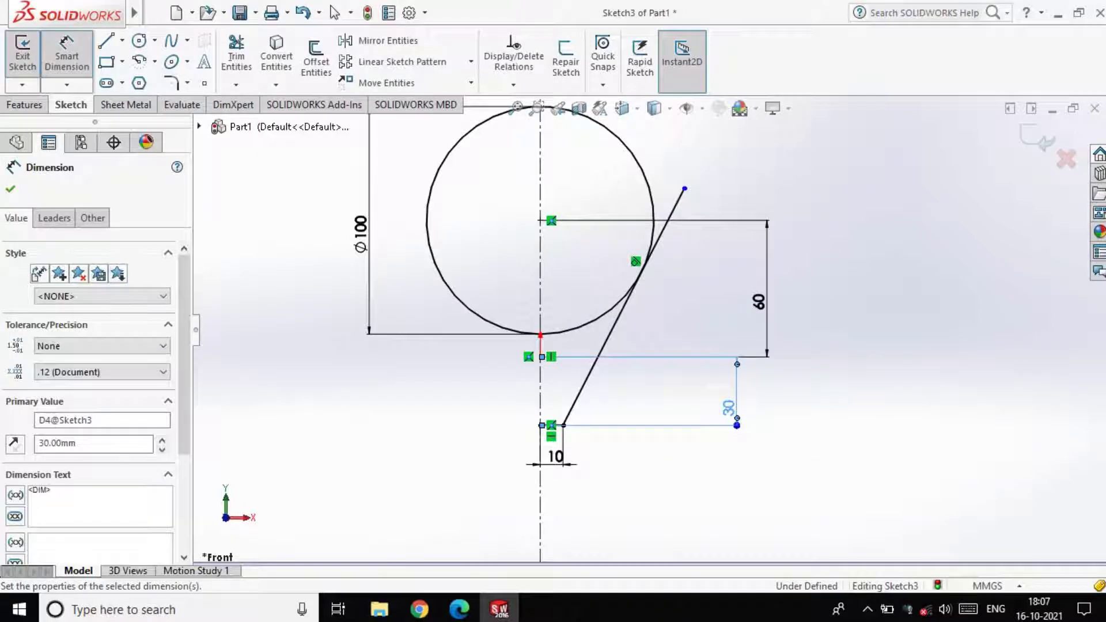
Trim the slanted line beyond its tangent point and the circle's arc between that point and the centerline below.
key(Escape)
key(Escape)
click(236, 58)
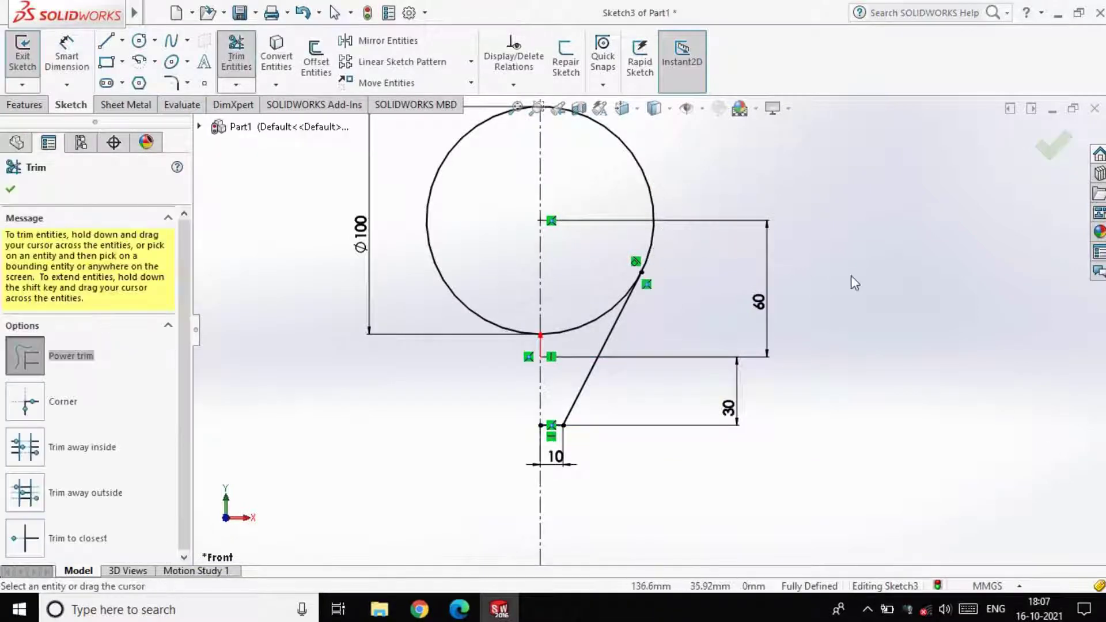
drag(581, 352, 766, 296)
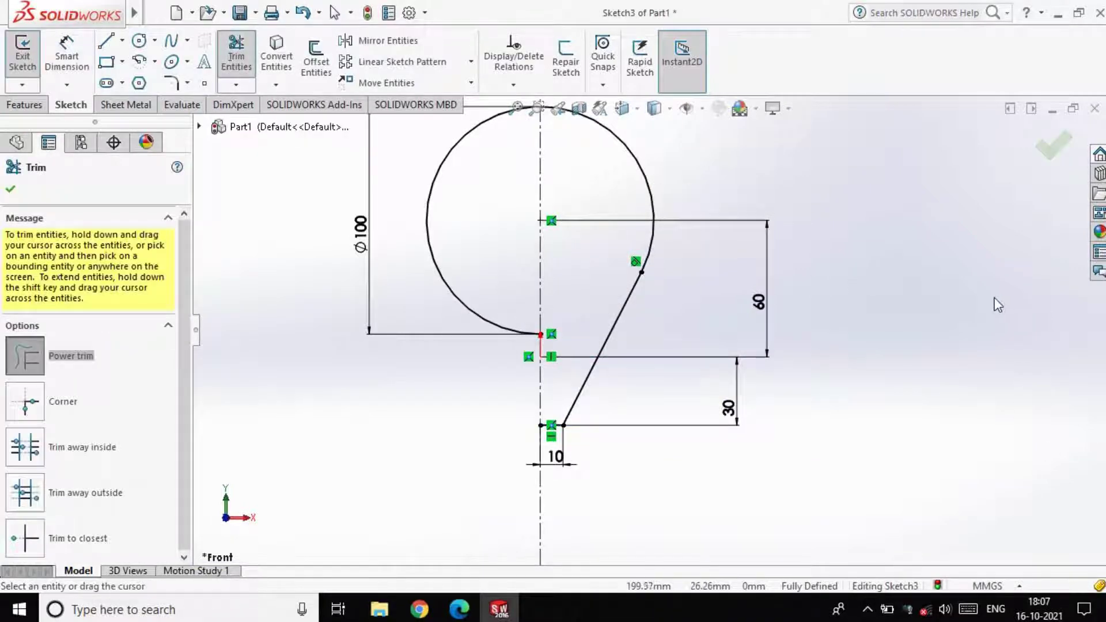
key(Escape)
Add a 4 mm sketch fillet at the corner between the base line and the slanted line.
scroll(630, 425, down, 5)
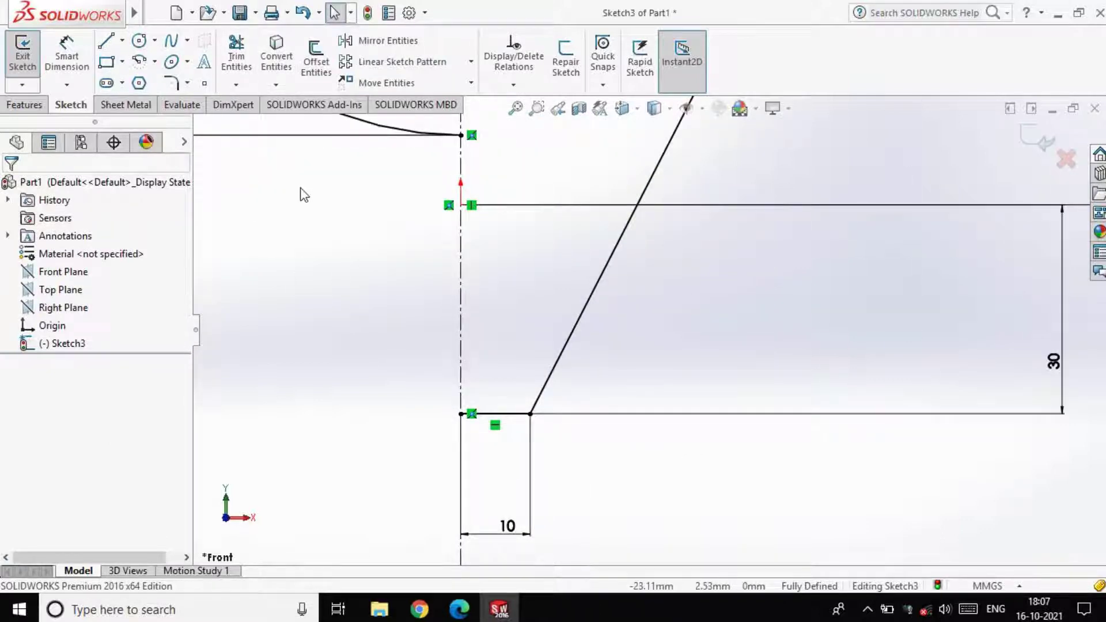
click(171, 82)
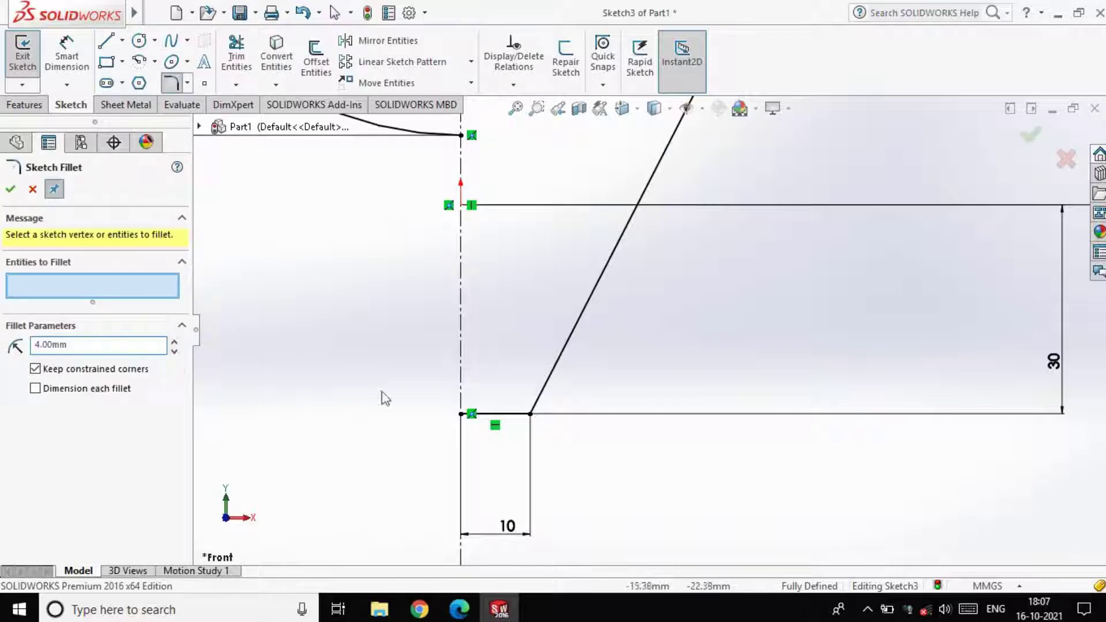
click(505, 414)
click(534, 399)
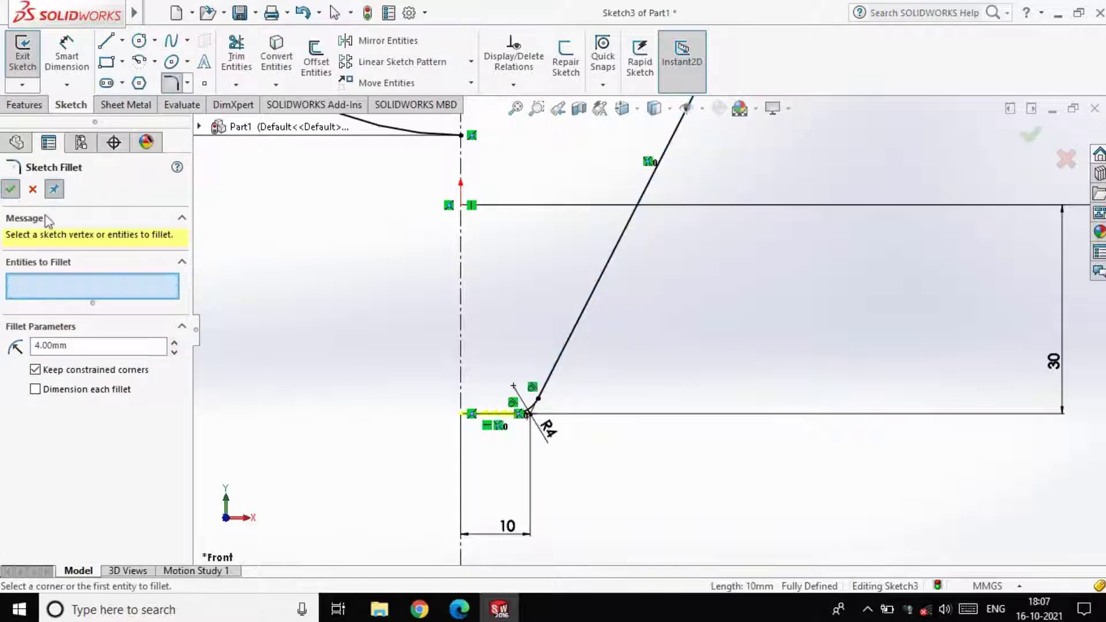
scroll(548, 412, down, 3)
scroll(660, 393, up, 5)
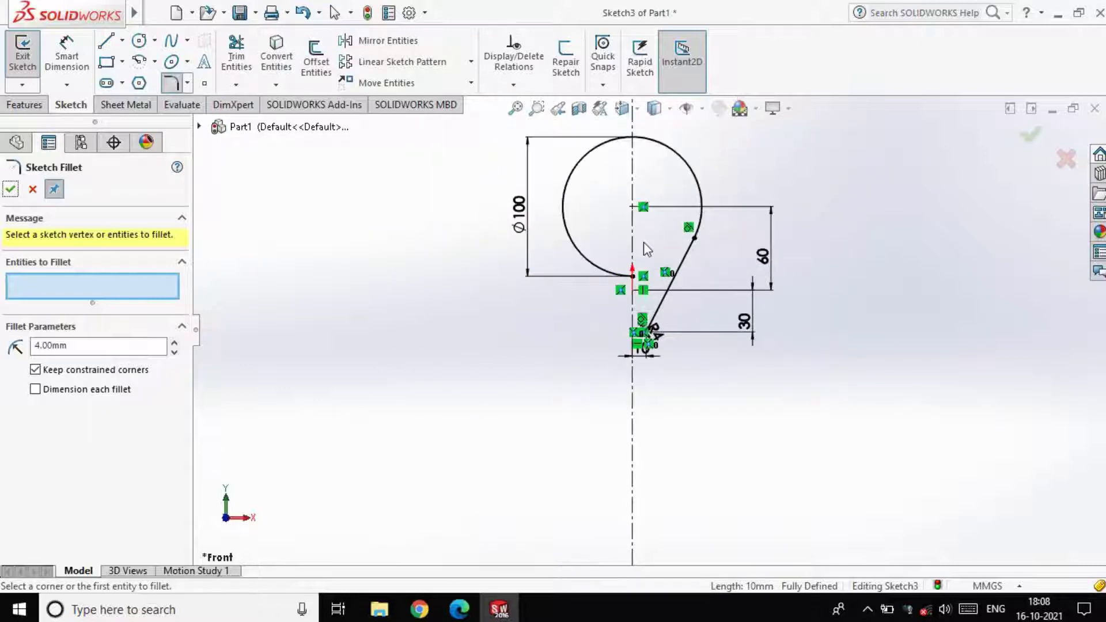
mouse_move(630, 258)
ctrl+middle_down()
mouse_move(539, 361)
mouse_move(524, 356)
ctrl+middle_up()
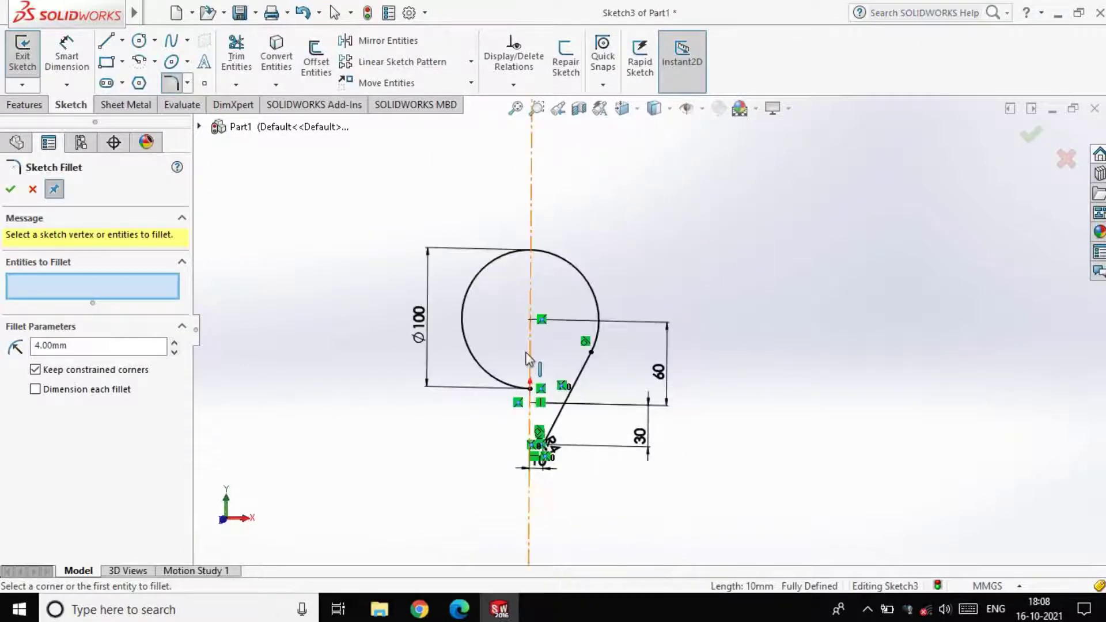
key(ctrl+8)
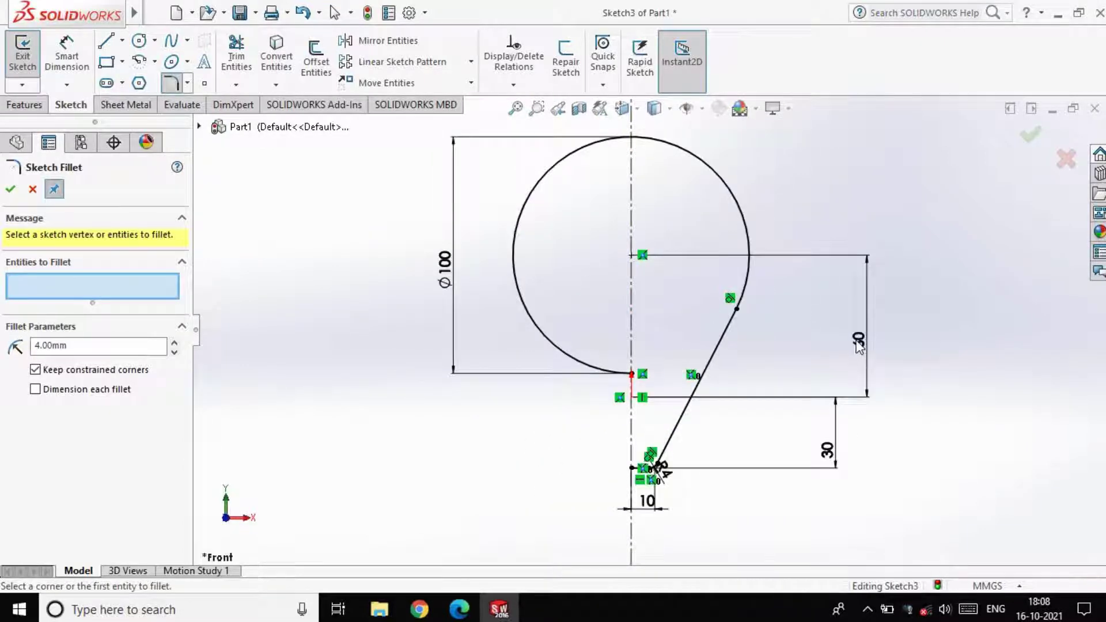
click(11, 189)
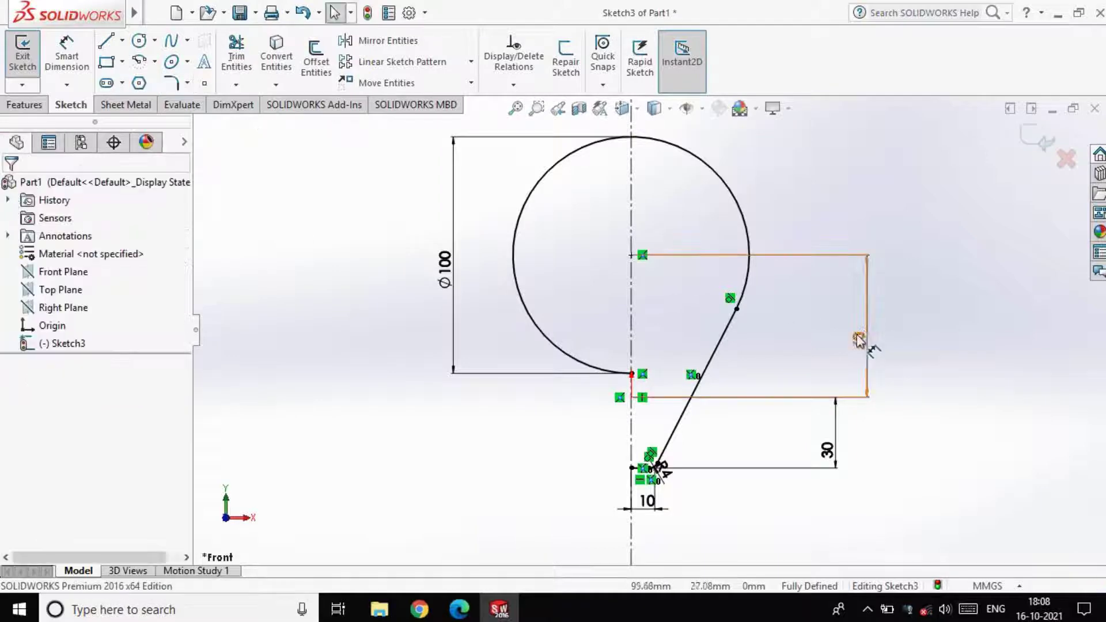
Set the distance from the circle's centre to the origin to 50 mm and the base line's dimension to 15 mm.
double_click(858, 340)
key(Escape)
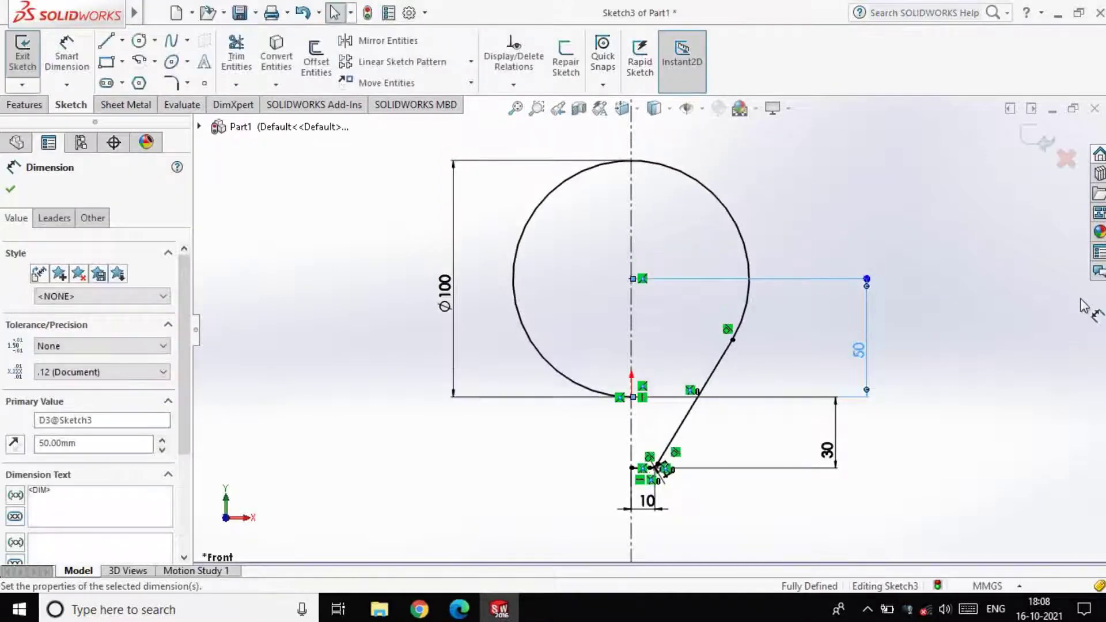
click(684, 518)
double_click(647, 501)
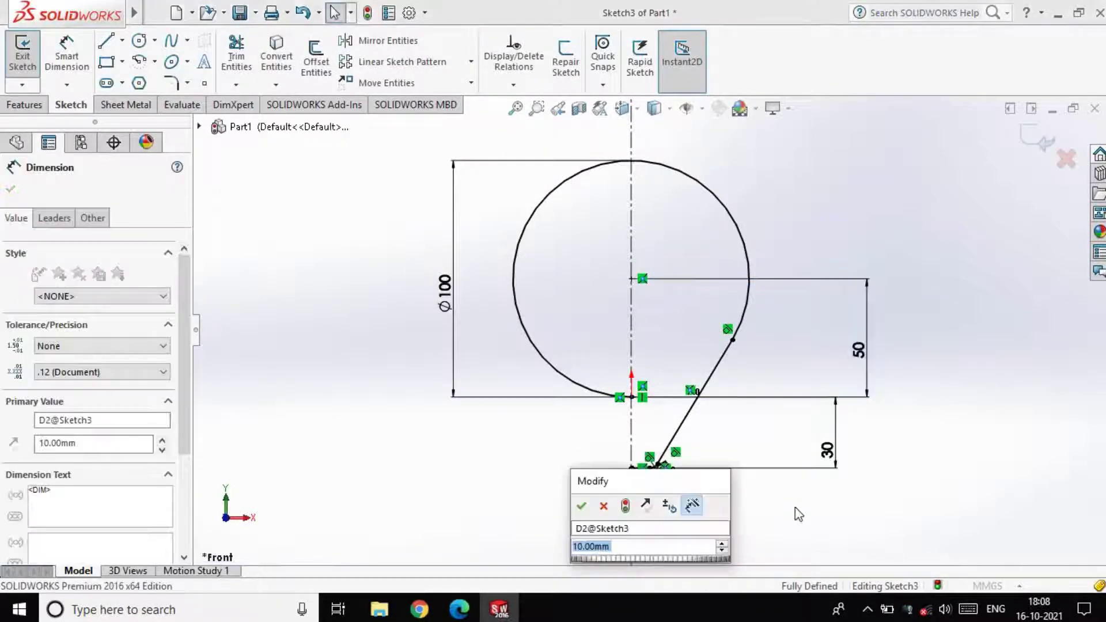
text(15)
key(Return)
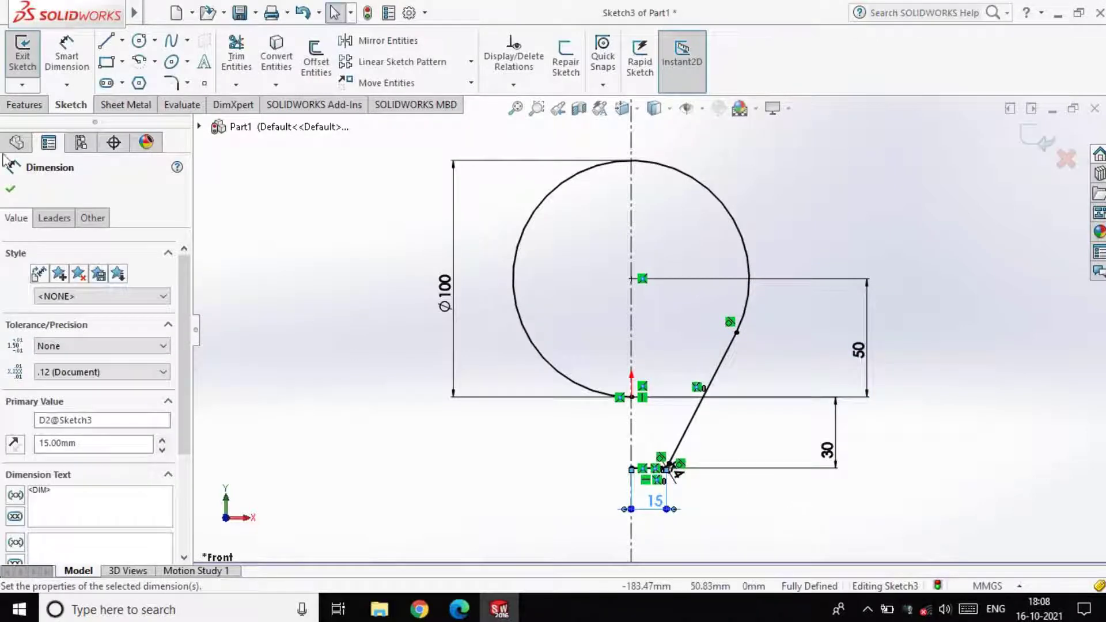
Sketch a vertical line about 85 mm long upward from the slanted line's tangent point, crossing the circle.
click(106, 40)
click(736, 332)
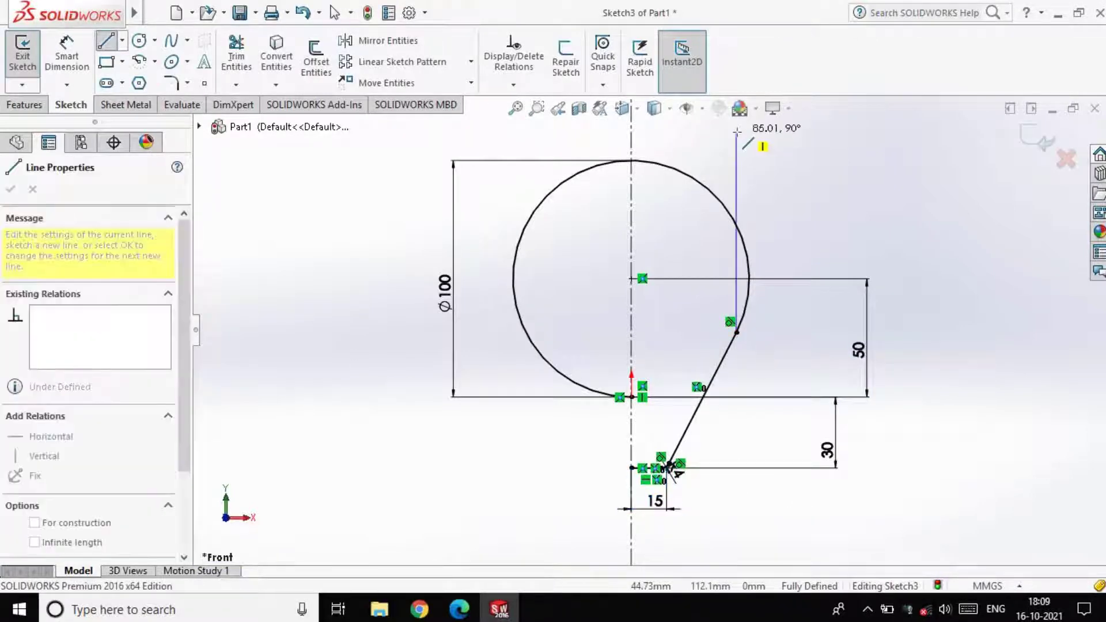
click(737, 132)
key(Escape)
Trim the vertical line above the circle and the circle's arc lying outside that line.
click(236, 55)
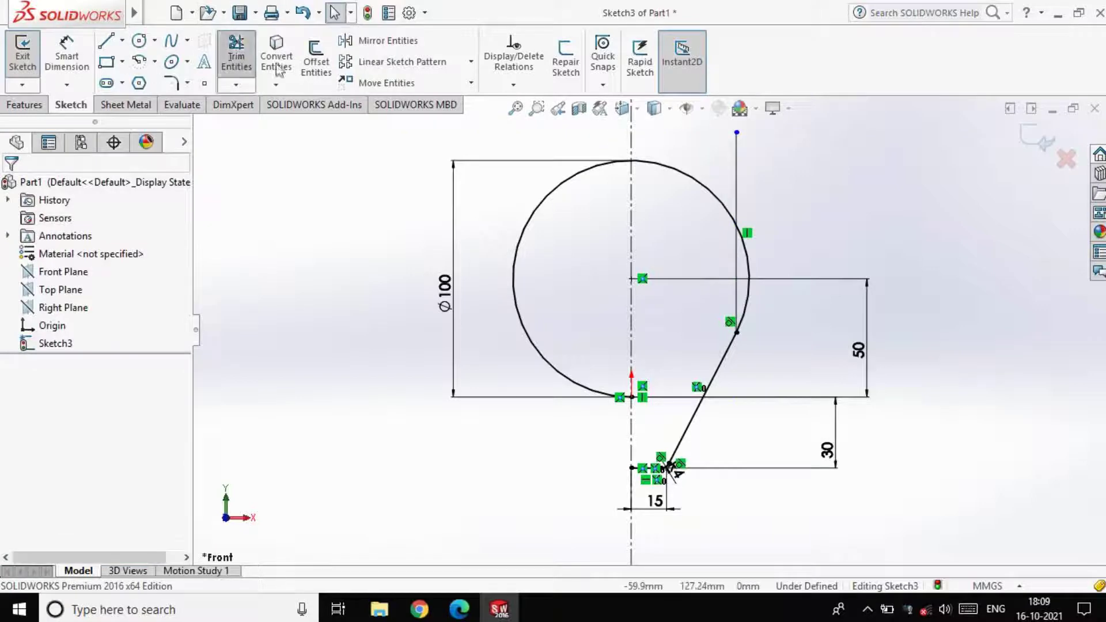
drag(714, 190, 791, 208)
drag(746, 286, 815, 242)
key(Escape)
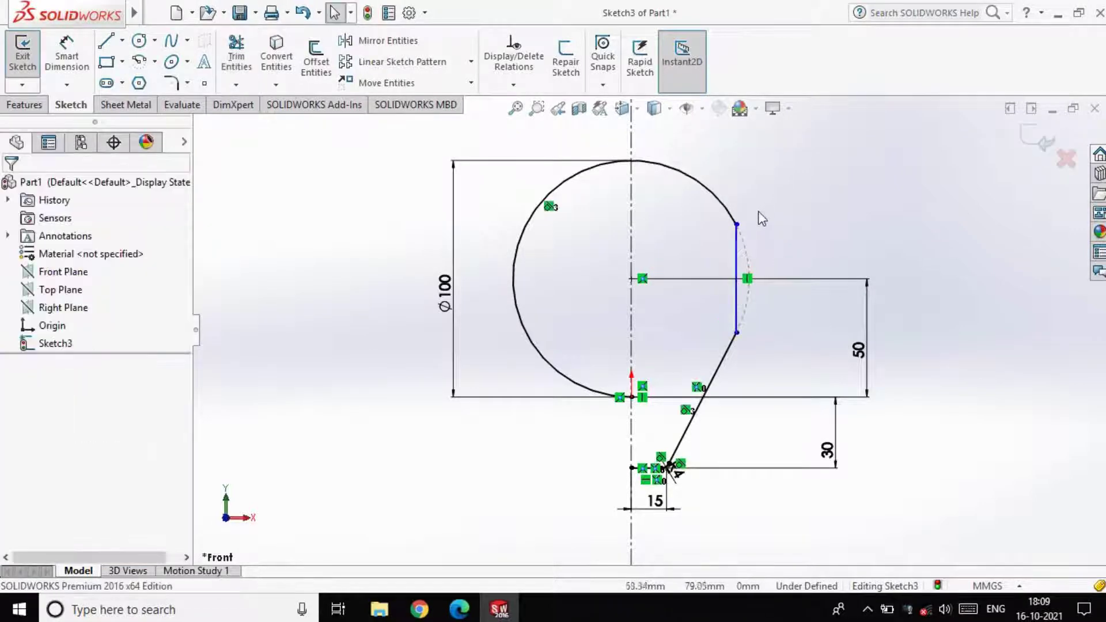
Add a 4 mm sketch fillet at the upper corner between the circle's arc and the vertical line.
scroll(758, 211, down, 5)
click(171, 82)
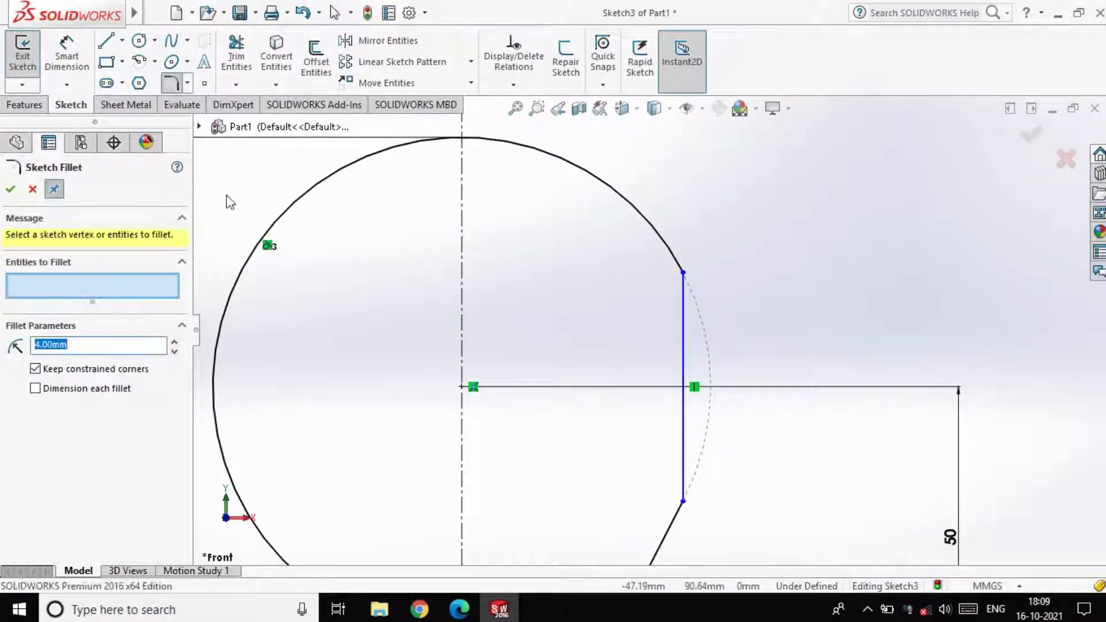
click(645, 225)
click(684, 304)
scroll(767, 309, up, 3)
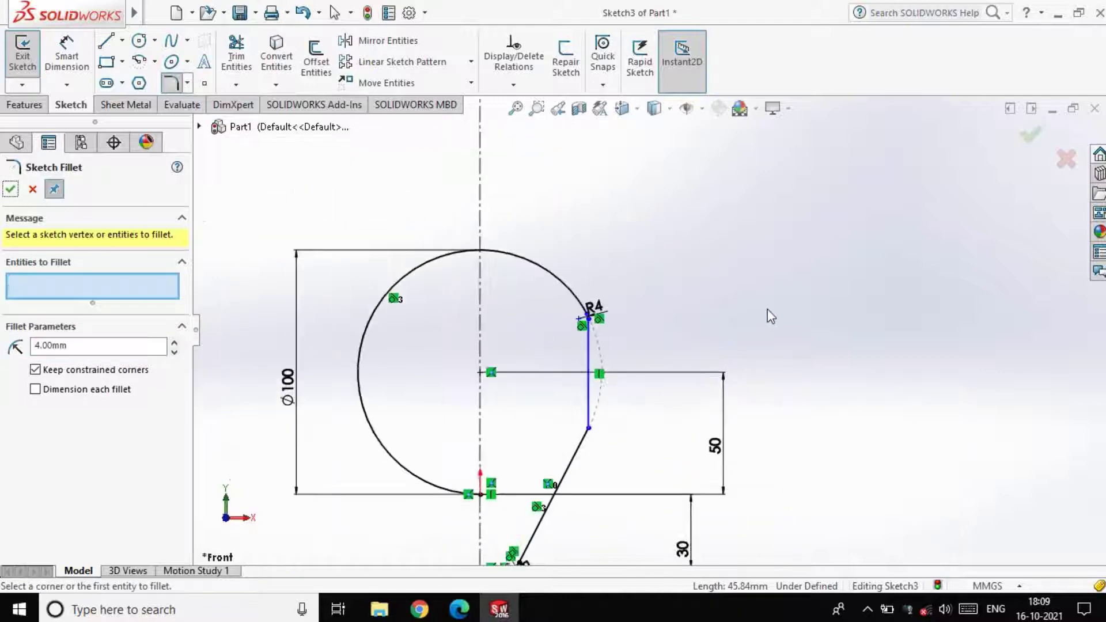
Add a 10 mm sketch fillet at the corner between the vertical line and the slanted line.
click(79, 347)
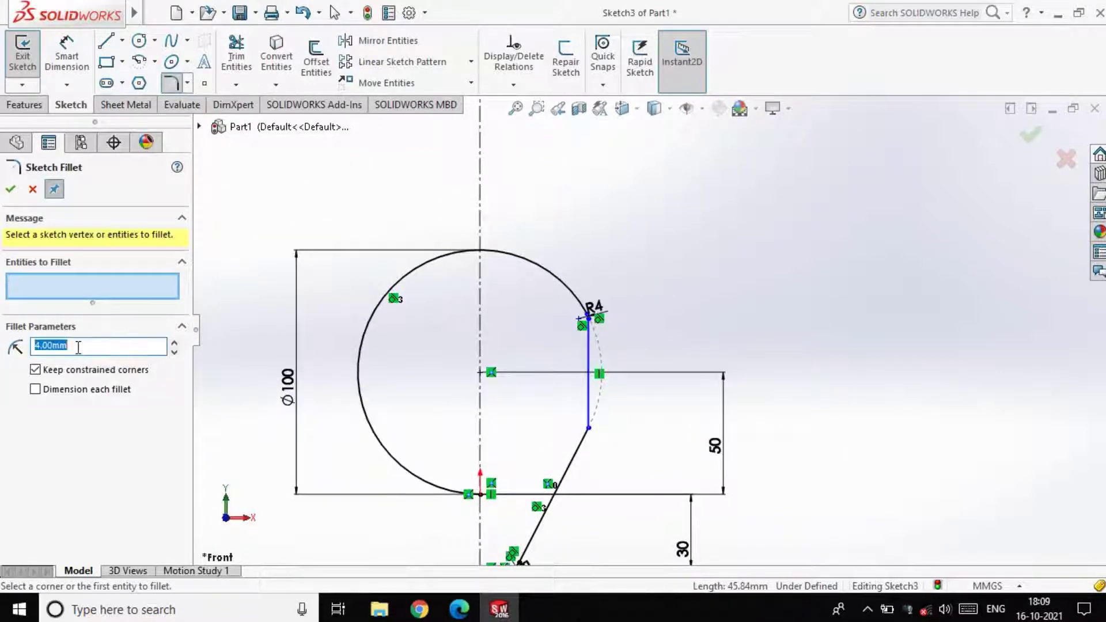
click(579, 446)
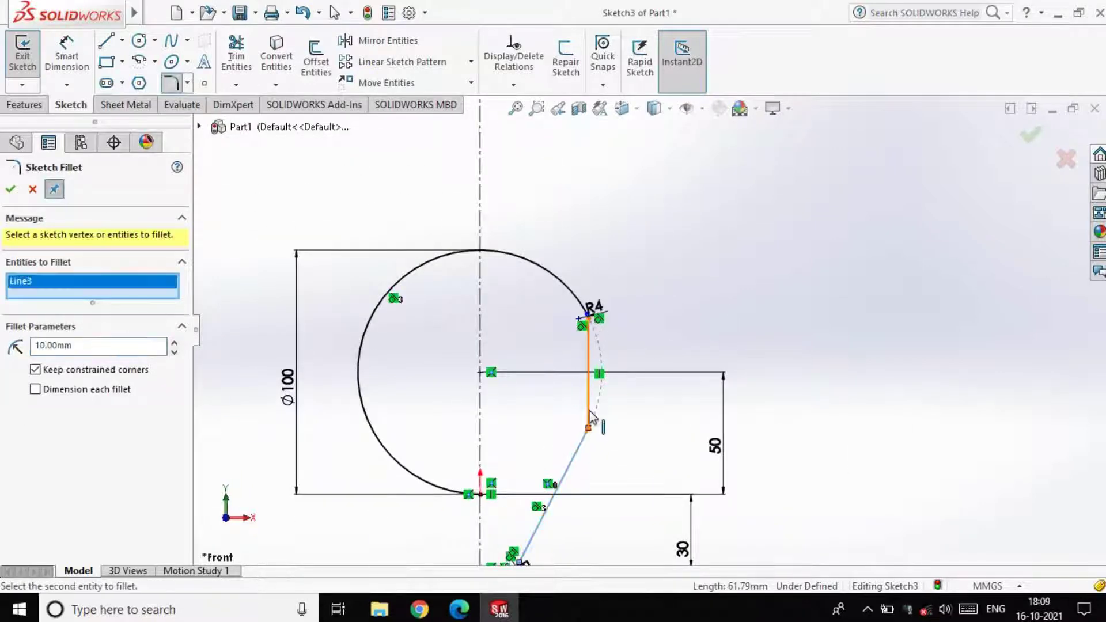
click(588, 412)
click(11, 189)
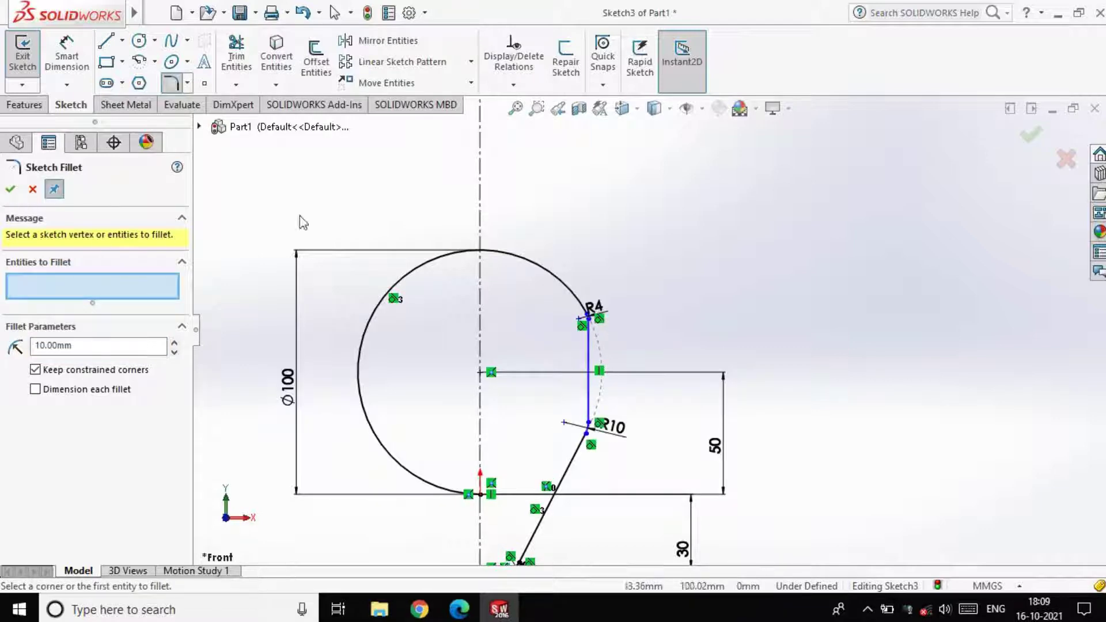
click(10, 189)
Set the radius of the fillet between the circle's arc and the vertical line to 15 mm.
double_click(593, 306)
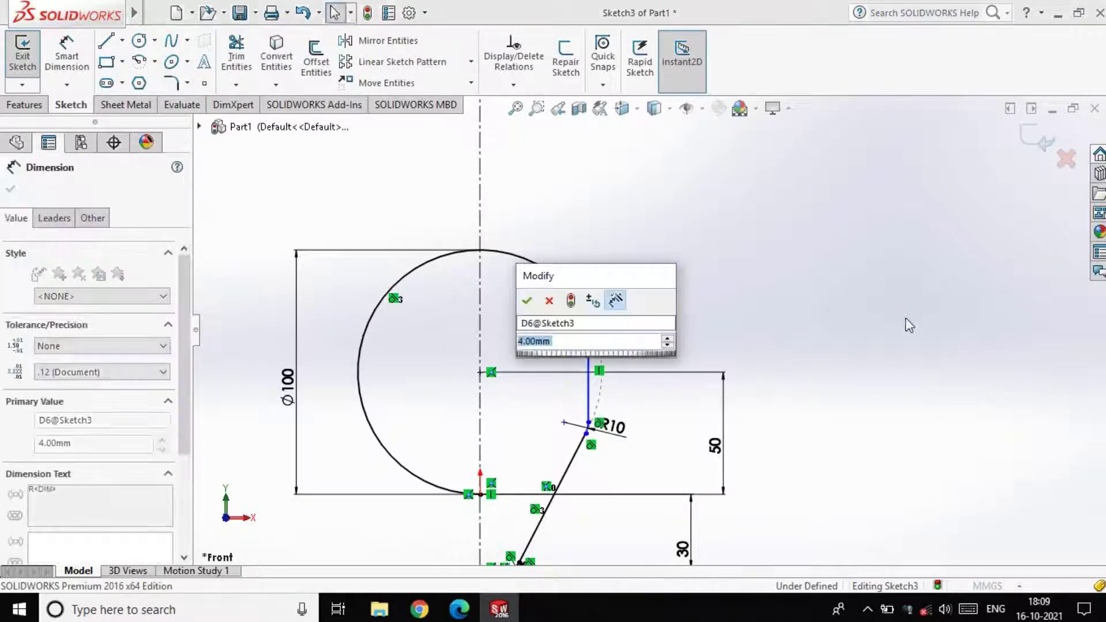
text(15)
key(Return)
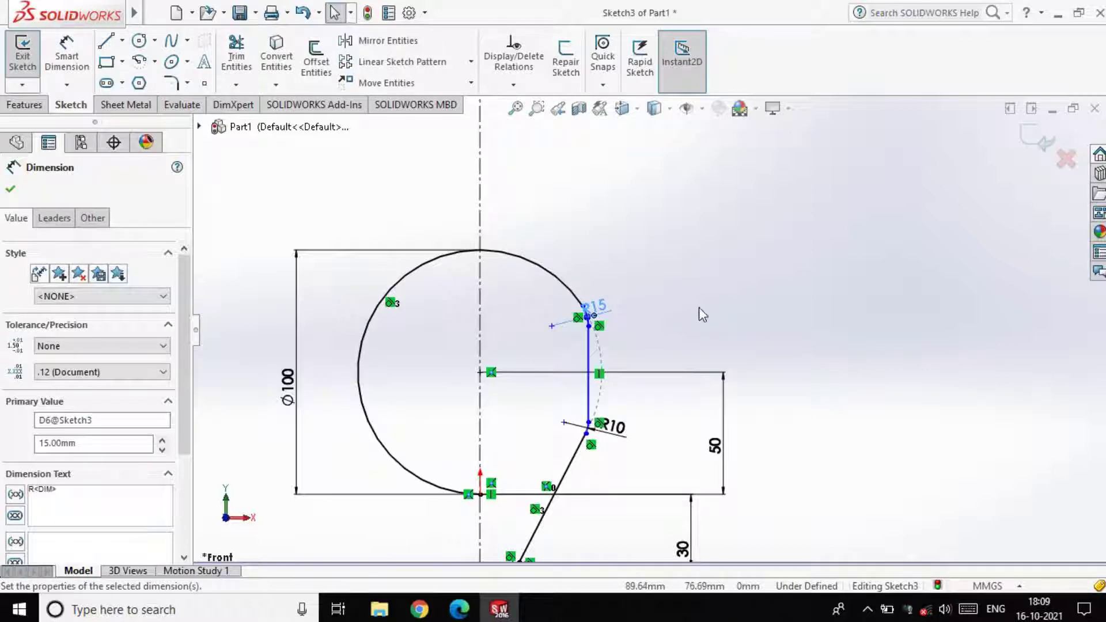
Set the radii of the fillets at both ends of the vertical line to 35 mm.
double_click(597, 306)
text(3)
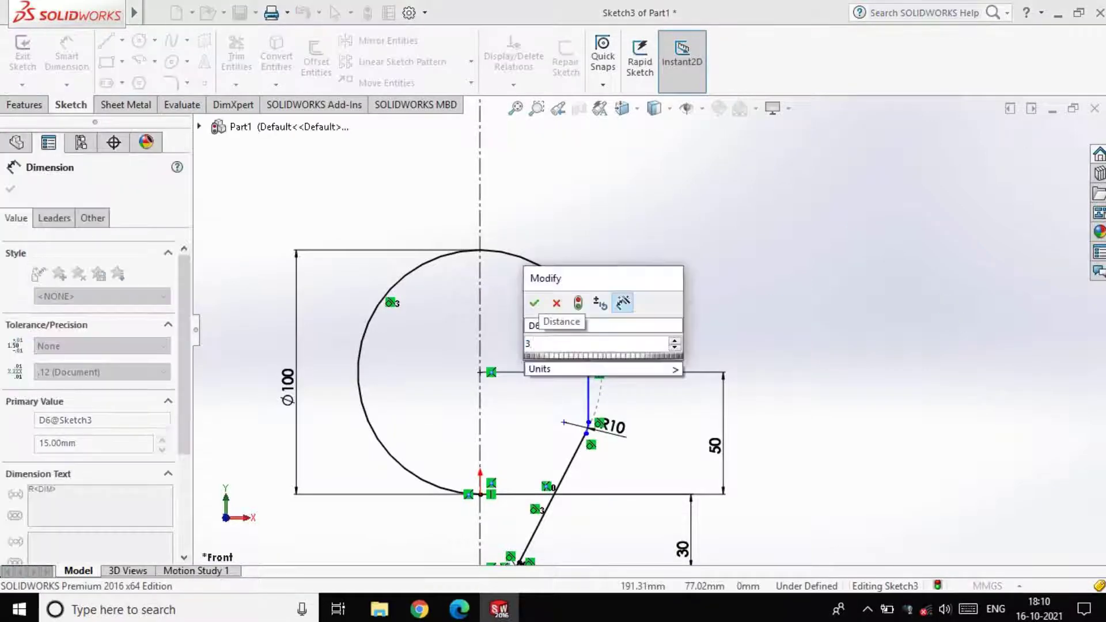
text(5)
key(Return)
double_click(611, 426)
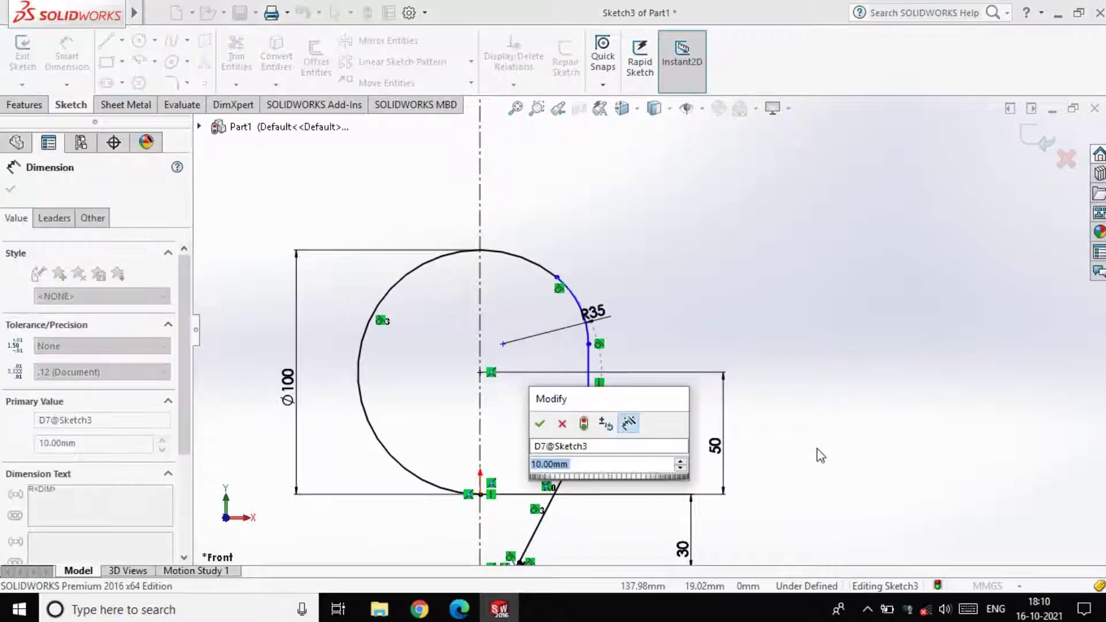
text(35)
key(Return)
scroll(651, 478, up, 3)
scroll(602, 503, down, 2)
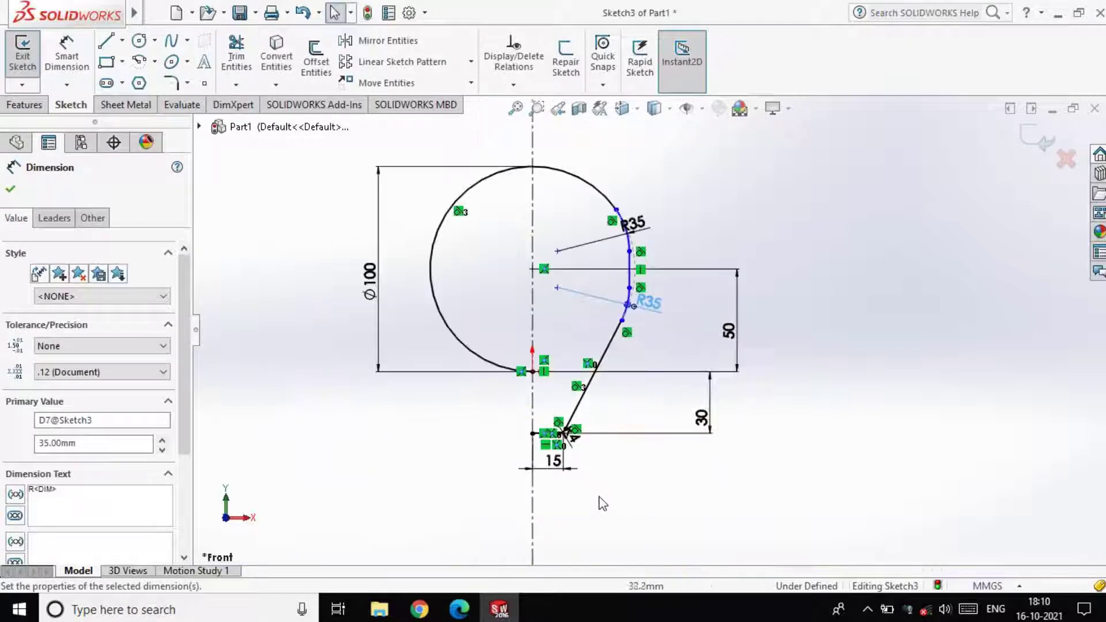
Set the radius of the fillet between the base line and the slanted line to 10 mm.
scroll(574, 443, down, 5)
double_click(526, 390)
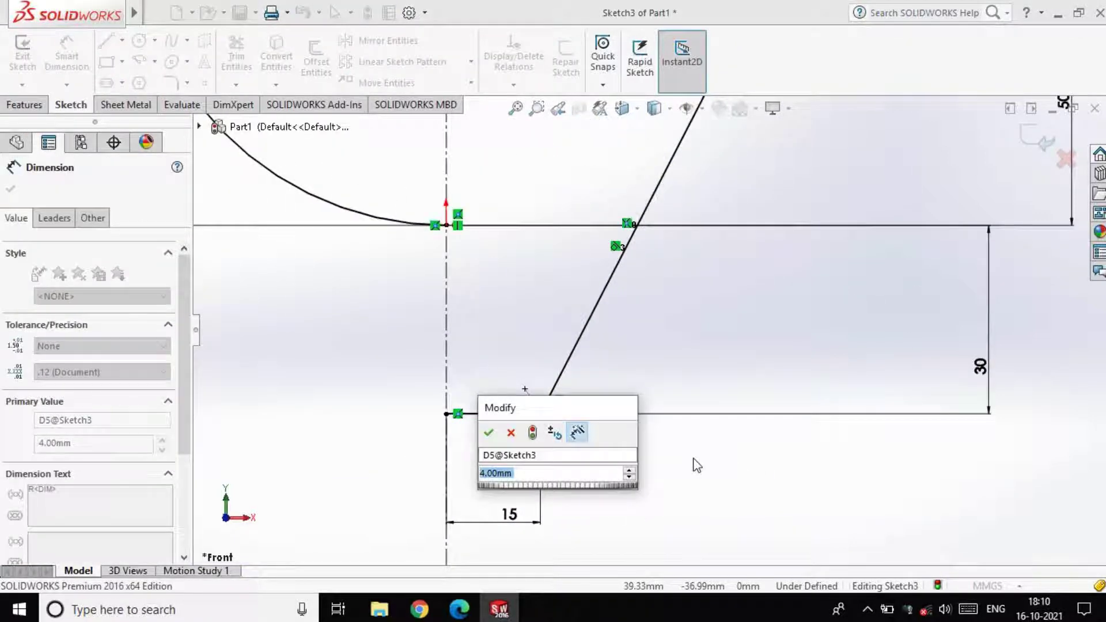
text(10)
key(Return)
scroll(719, 242, up, 4)
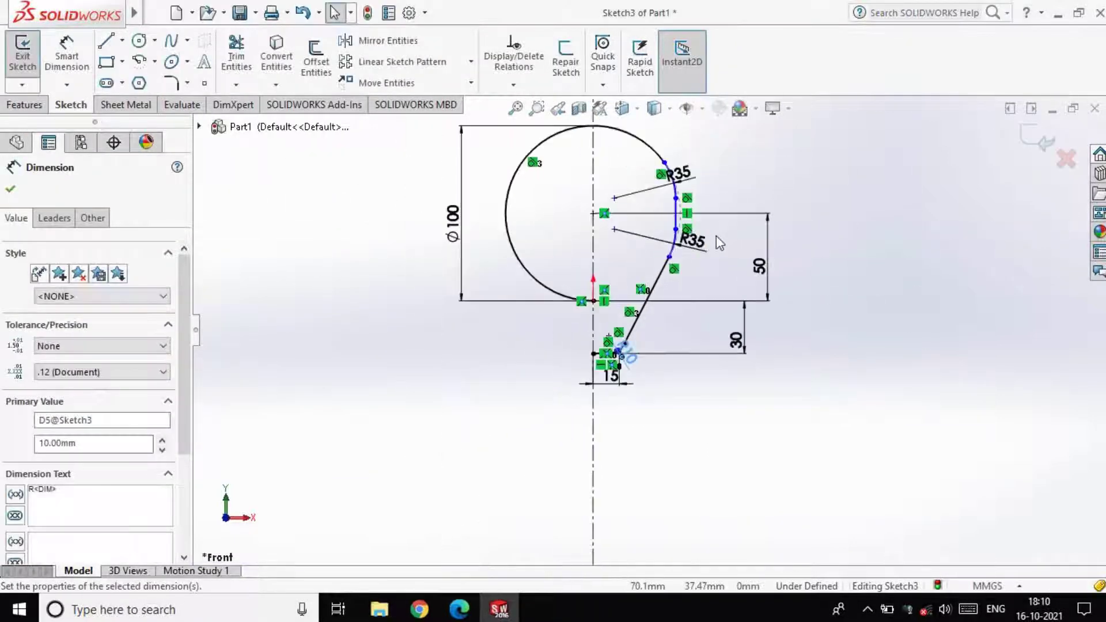
Trim away the circle's arc left of the centerline and close the profile with a vertical line along the centerline.
key(ctrl+8)
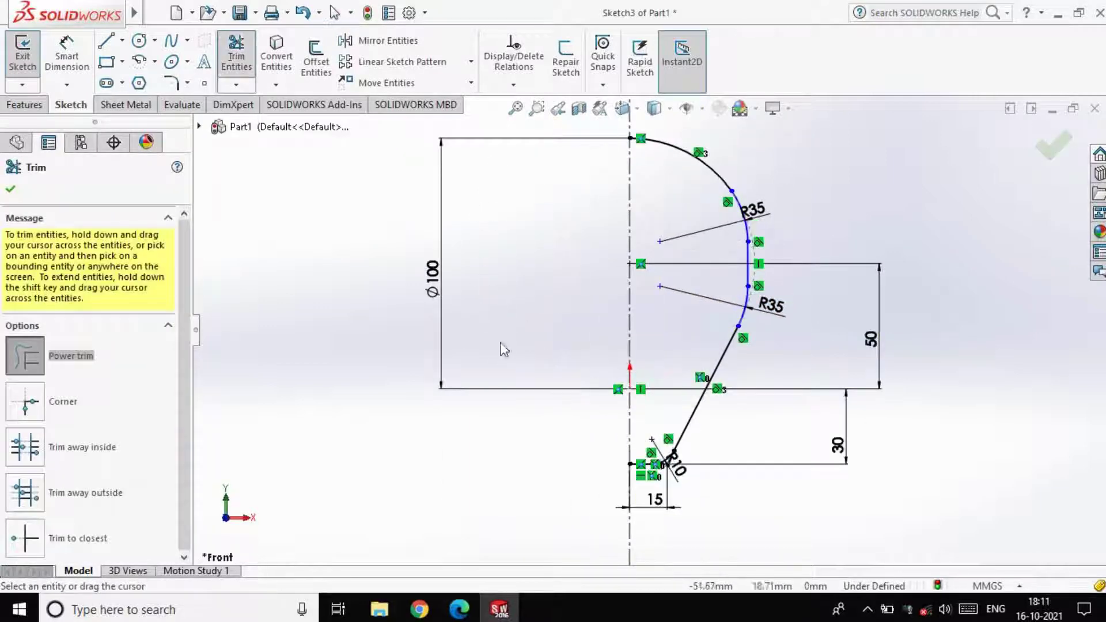
key(Escape)
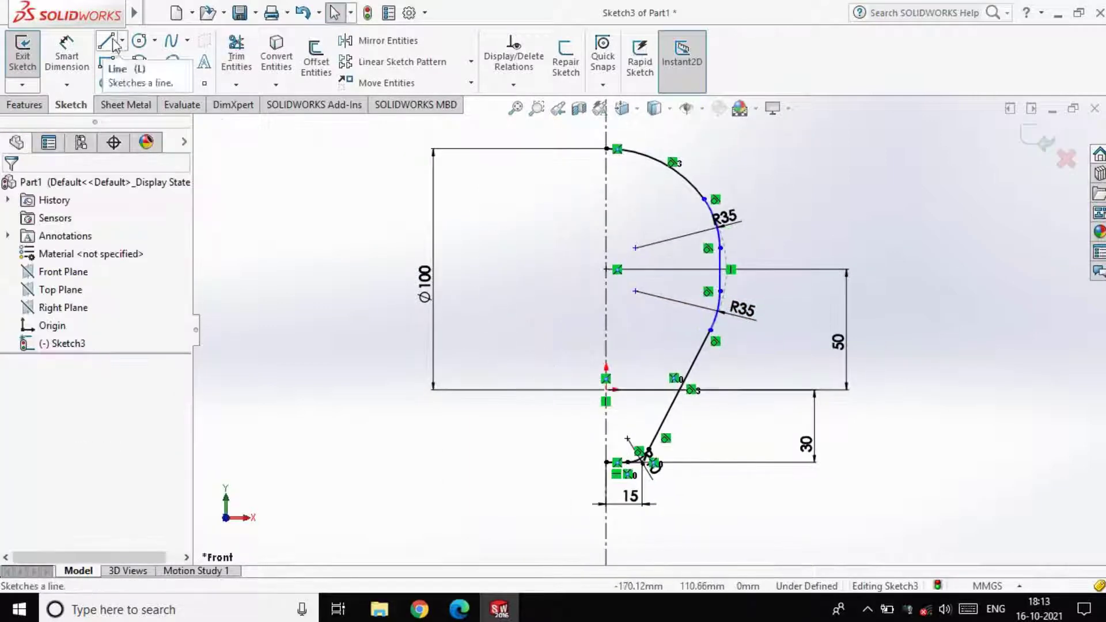
click(106, 41)
drag(605, 148, 606, 461)
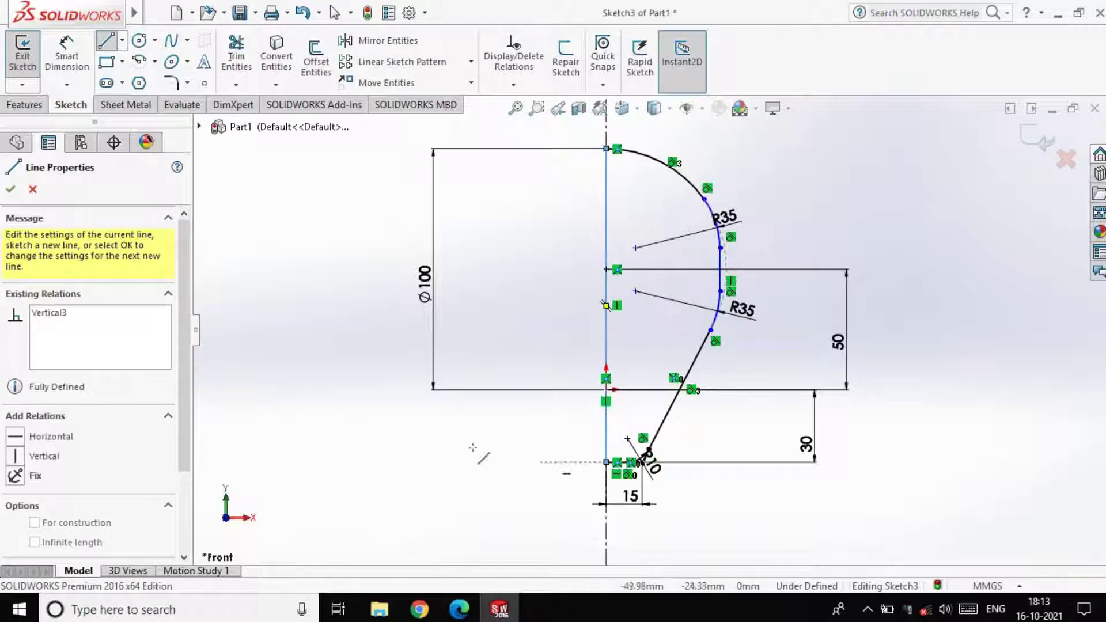
key(Escape)
Finish the sketch and extrude the closed profile as a 15 mm blind boss.
click(21, 58)
click(25, 107)
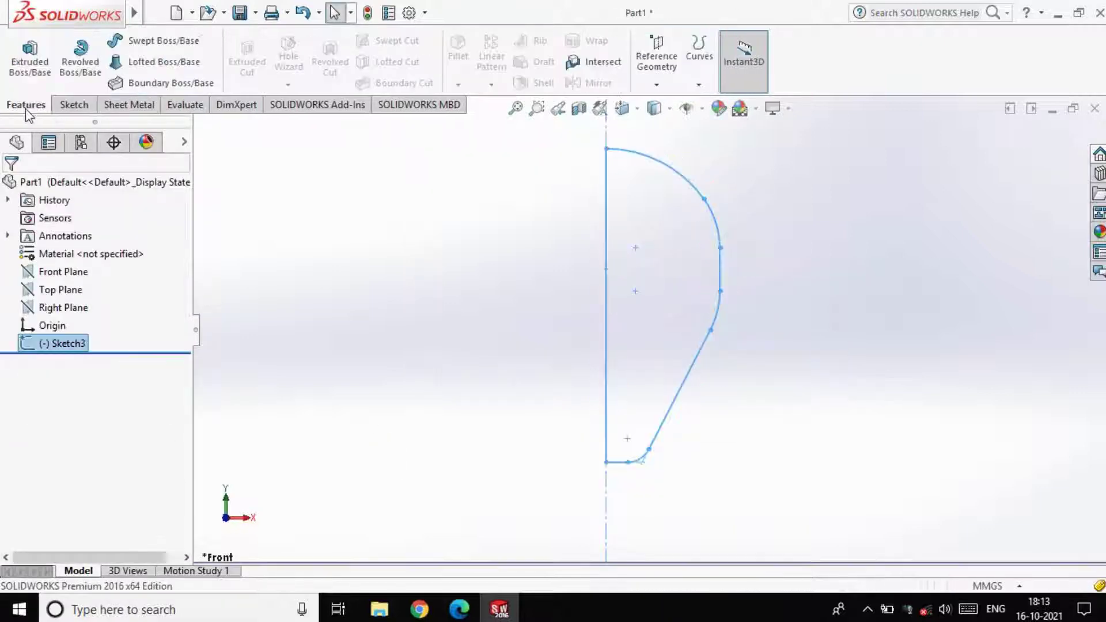
click(28, 71)
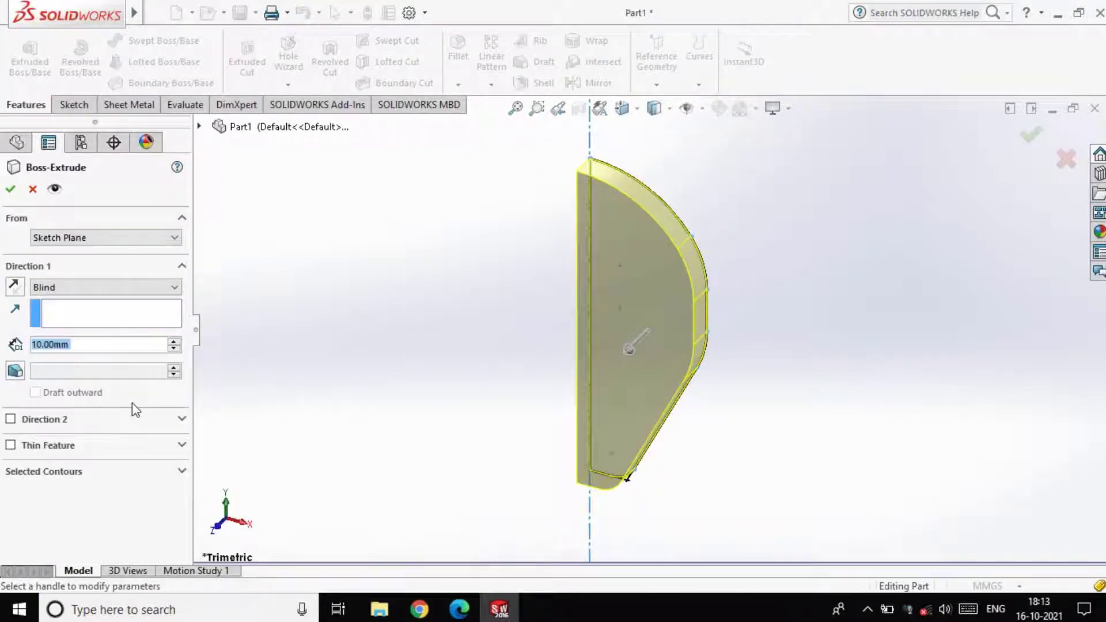
text(15)
key(Return)
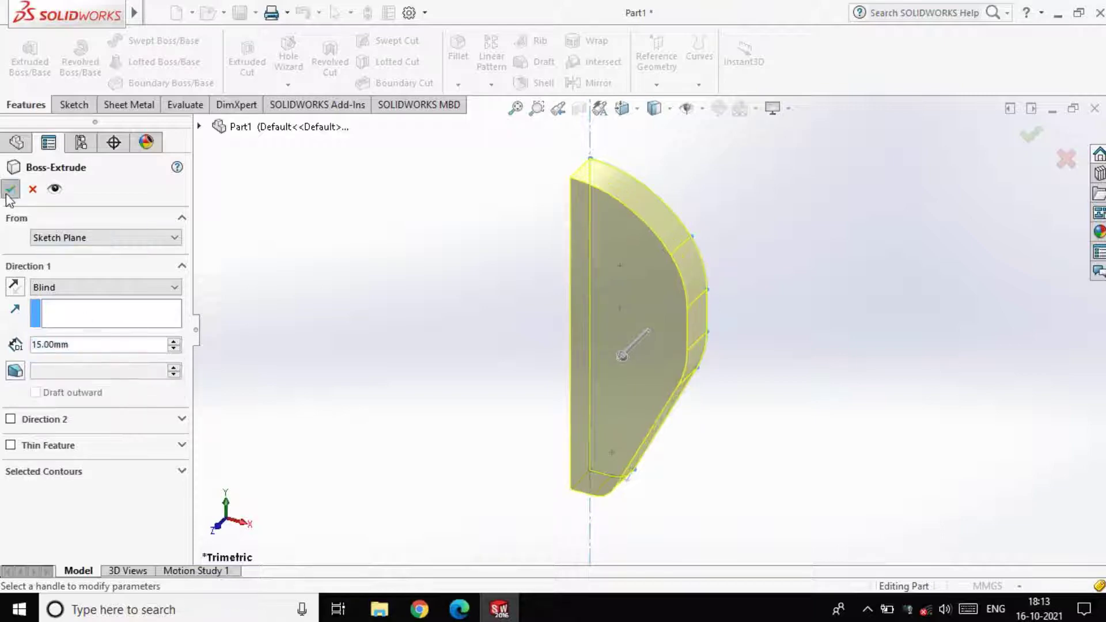
click(10, 190)
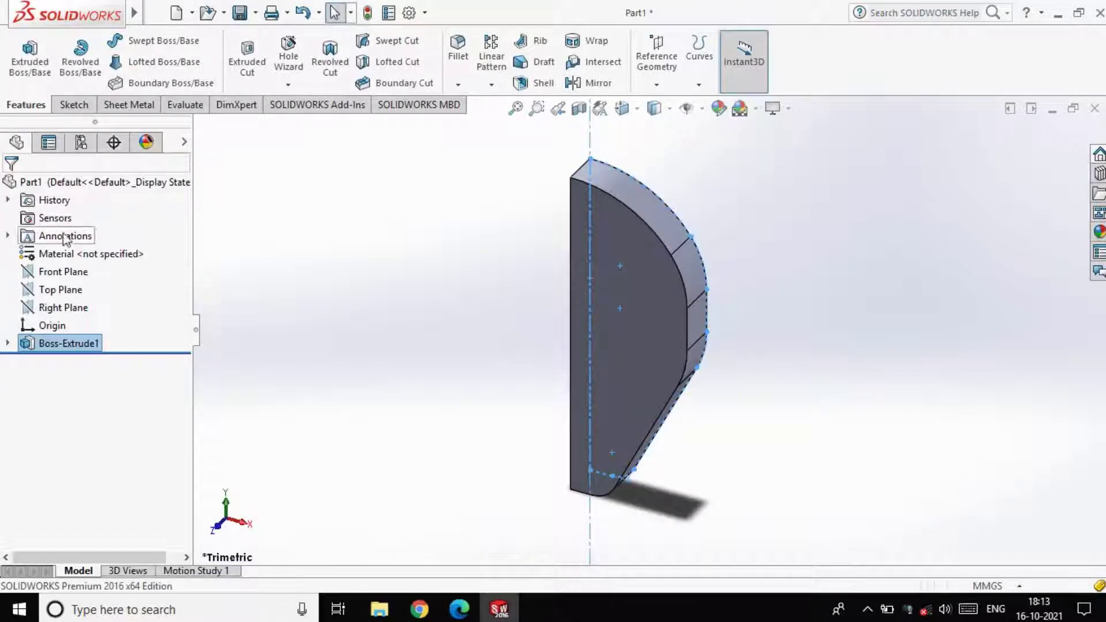
Mirror the extruded half about the Right Plane to complete the body.
click(593, 83)
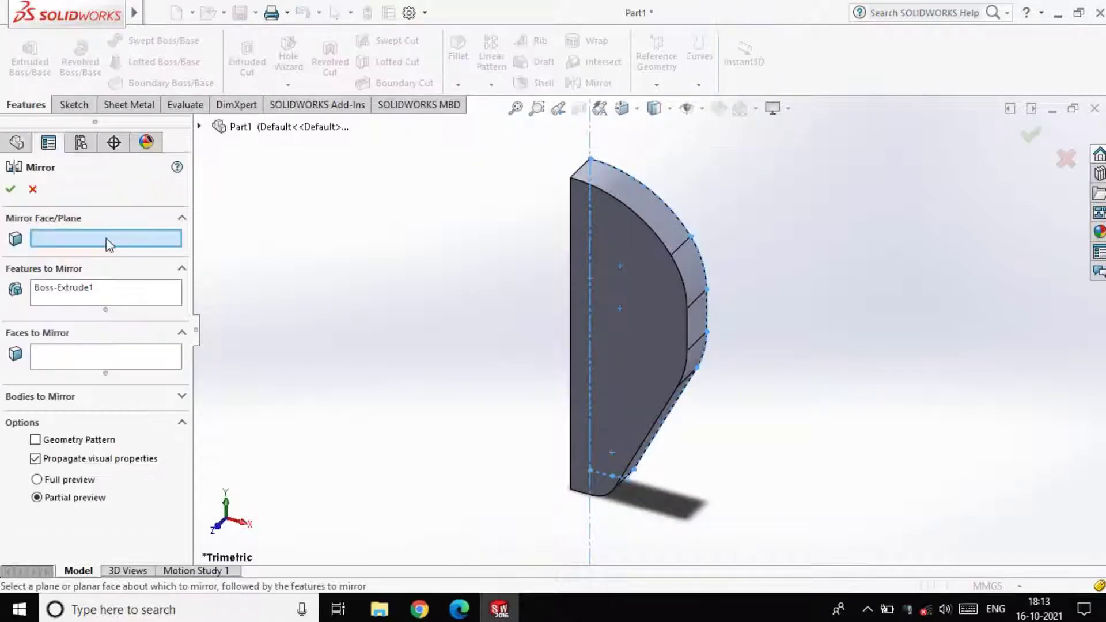
click(199, 128)
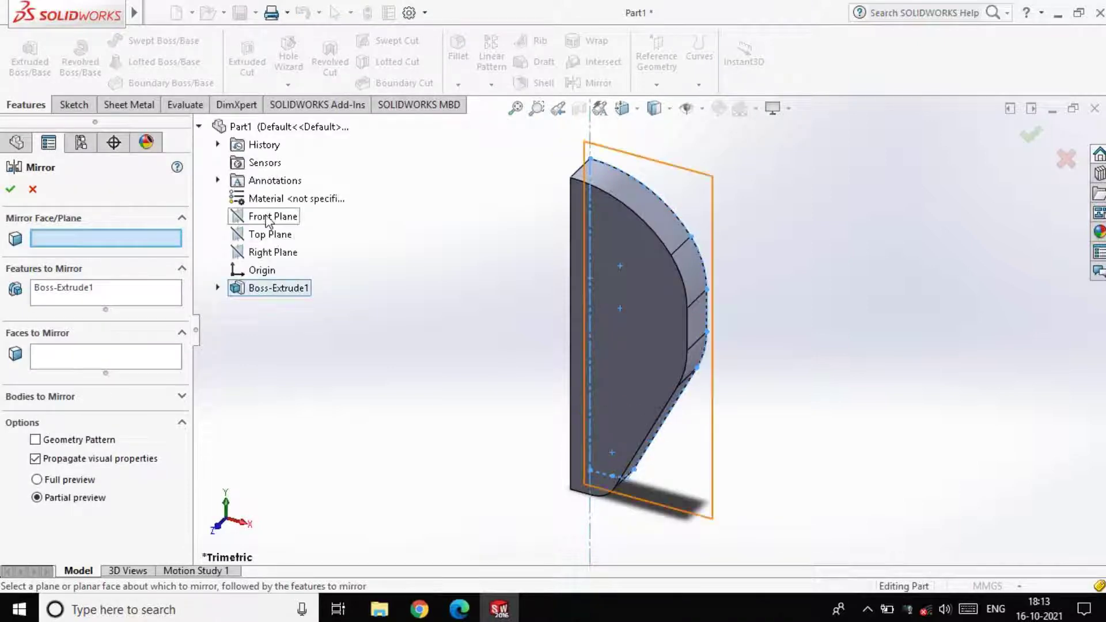
click(270, 251)
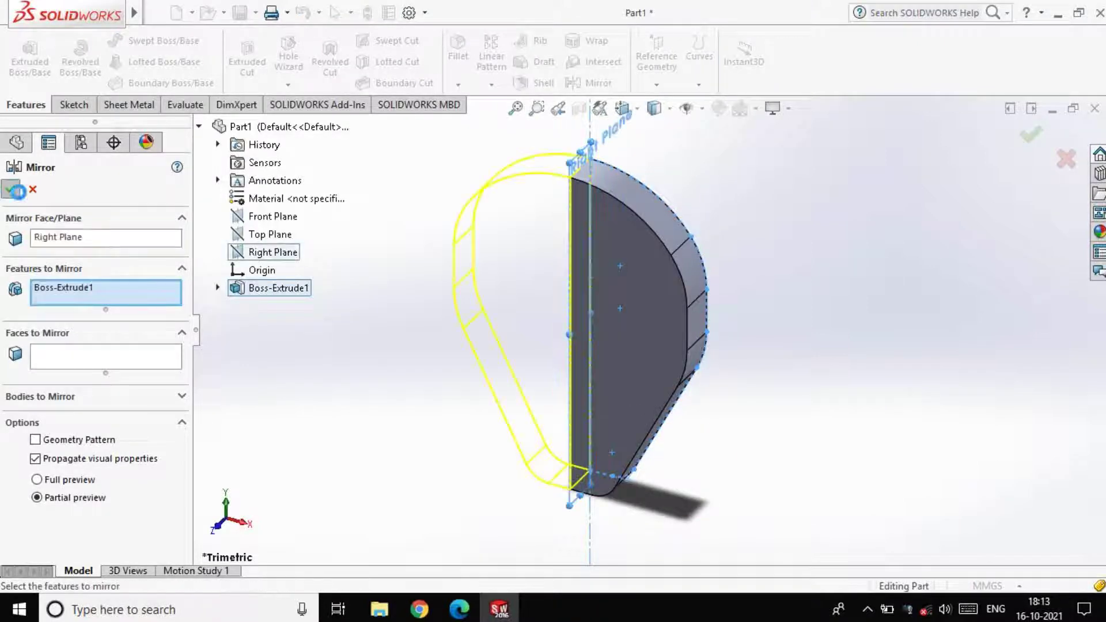
Fillet the front face's outer edge with a symmetric 10 mm radius and tangent propagation.
key(ctrl+8)
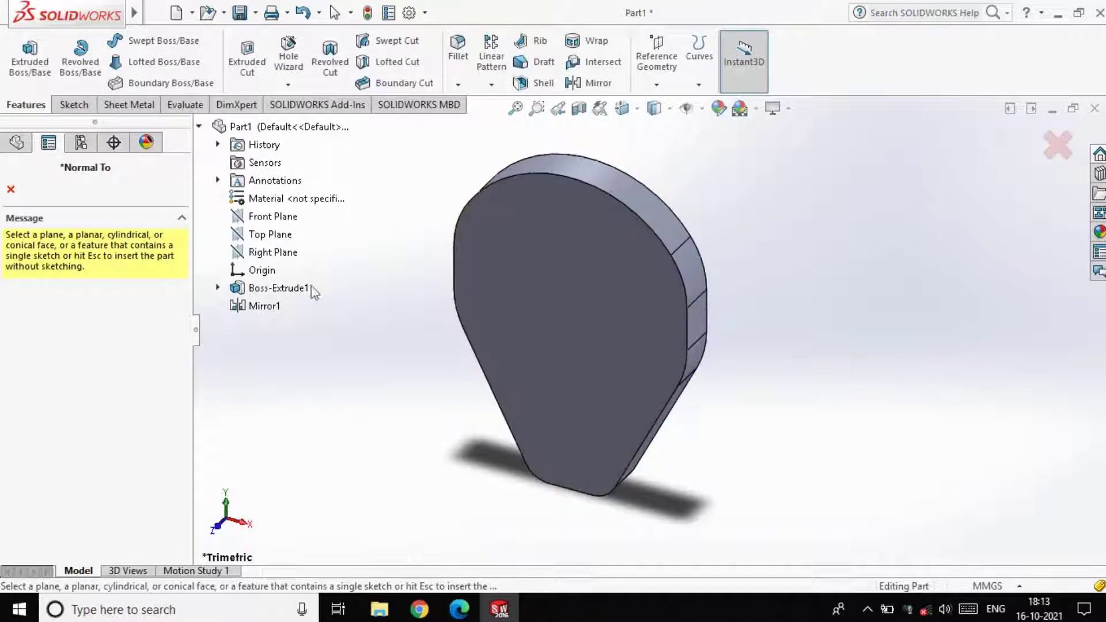
click(265, 306)
click(465, 66)
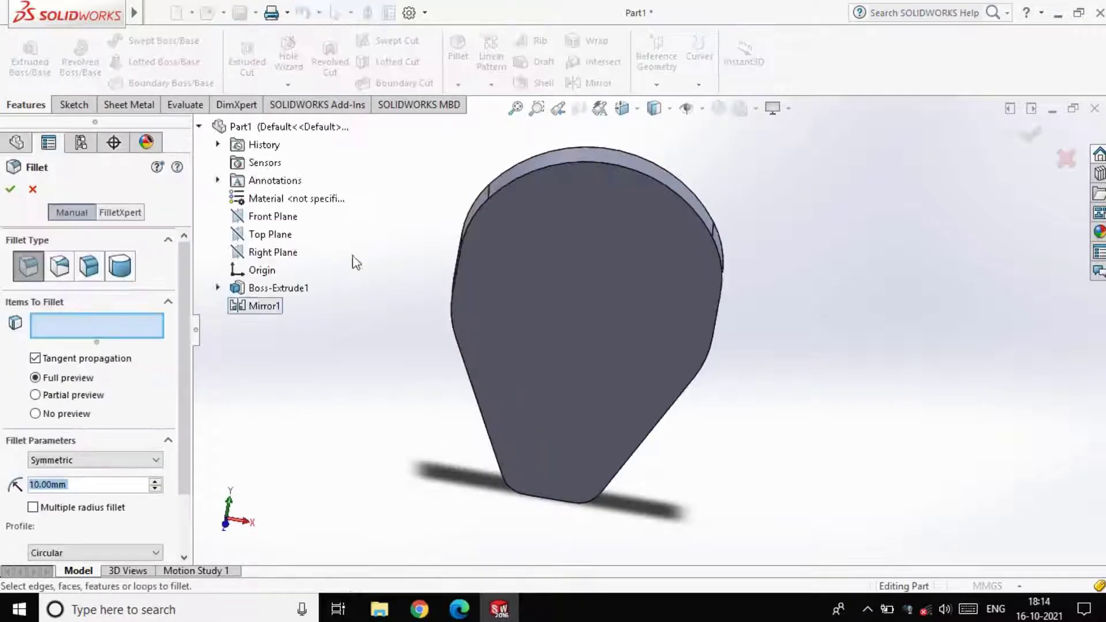
click(551, 166)
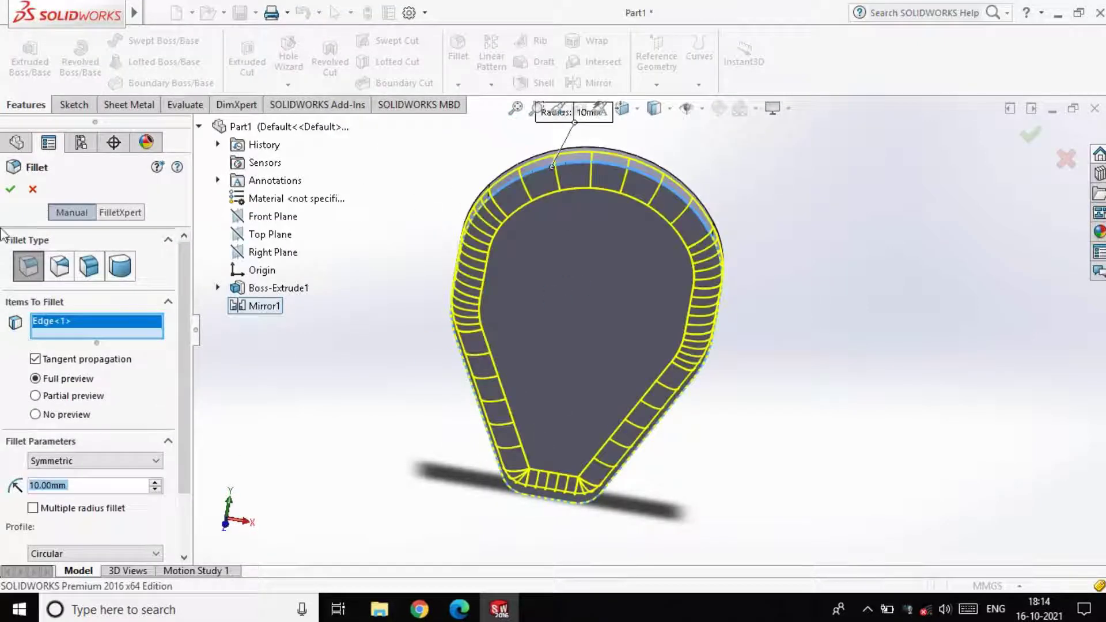
middle_drag(740, 409, 794, 351)
click(63, 271)
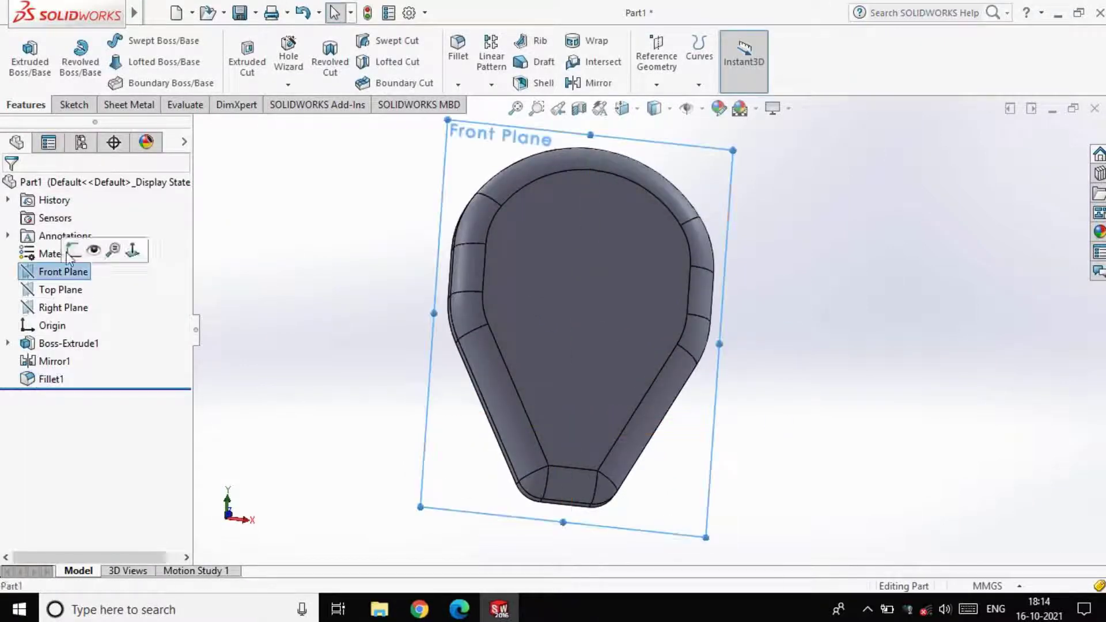
click(76, 248)
click(419, 228)
click(22, 53)
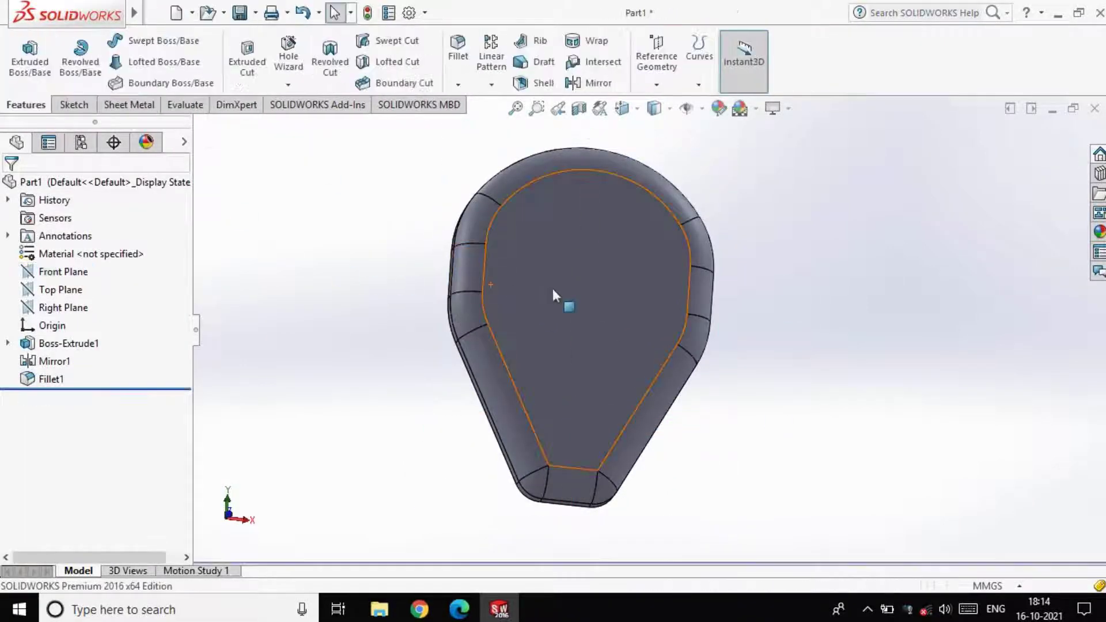
On the flat front face, sketch a closed triangle of construction lines with one corner on the body's outer edge.
click(552, 288)
click(620, 241)
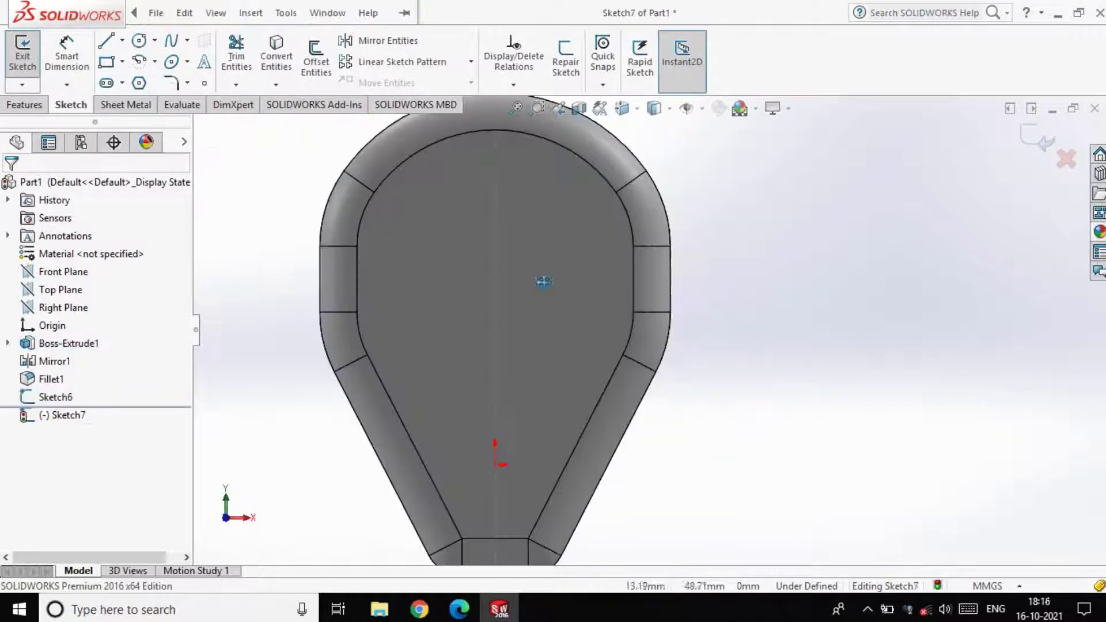
click(106, 45)
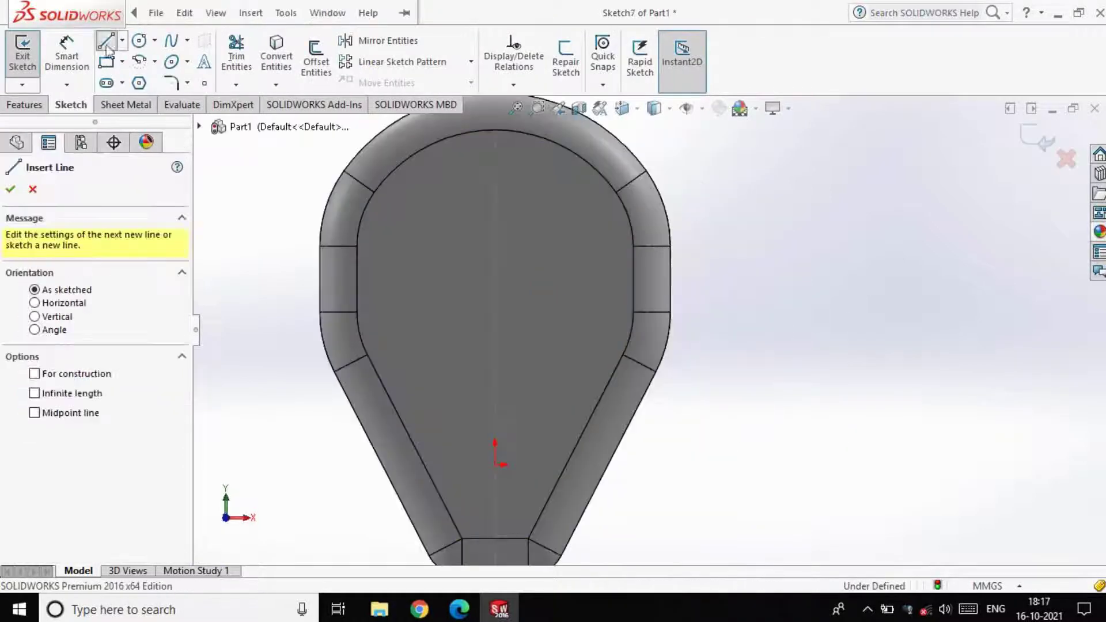
click(517, 254)
click(646, 171)
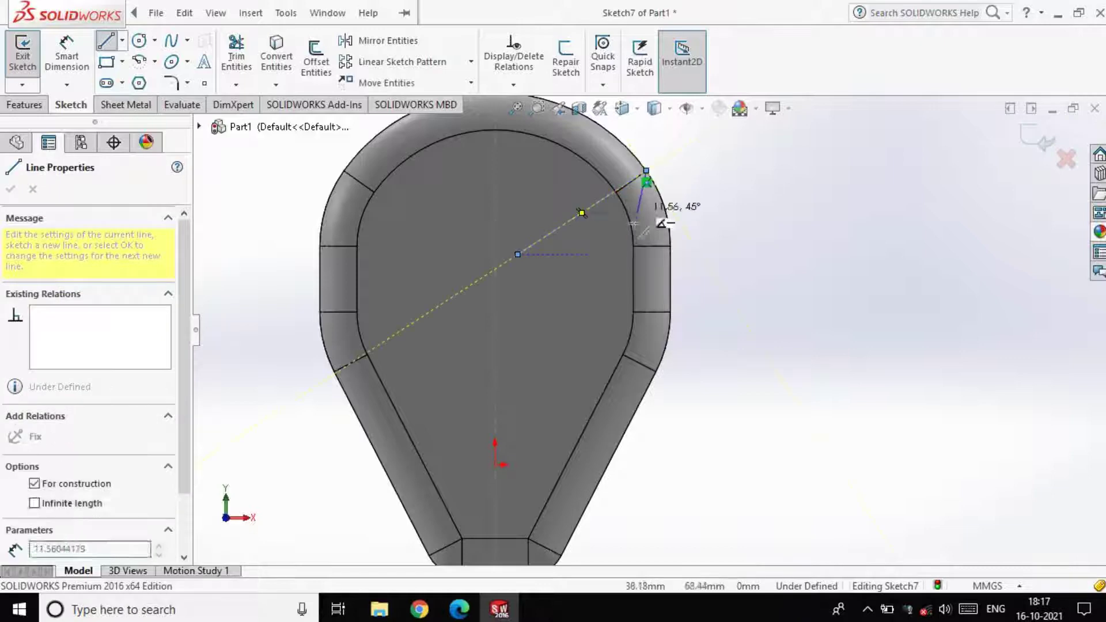
click(582, 332)
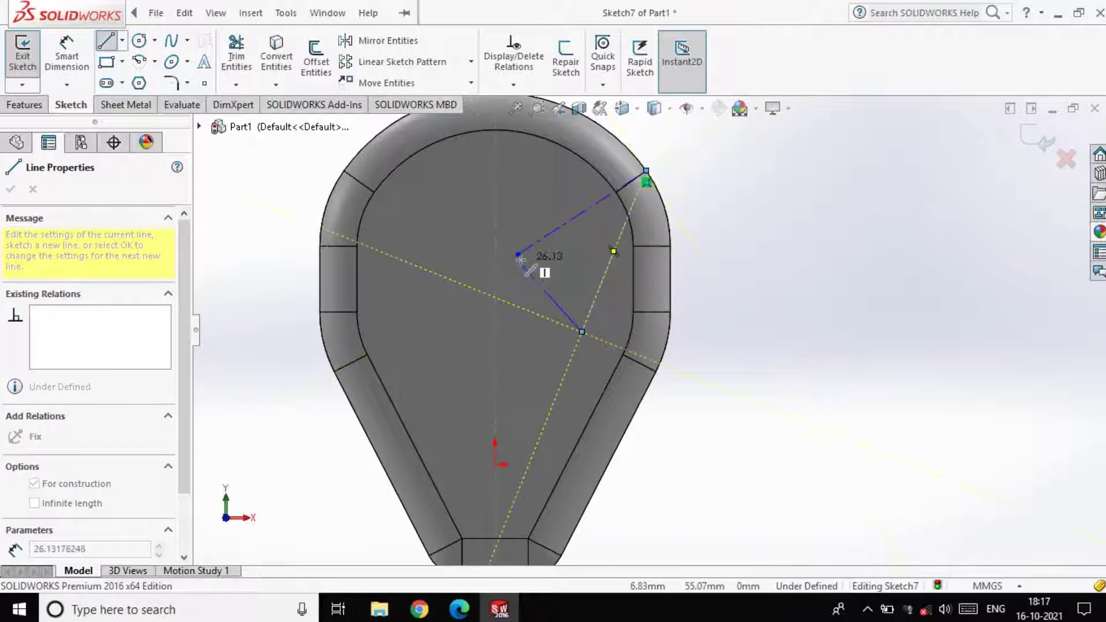
click(517, 254)
key(Escape)
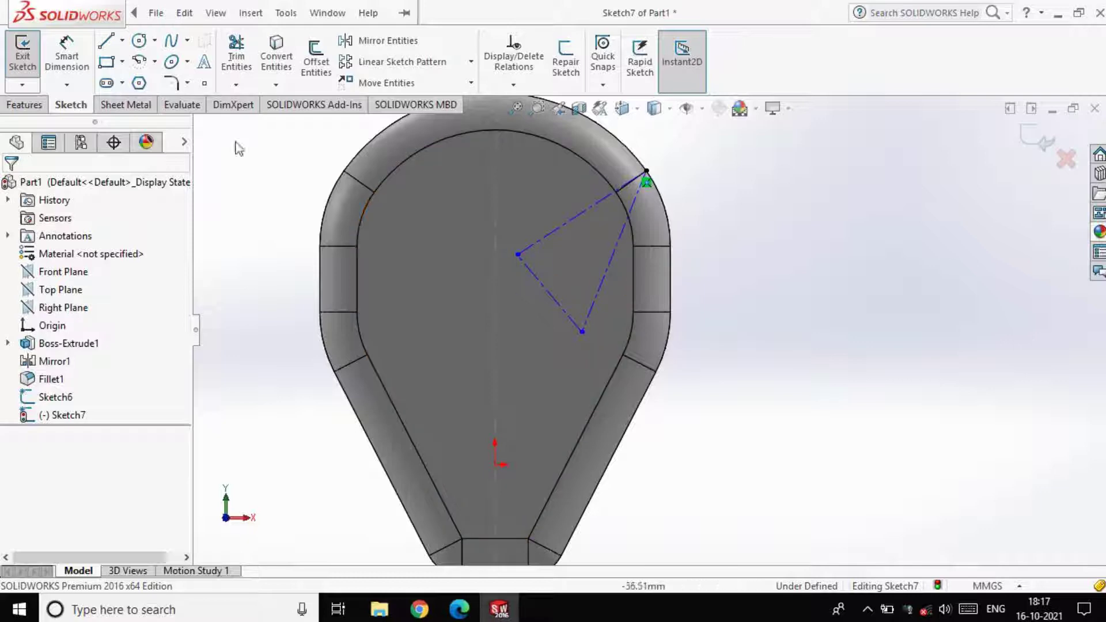
On the front face's narrow lower part, sketch a closed four-sided outline of construction lines with one vertical side on the centreline.
click(103, 44)
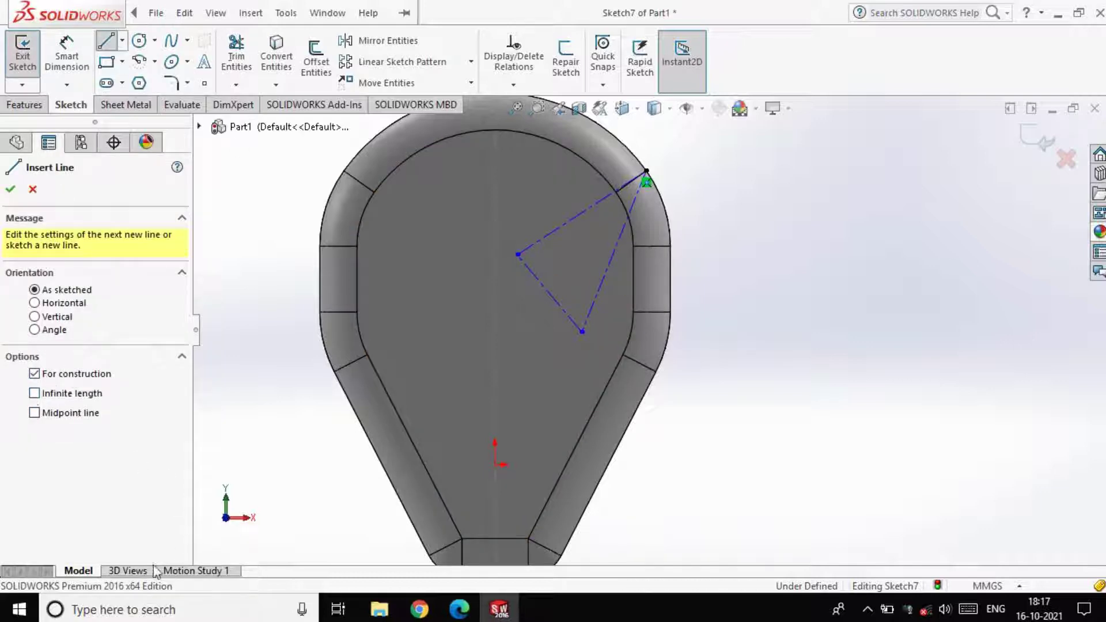
click(496, 536)
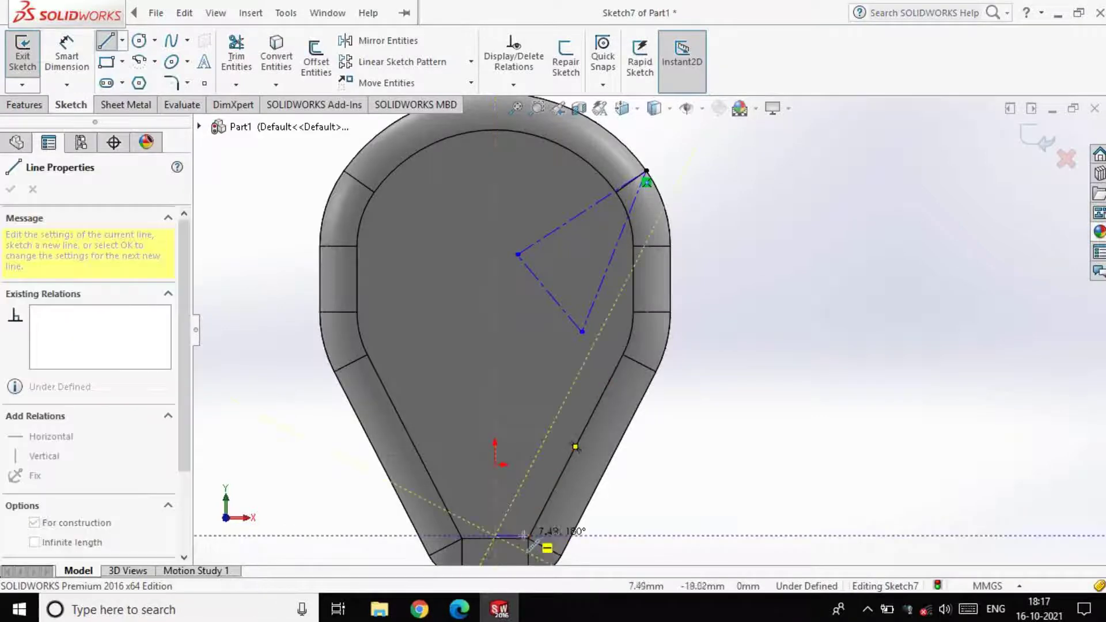
click(524, 535)
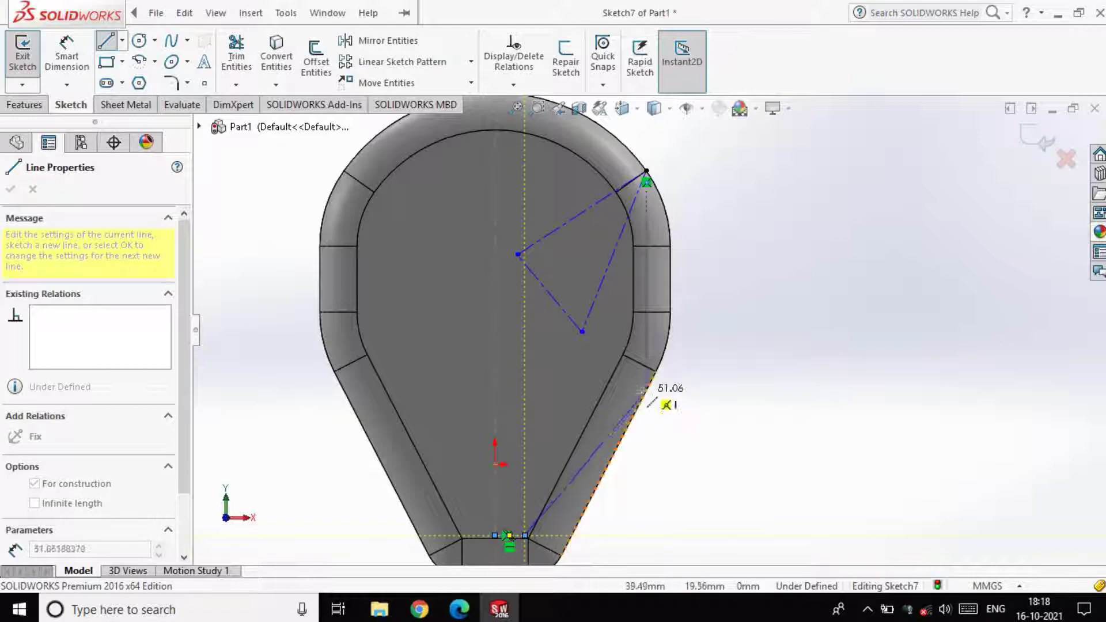
click(636, 390)
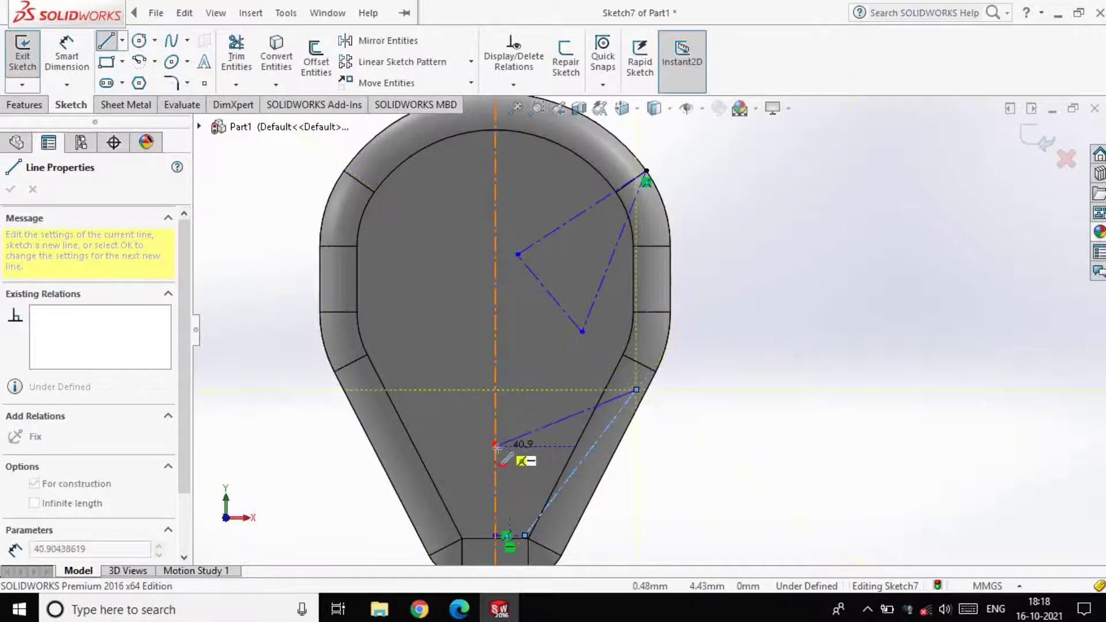
click(496, 446)
click(496, 536)
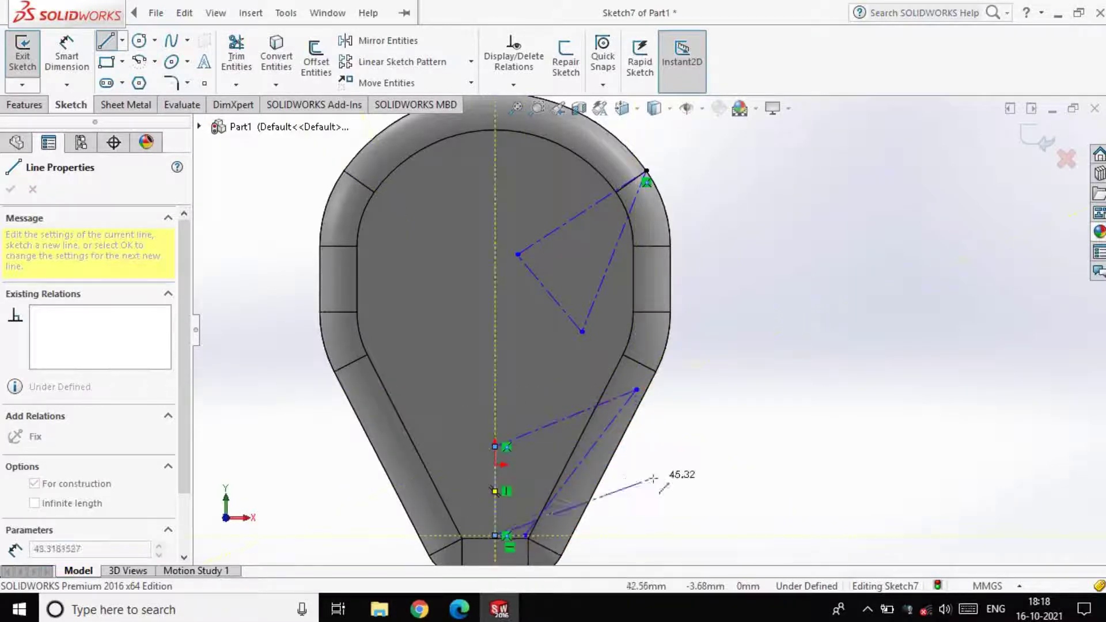
key(Escape)
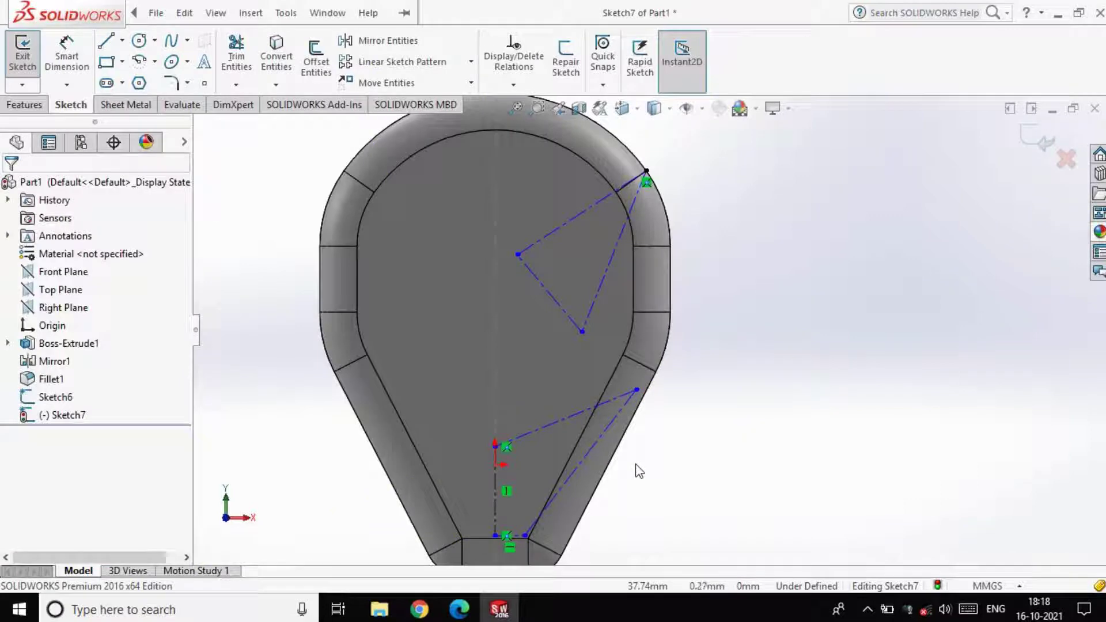
Sketch a jagged chain of solid lines zigzagging along the construction triangle's upper side, from its inner corner to the corner on the outer edge.
scroll(628, 167, down, 4)
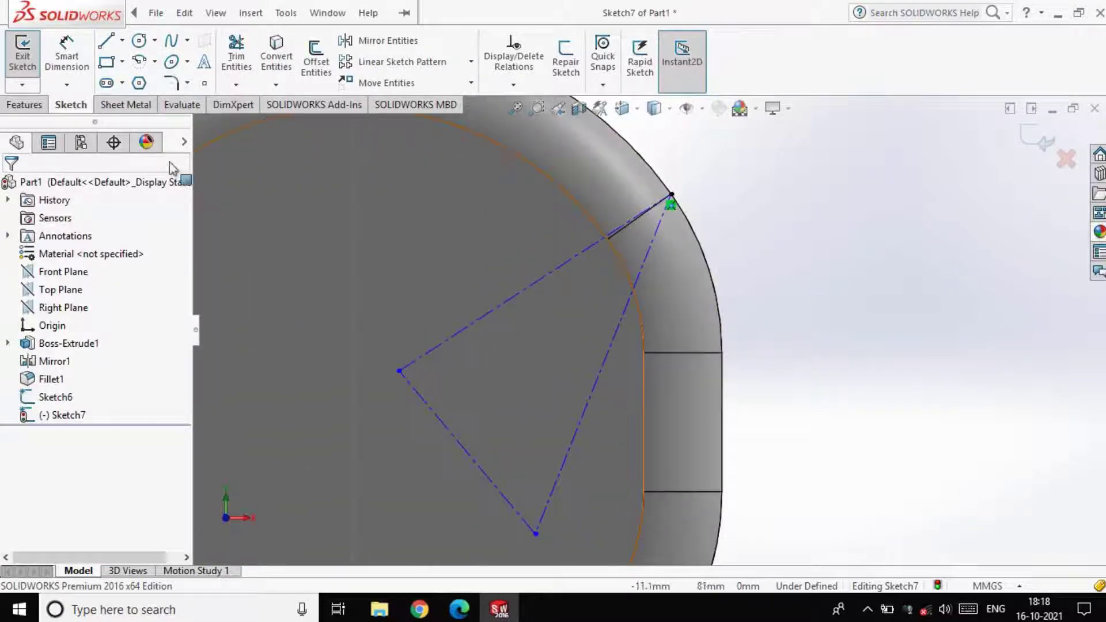
click(106, 43)
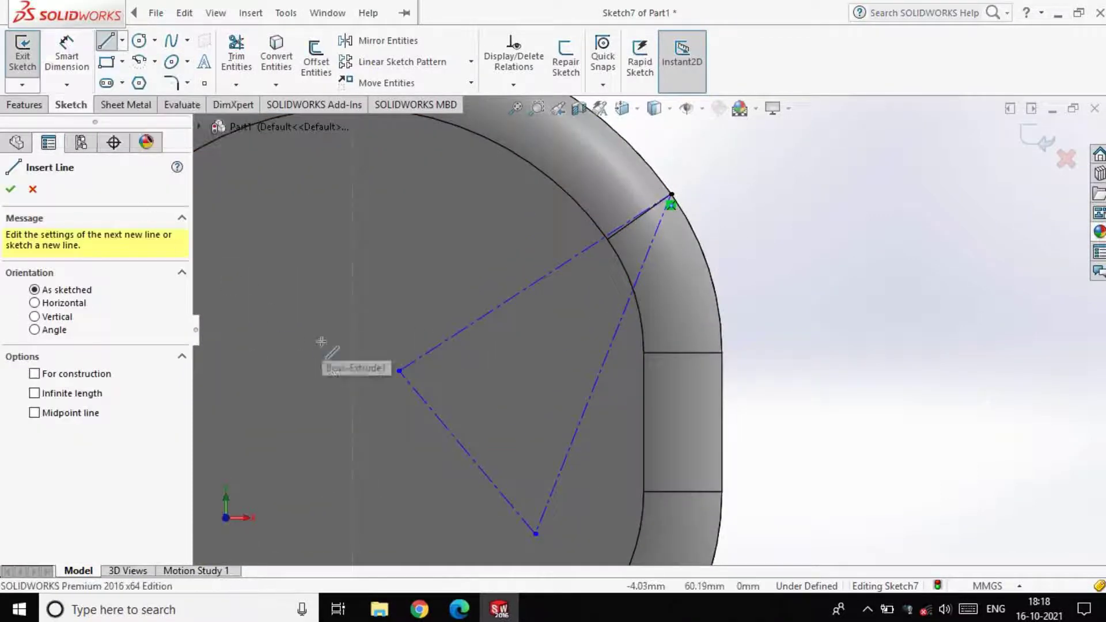
scroll(501, 308, down, 3)
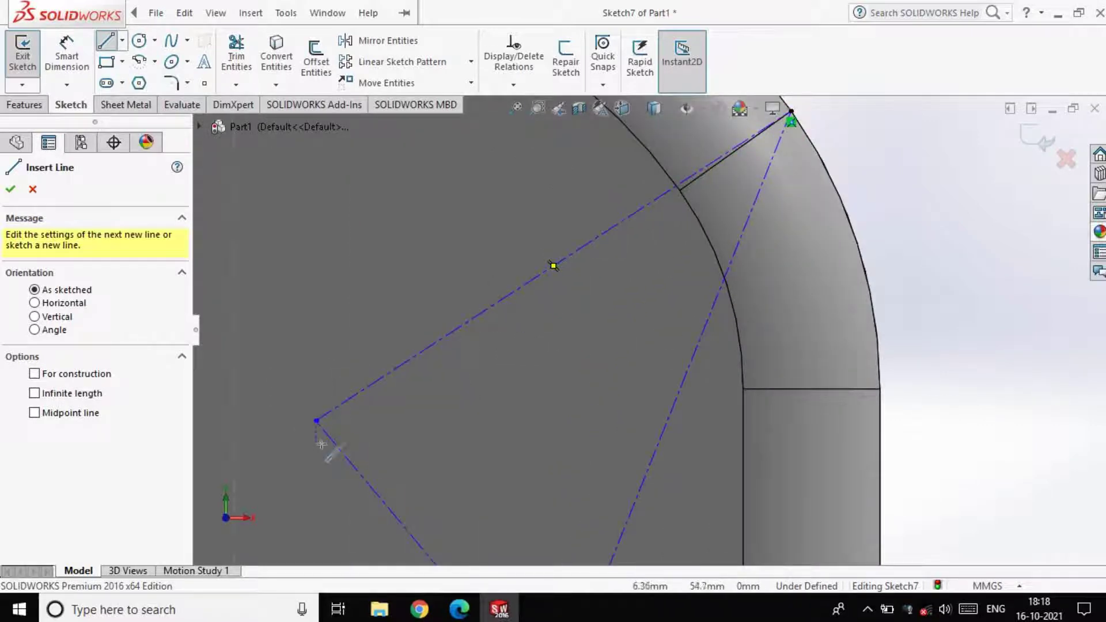
click(316, 421)
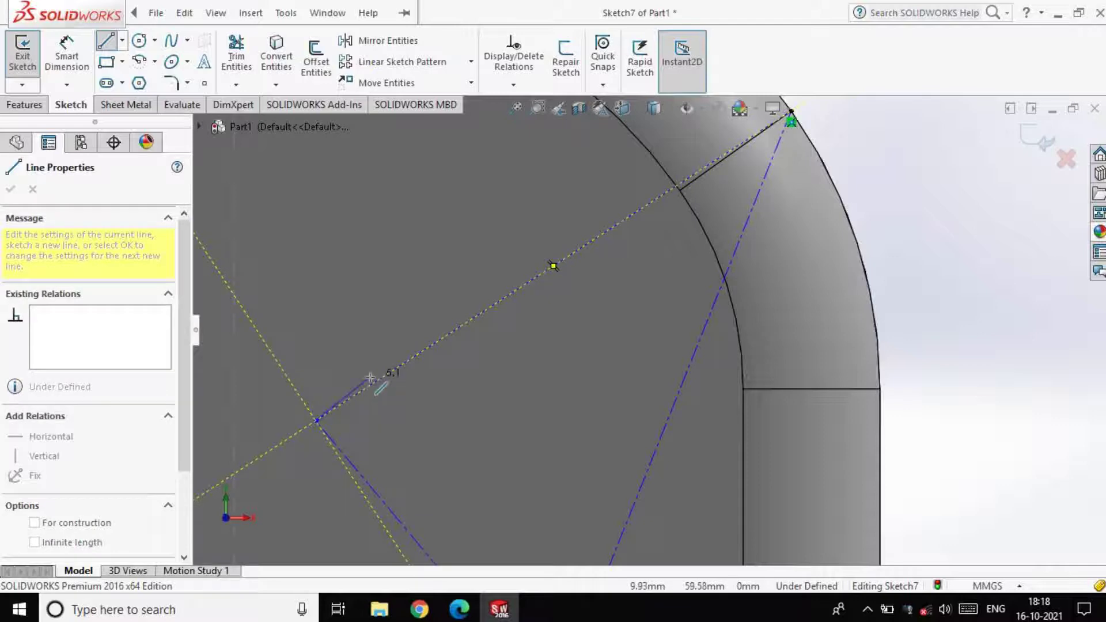
click(349, 387)
click(353, 403)
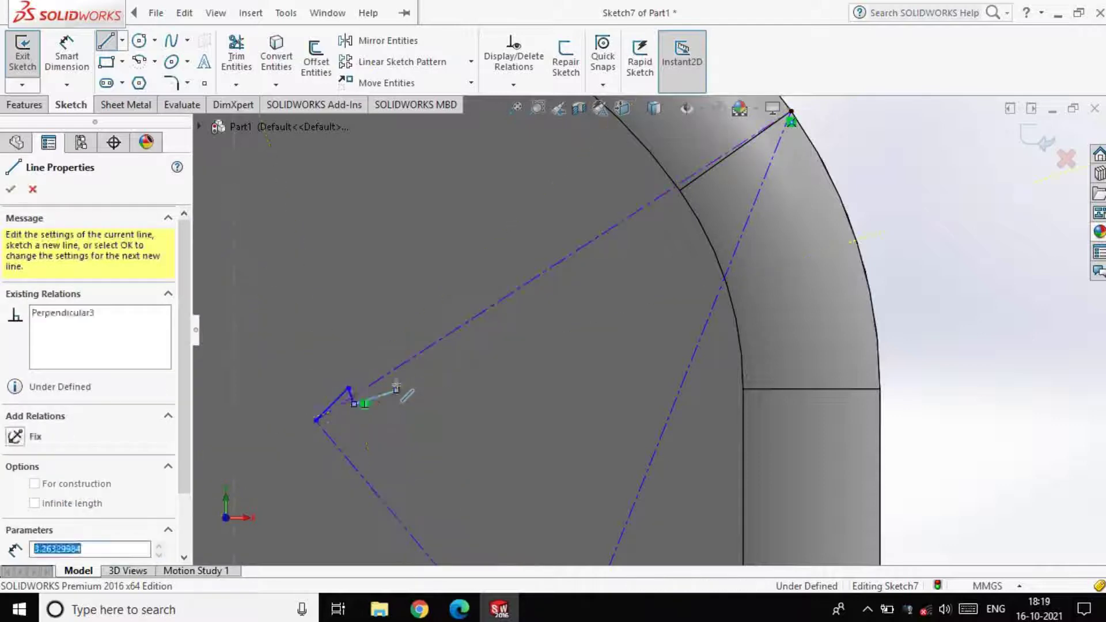
click(396, 390)
click(409, 344)
click(426, 362)
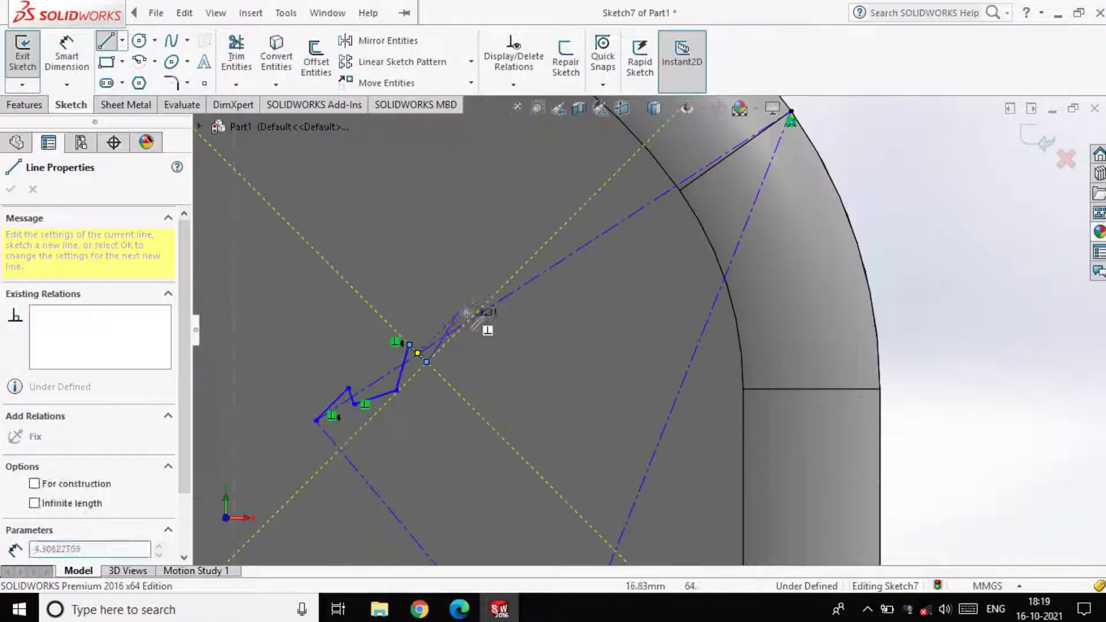
click(472, 299)
click(490, 314)
click(560, 275)
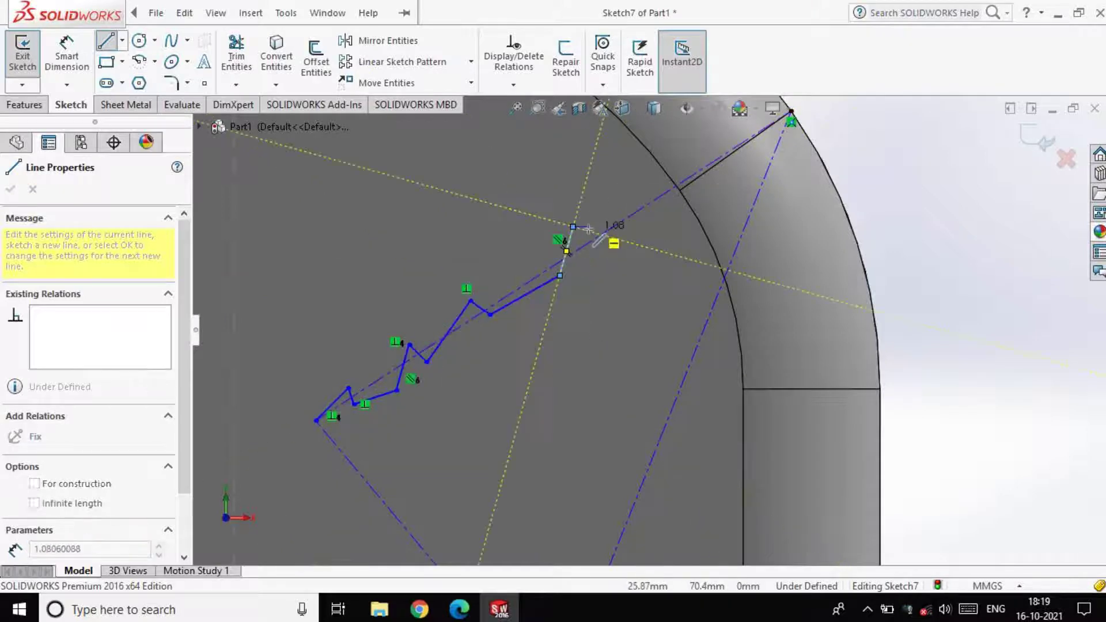
click(587, 227)
click(642, 222)
click(652, 186)
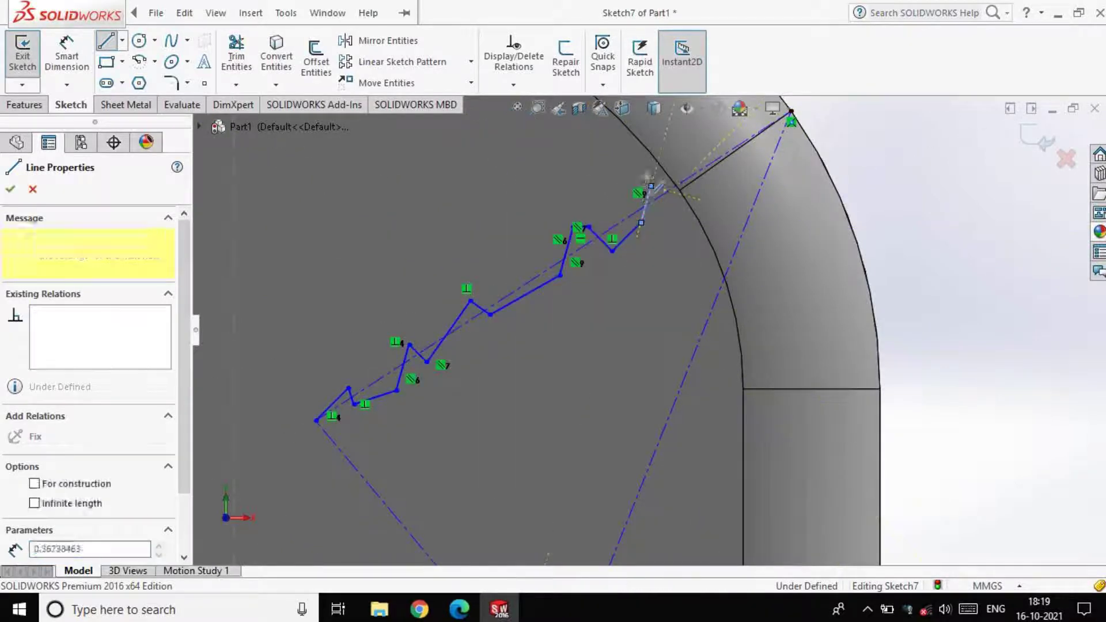
click(661, 151)
click(672, 168)
click(677, 177)
click(689, 204)
click(705, 195)
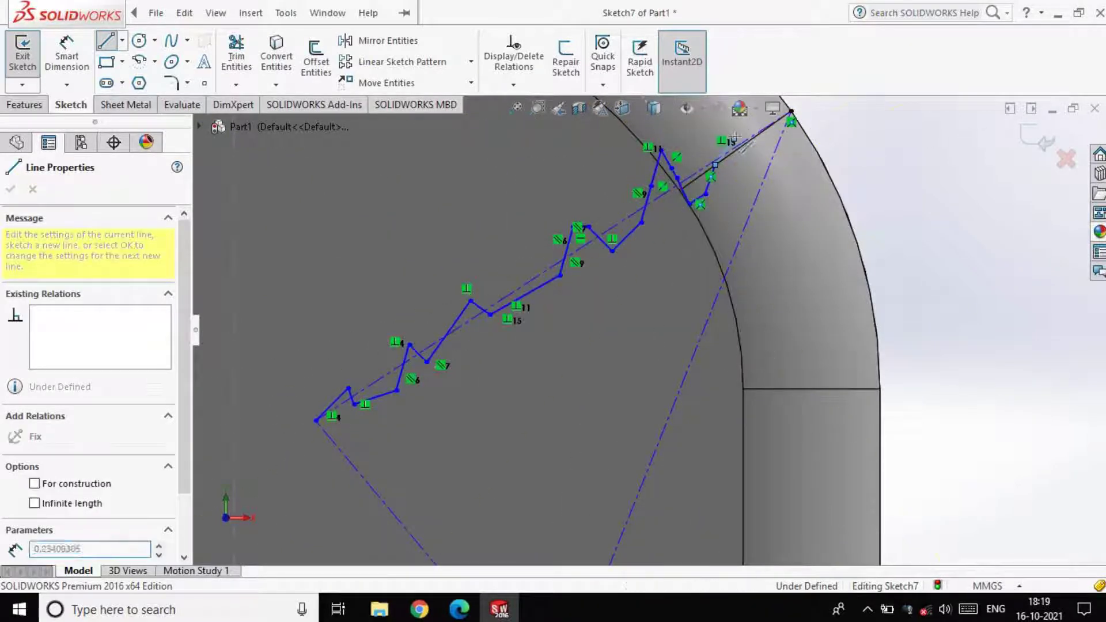
click(734, 152)
click(757, 133)
scroll(759, 133, up, 1)
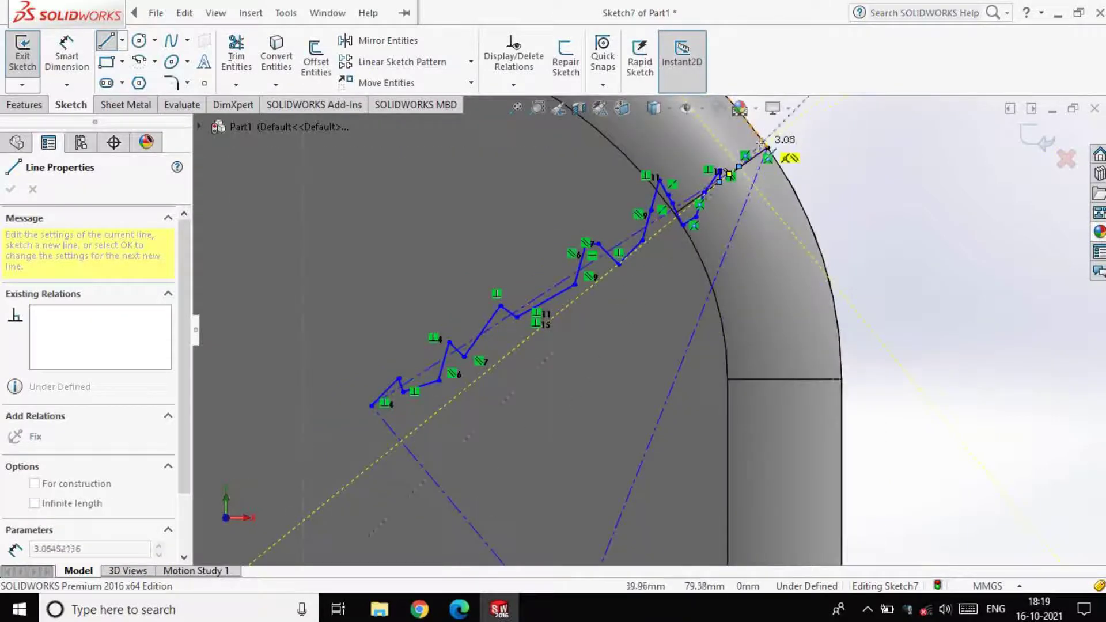
click(764, 142)
Continue the jagged solid-line chain along the triangle's long side, from the outer-edge corner down to its lowest corner.
click(752, 189)
click(756, 183)
click(736, 204)
click(743, 212)
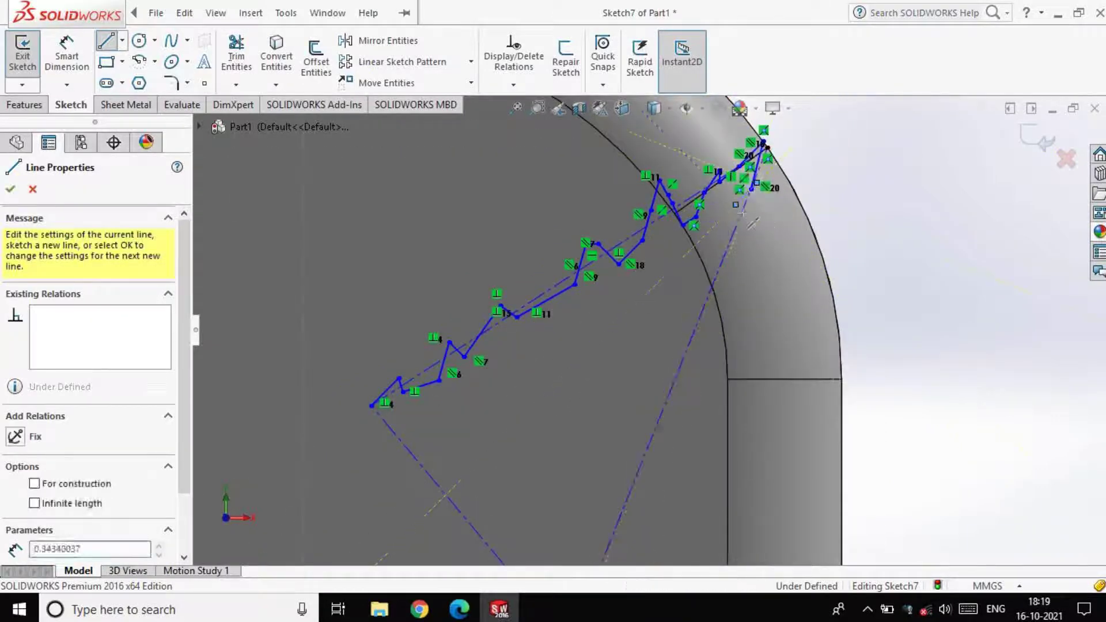
click(749, 217)
click(730, 235)
click(729, 245)
click(747, 267)
click(737, 293)
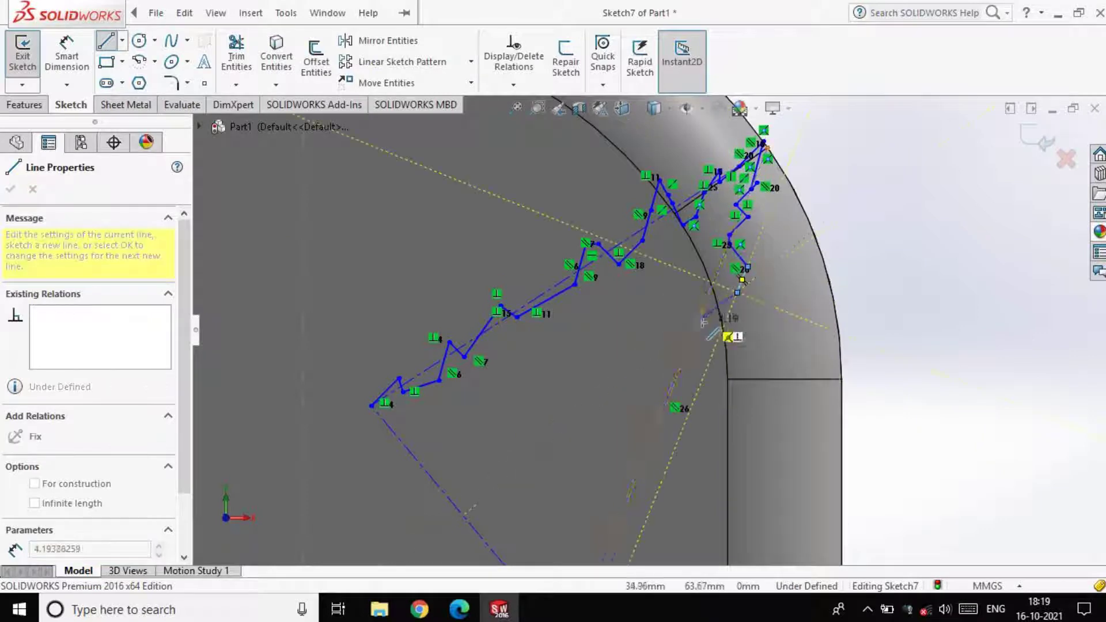
click(699, 319)
click(683, 332)
click(695, 350)
click(695, 369)
scroll(668, 449, down, 1)
scroll(662, 449, up, 3)
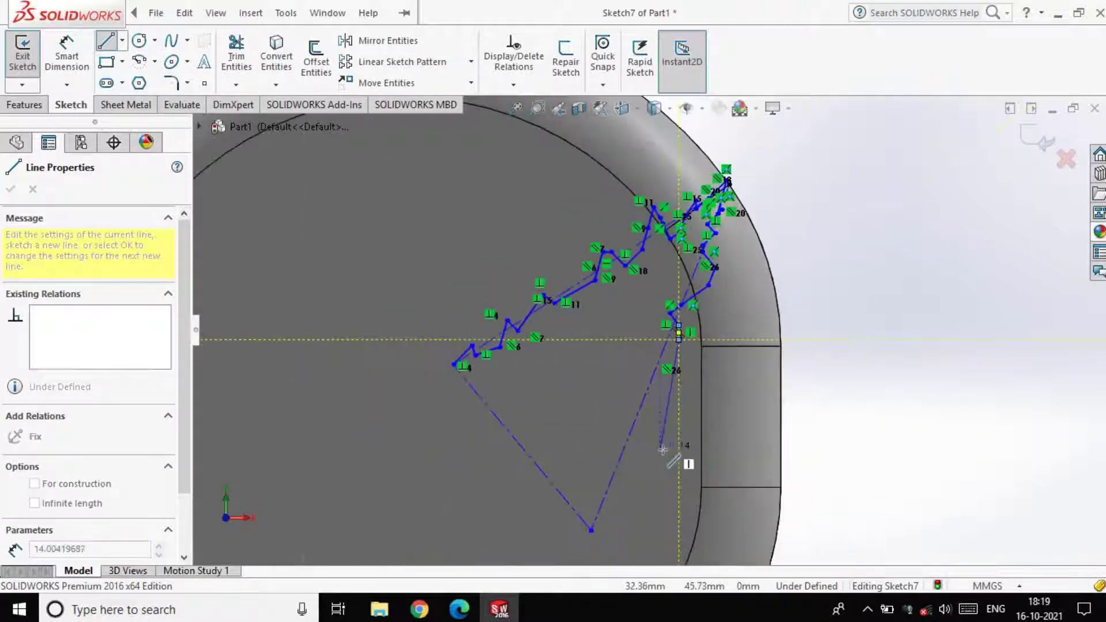
scroll(662, 455, up, 1)
scroll(662, 455, down, 1)
scroll(662, 272, down, 3)
click(639, 298)
click(638, 344)
click(622, 322)
click(613, 345)
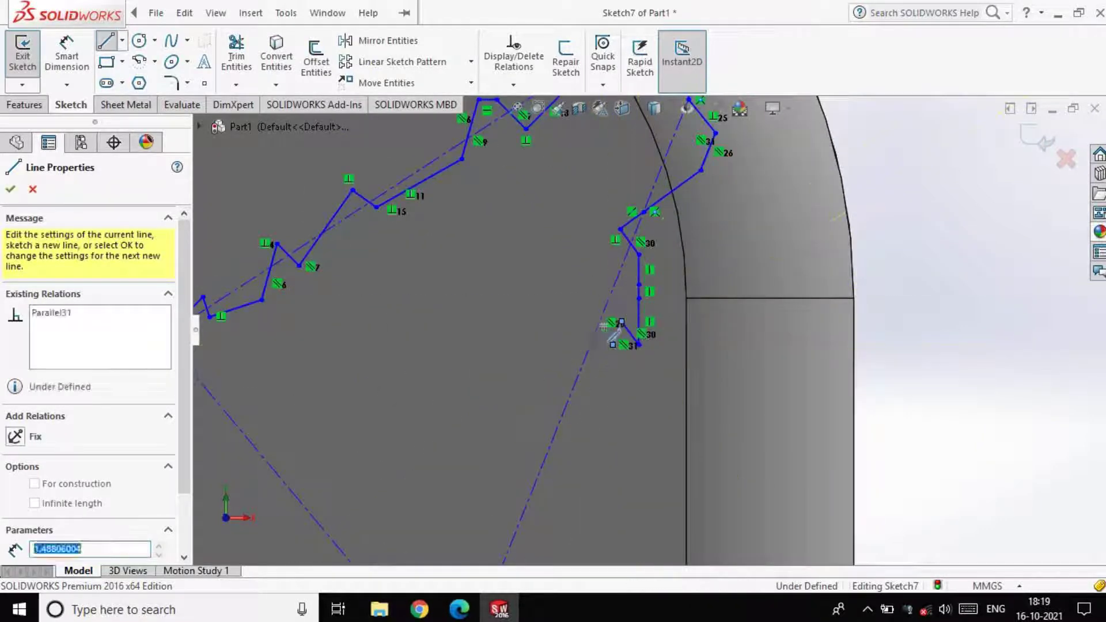
click(585, 288)
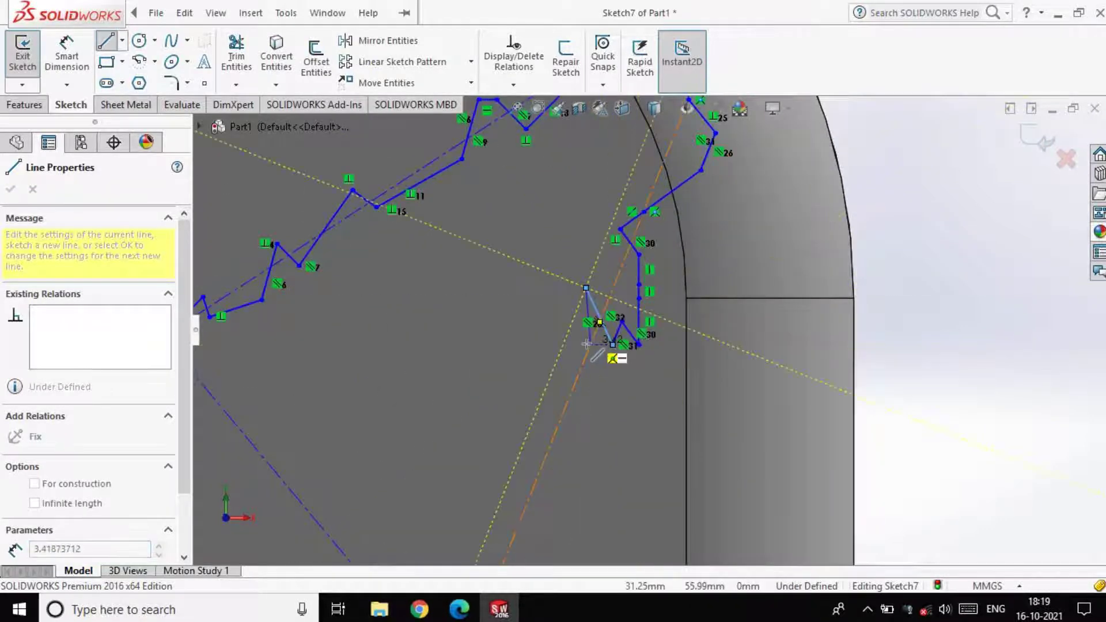
click(600, 395)
click(601, 443)
click(587, 420)
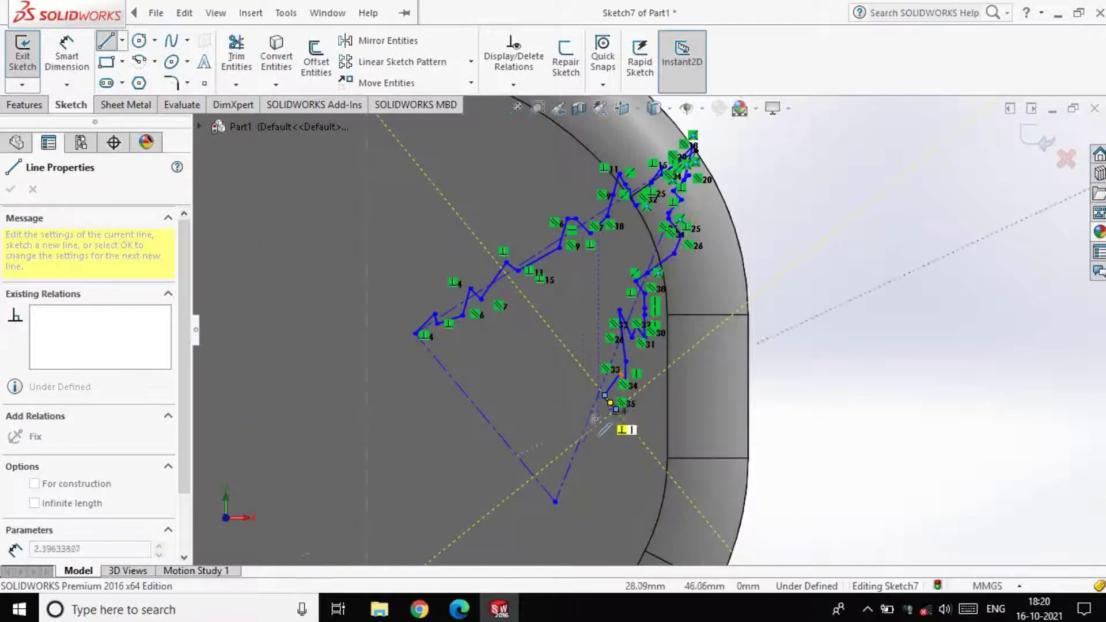
click(596, 401)
click(584, 414)
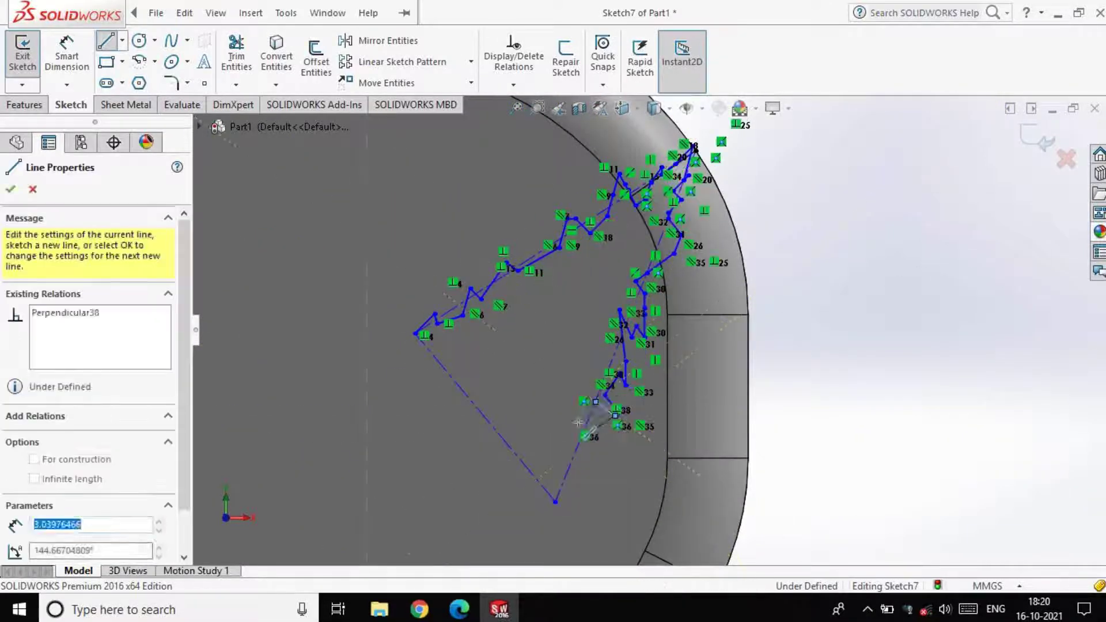
click(598, 442)
click(582, 466)
click(576, 451)
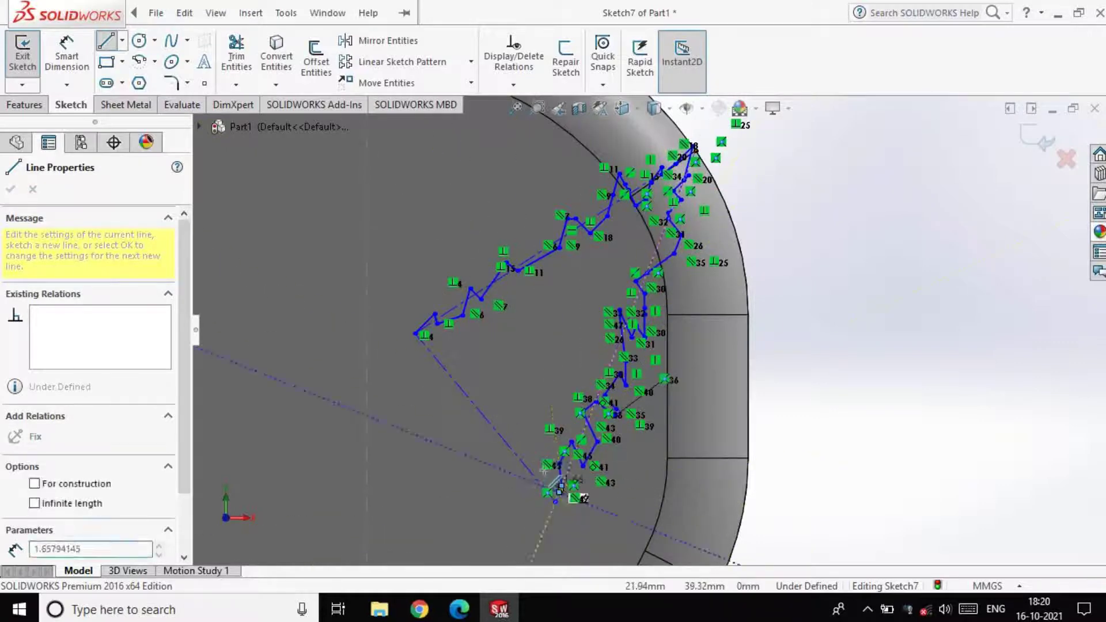
click(547, 502)
Zigzag the solid-line chain back beside the triangle's remaining side and close the jagged profile at its starting point on the inner corner.
click(512, 522)
click(498, 490)
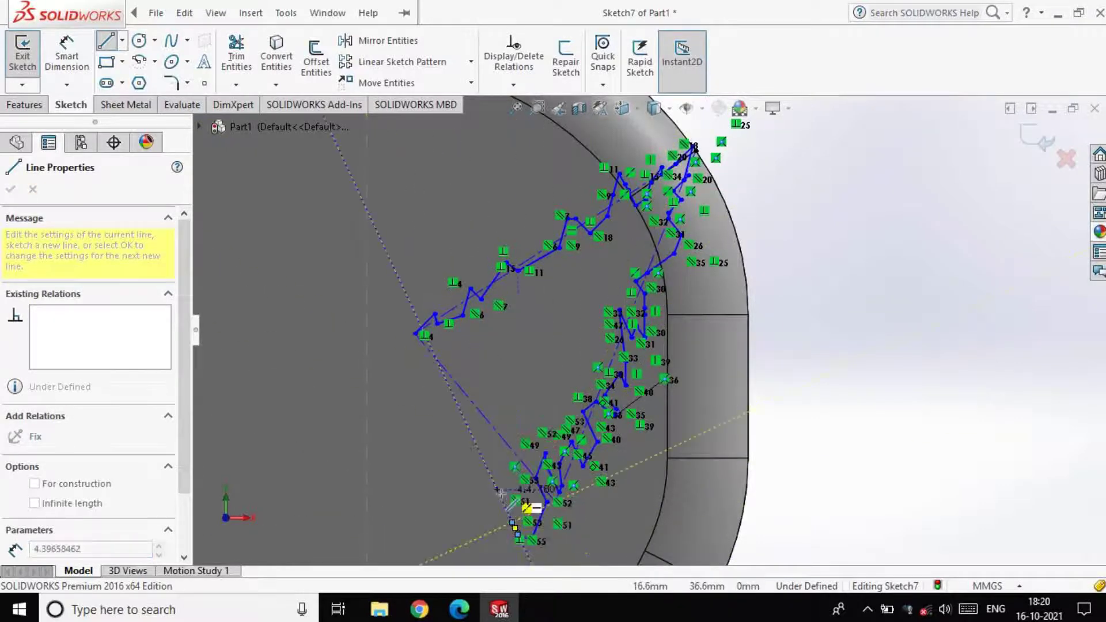
click(497, 502)
click(489, 527)
click(481, 524)
click(481, 495)
click(481, 466)
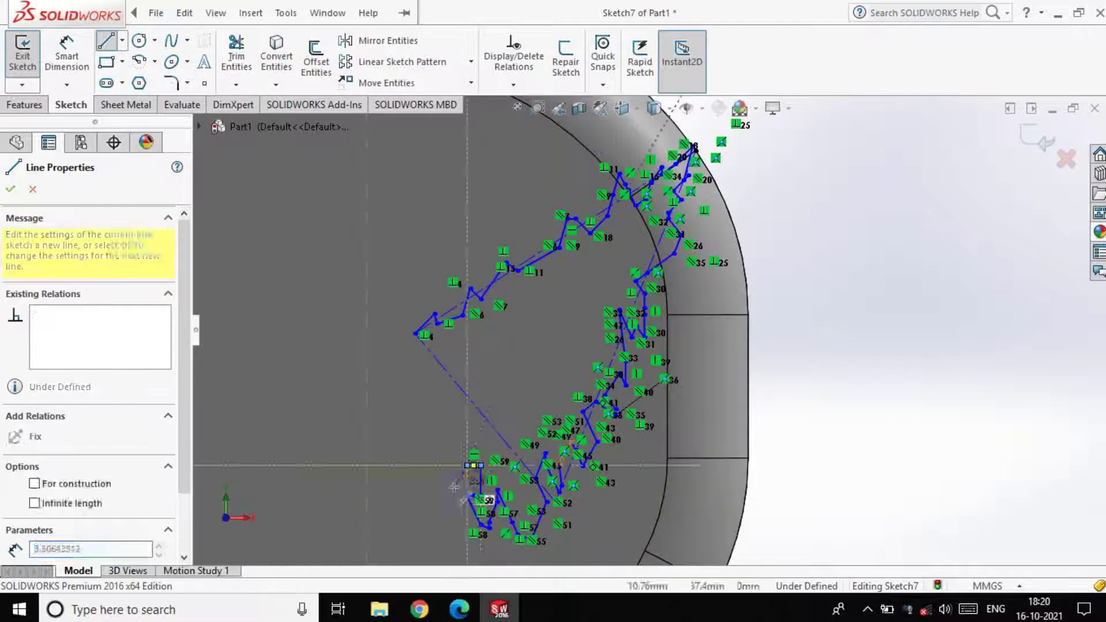
click(467, 466)
click(458, 489)
click(450, 508)
click(448, 442)
click(435, 444)
click(425, 466)
click(426, 449)
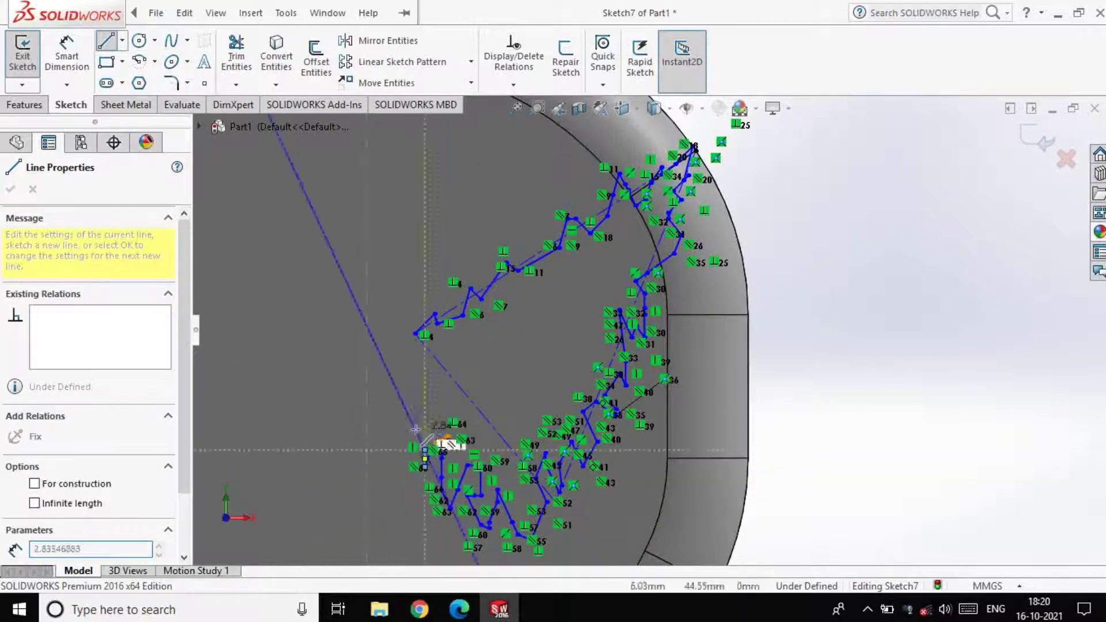
click(415, 428)
click(422, 411)
click(435, 411)
click(422, 395)
click(416, 398)
click(405, 398)
click(394, 374)
click(400, 359)
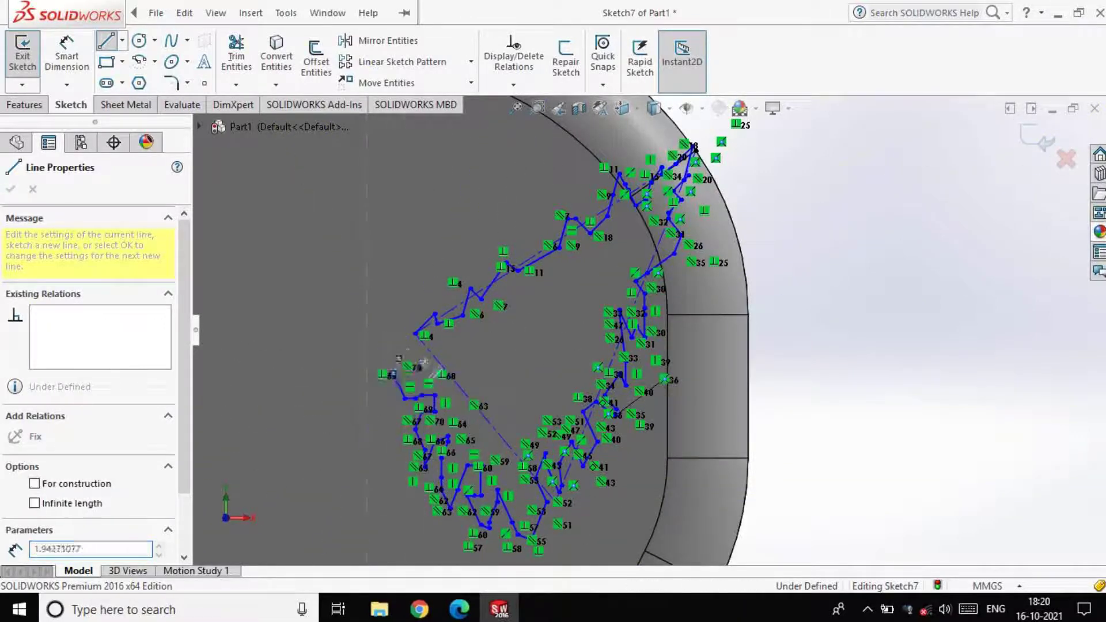
click(415, 358)
click(422, 374)
click(421, 359)
click(410, 354)
click(405, 342)
click(405, 332)
scroll(397, 334, down, 5)
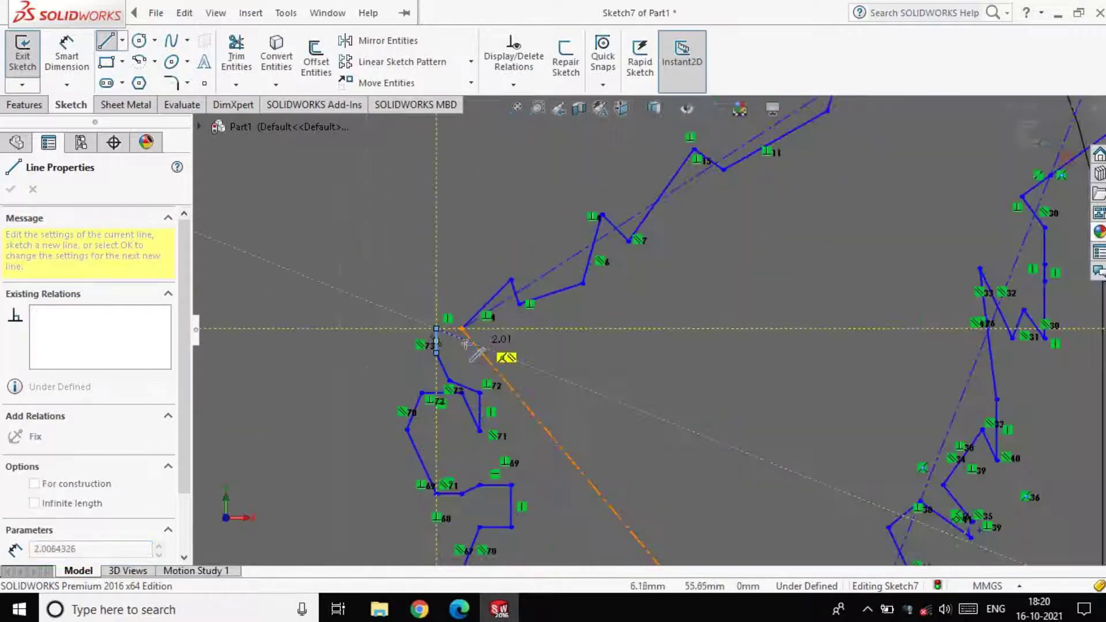
click(461, 328)
key(Escape)
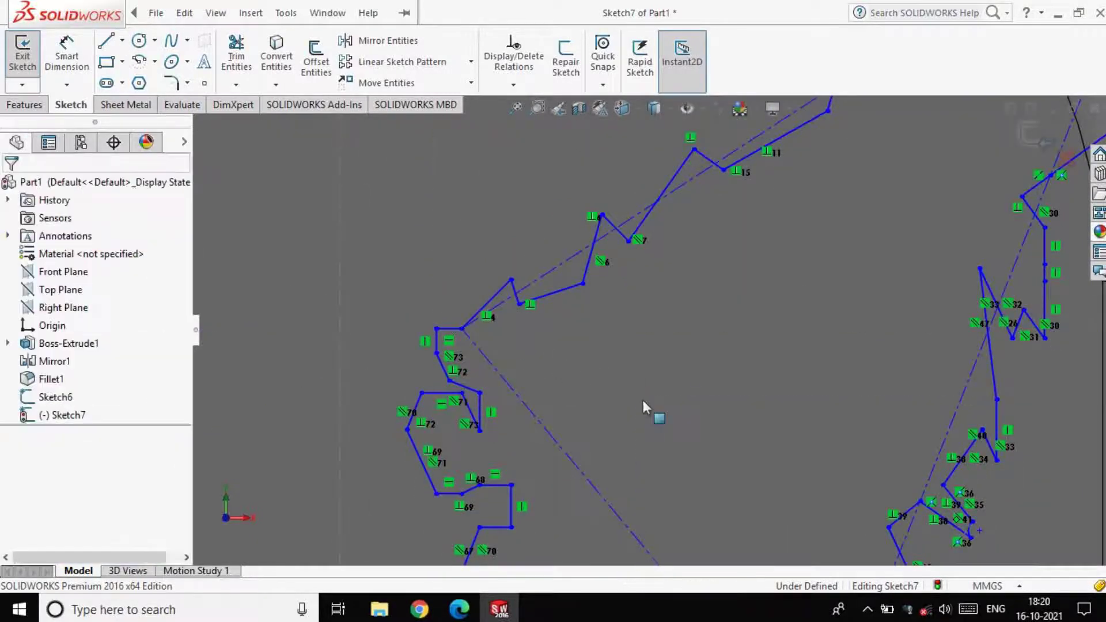
Sketch a closed, pointed tooth-like profile of solid lines along the centreline, starting at the upper inner corner of the lower construction outline.
scroll(665, 399, up, 10)
scroll(623, 539, down, 8)
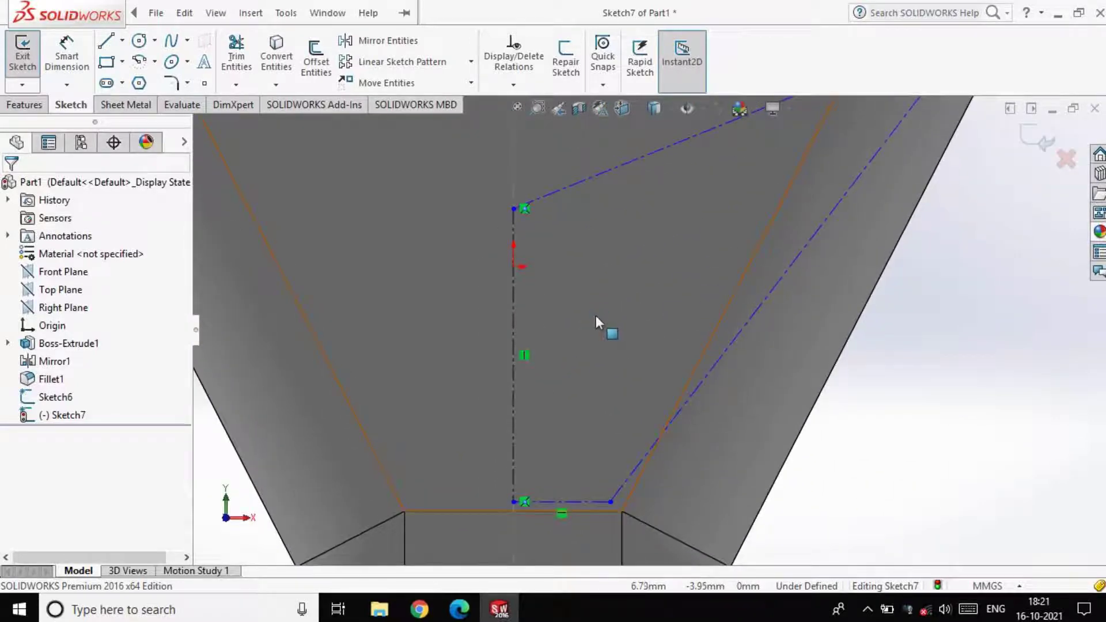
click(107, 45)
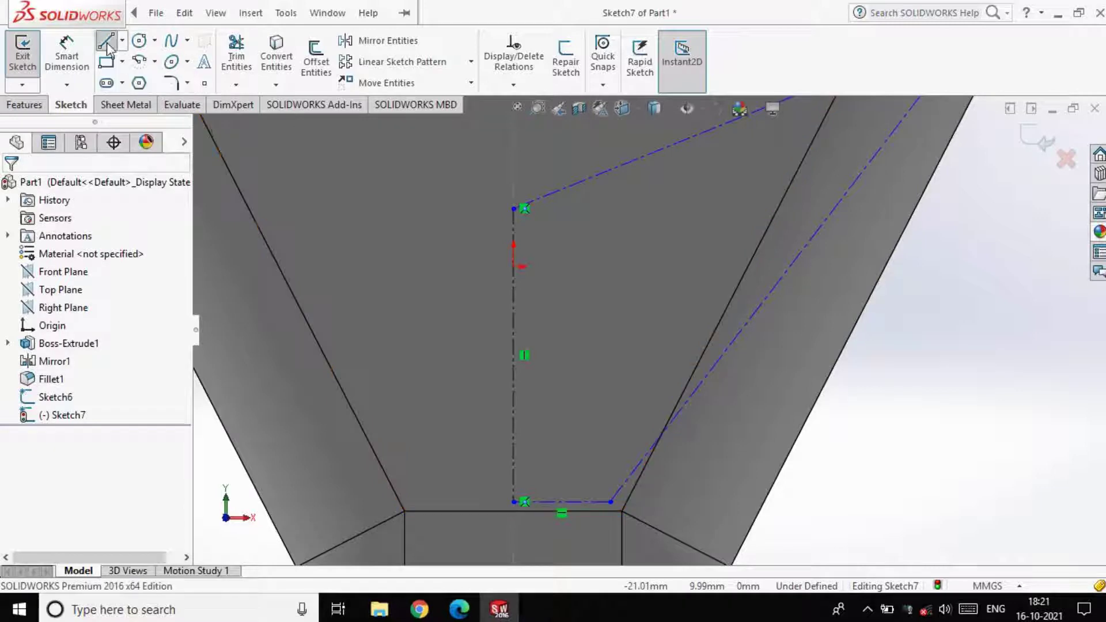
click(514, 209)
click(513, 266)
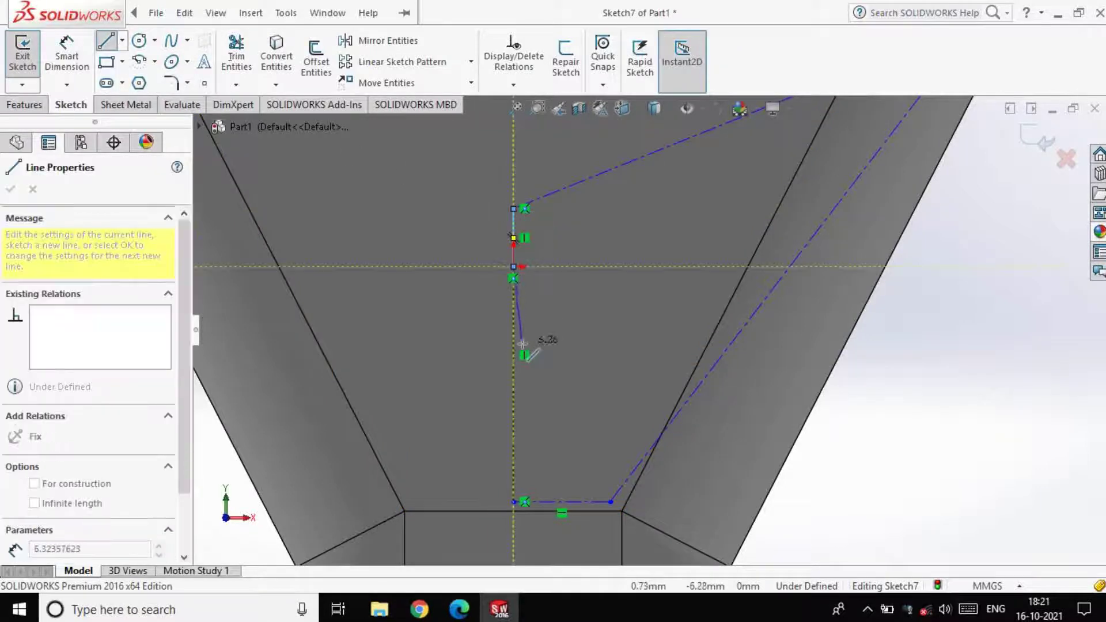
click(524, 387)
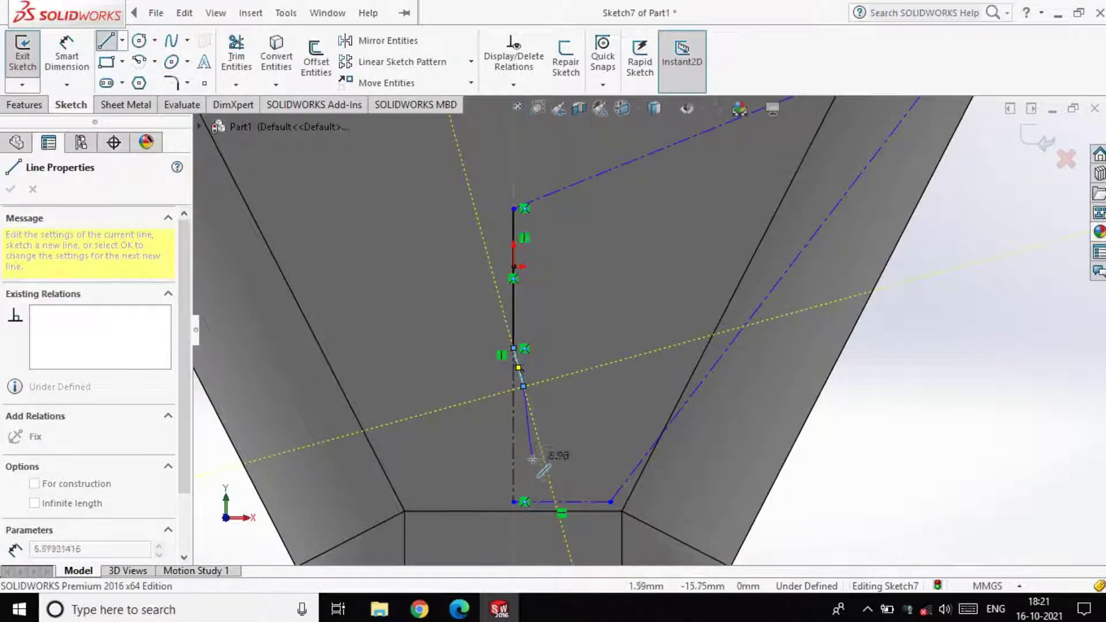
click(554, 356)
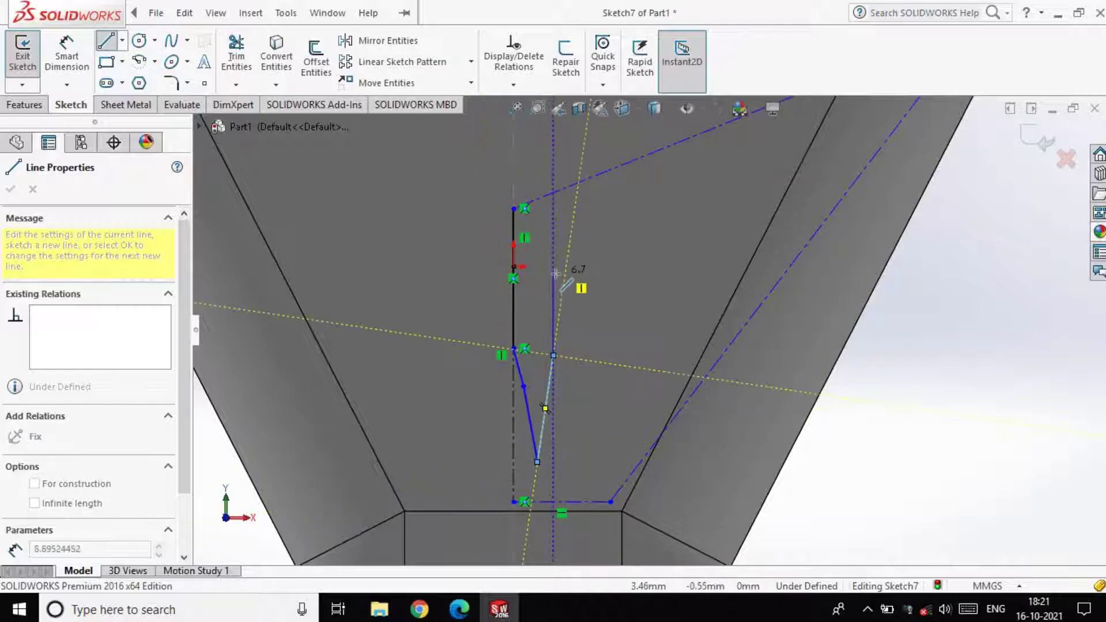
click(563, 267)
click(550, 208)
click(537, 199)
click(514, 208)
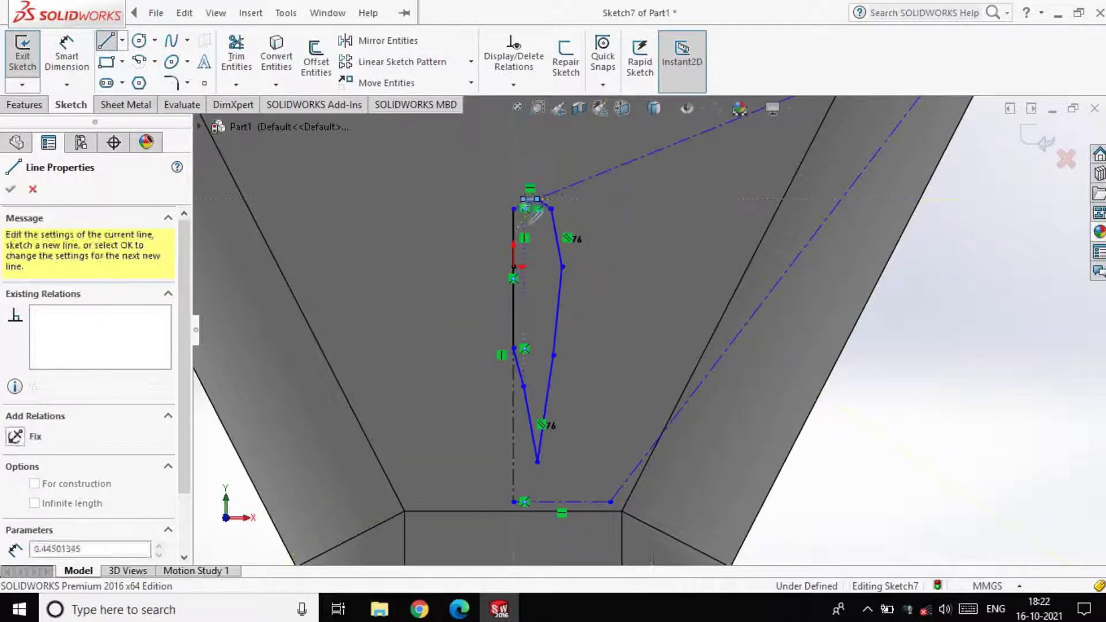
Sketch a second closed, downward-pointing tooth profile beside the first one, starting on the construction outline's slanted upper side.
scroll(687, 165, up, 2)
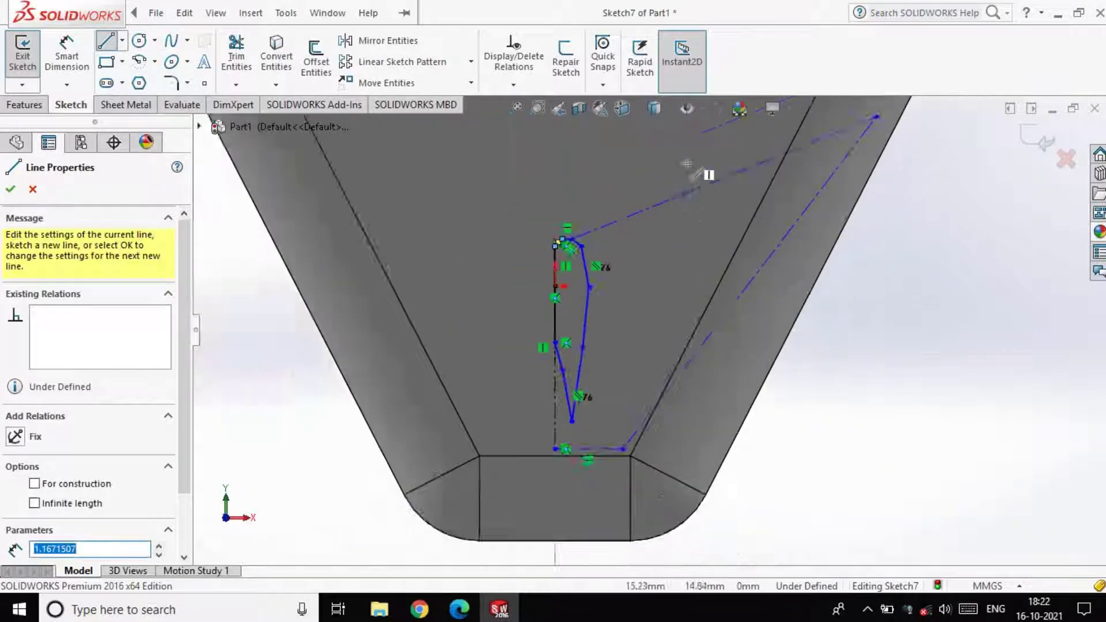
scroll(711, 167, down, 2)
scroll(719, 192, up, 1)
scroll(719, 191, down, 1)
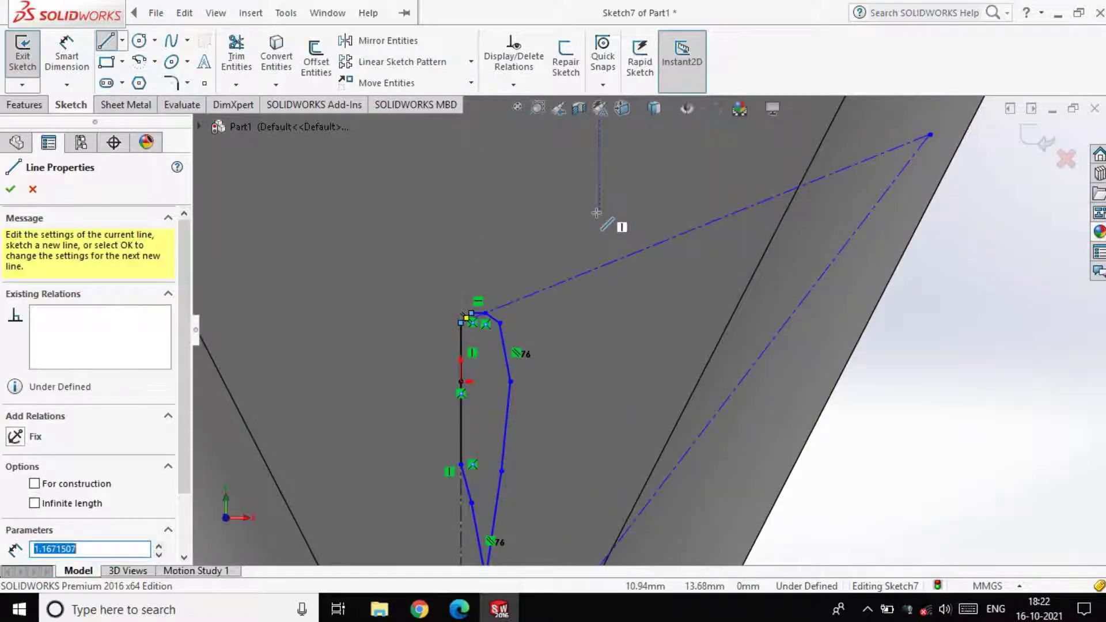
click(108, 43)
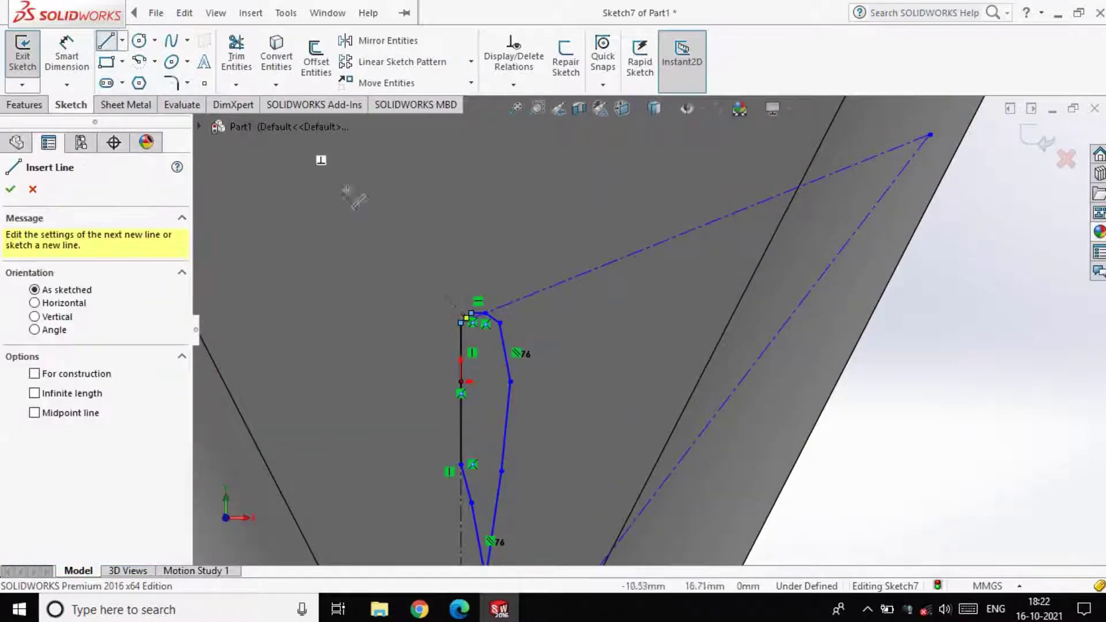
click(526, 297)
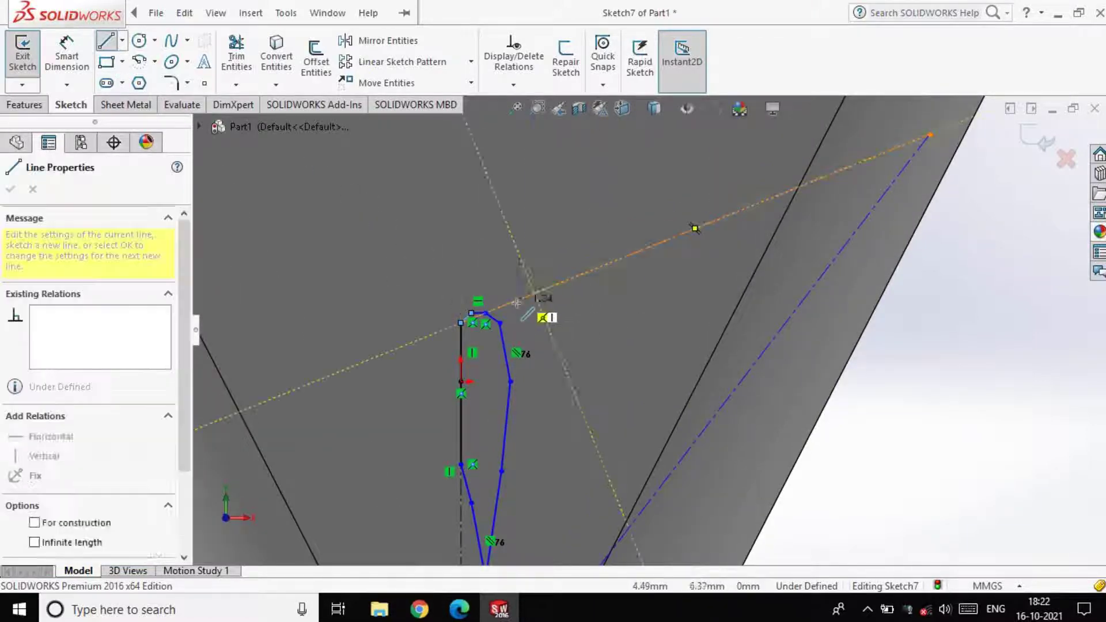
click(519, 381)
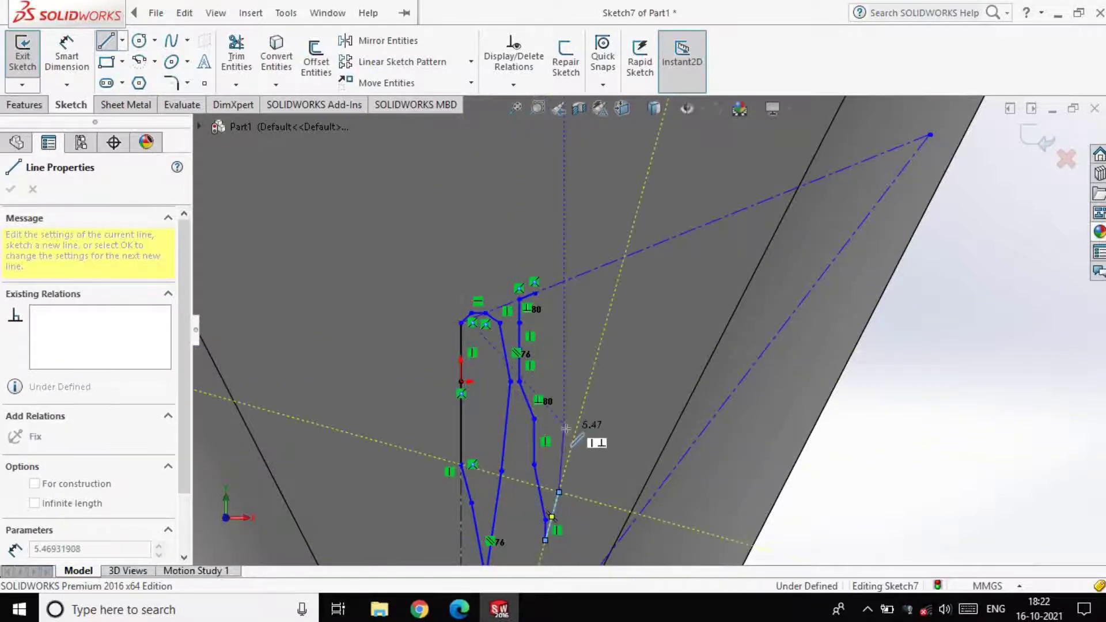
click(569, 357)
click(544, 275)
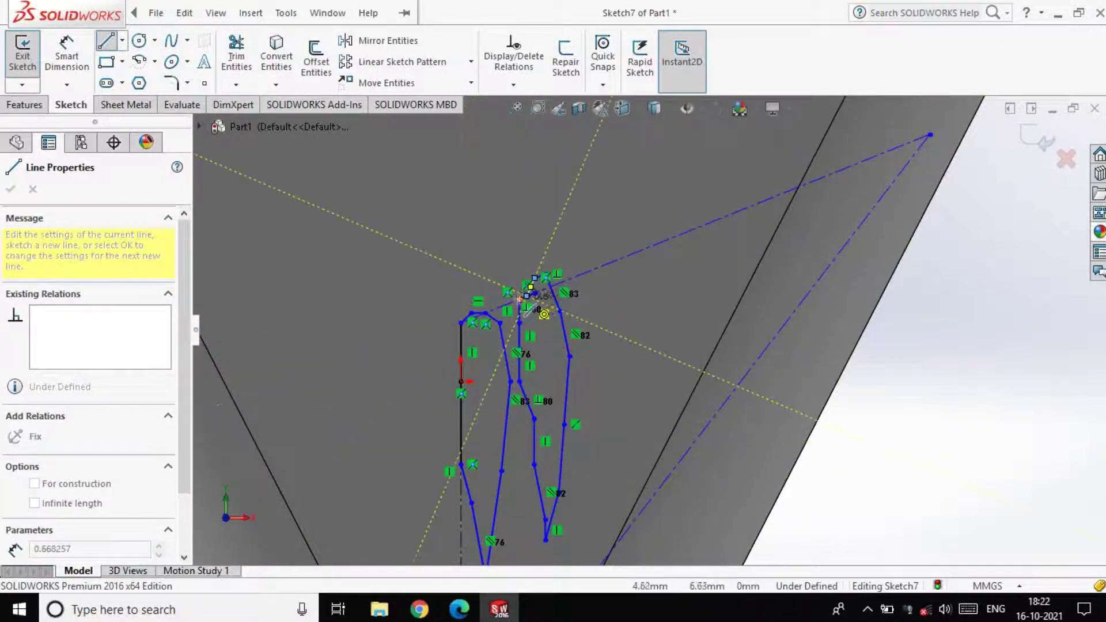
click(522, 297)
Add a third narrow tooth profile outward of the second, starting and ending on the slanted construction line.
scroll(743, 310, up, 3)
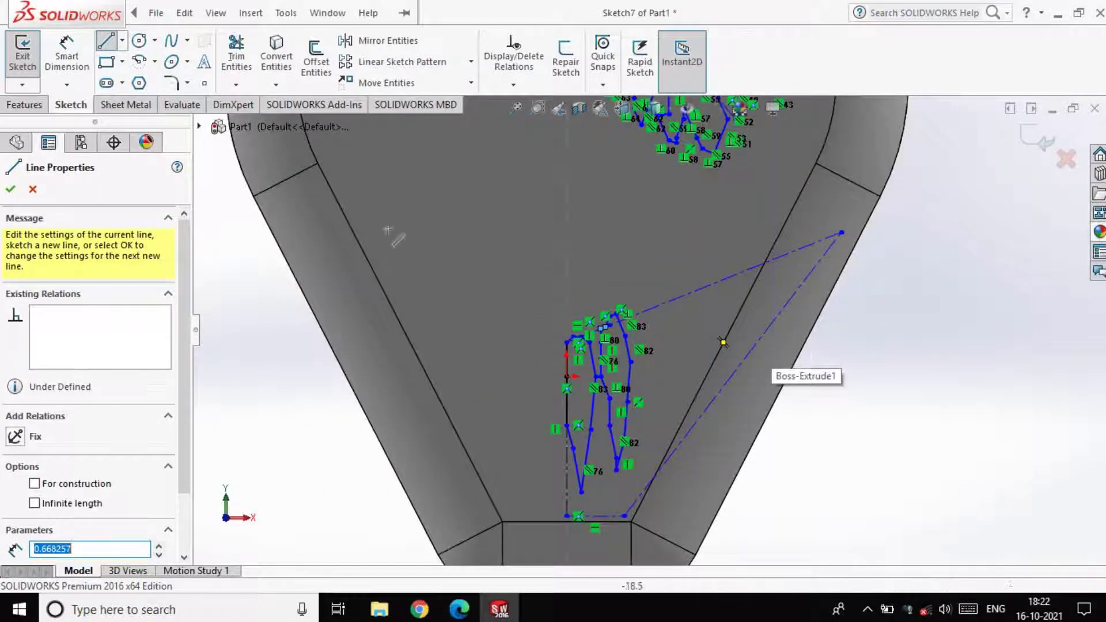
click(641, 312)
click(638, 350)
click(638, 412)
click(653, 448)
click(644, 425)
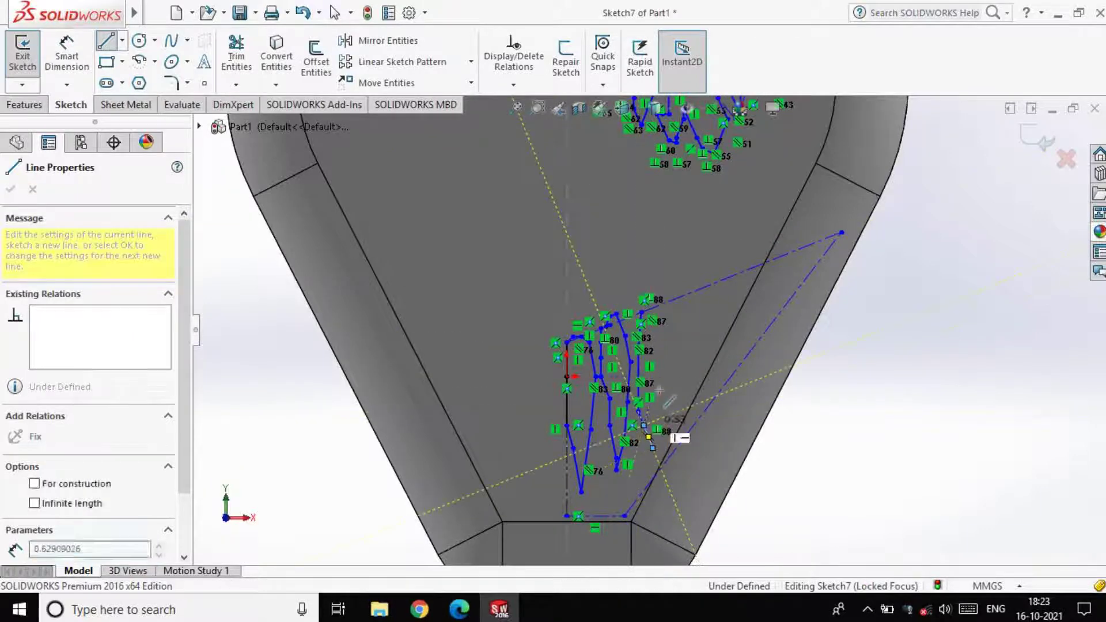
click(661, 362)
click(662, 332)
click(661, 304)
click(652, 302)
click(641, 312)
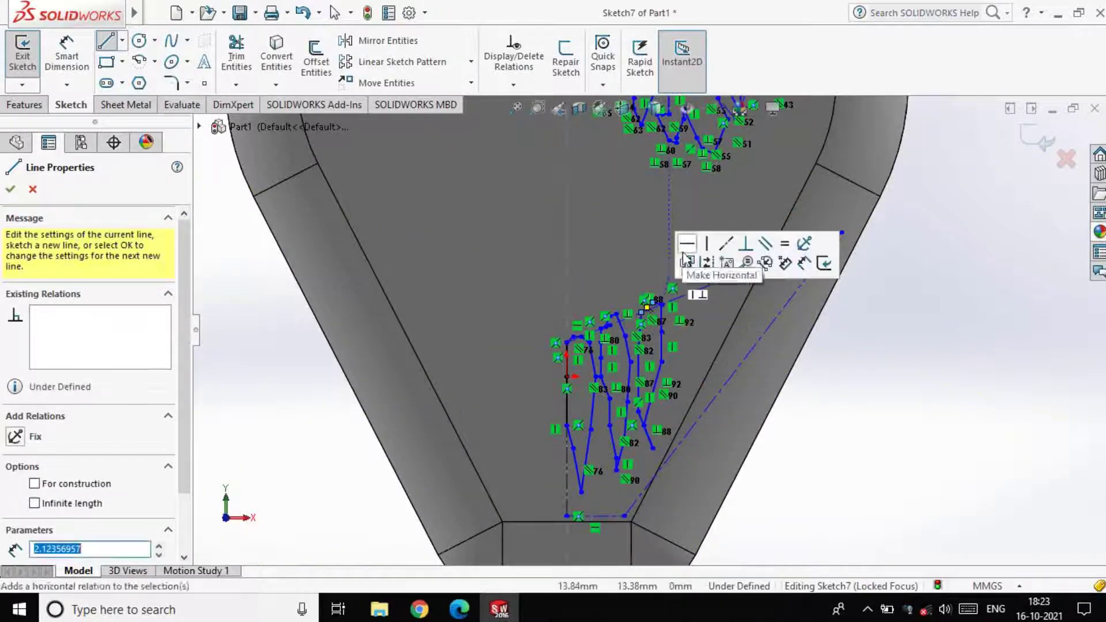
Sketch a fourth long tooth outline next to the third, with a vertical inner side and a top rising above the slanted construction line.
scroll(696, 272, down, 3)
scroll(644, 333, up, 2)
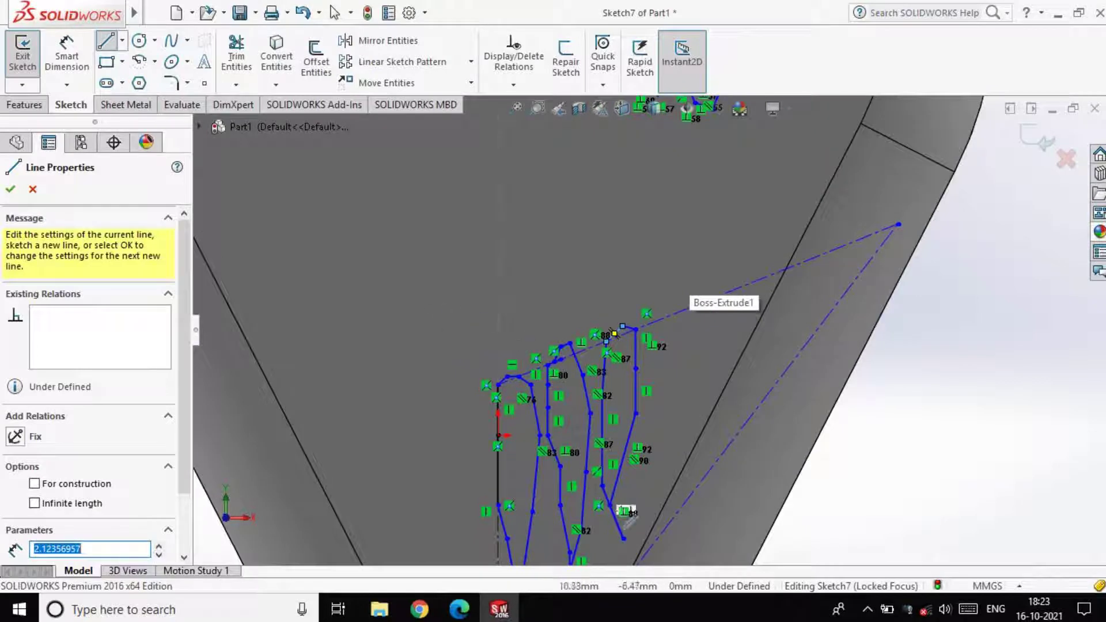
click(646, 326)
double_click(646, 414)
click(646, 459)
click(646, 506)
click(668, 463)
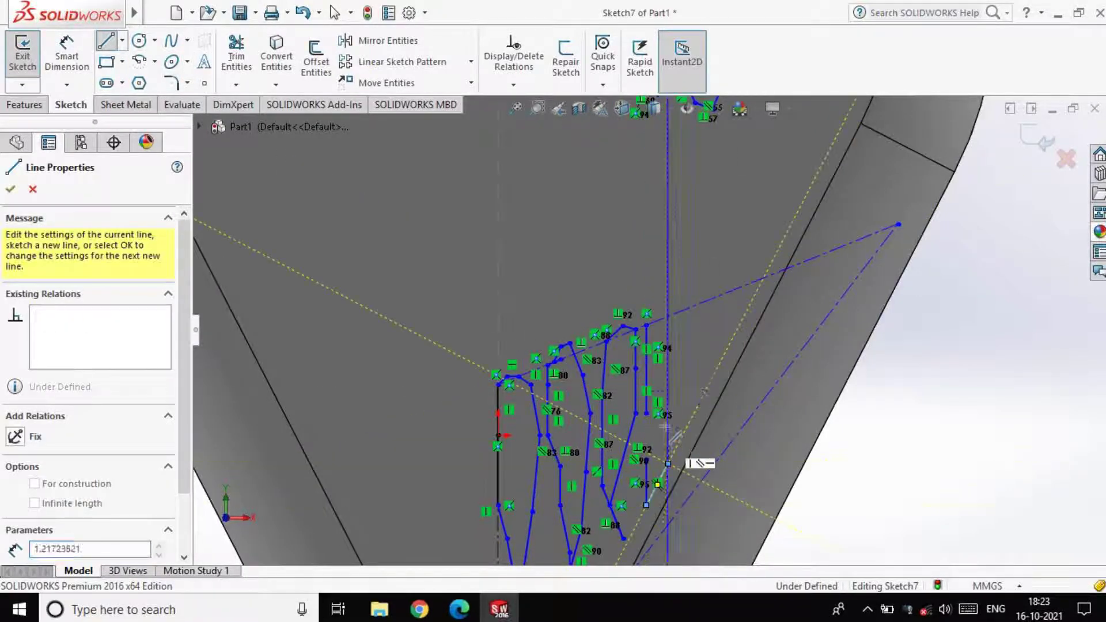
click(681, 375)
click(681, 325)
click(674, 310)
click(652, 298)
click(646, 326)
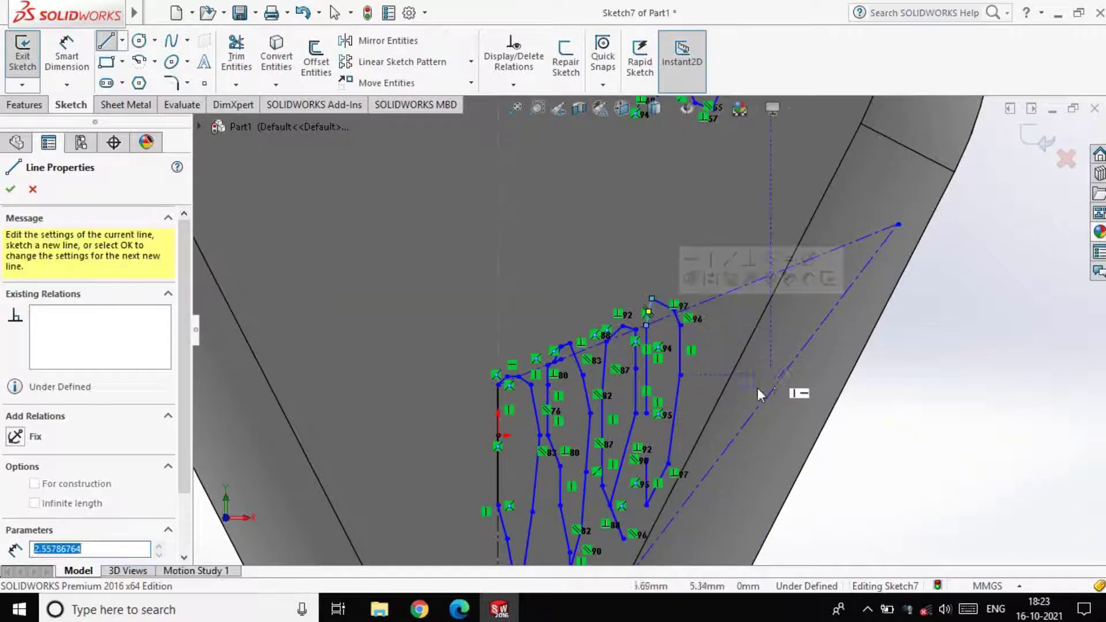
Sketch a fifth closed tooth profile outward of the fourth, peaked above the slanted line and tapering down towards the outer construction side.
scroll(755, 388, up, 1)
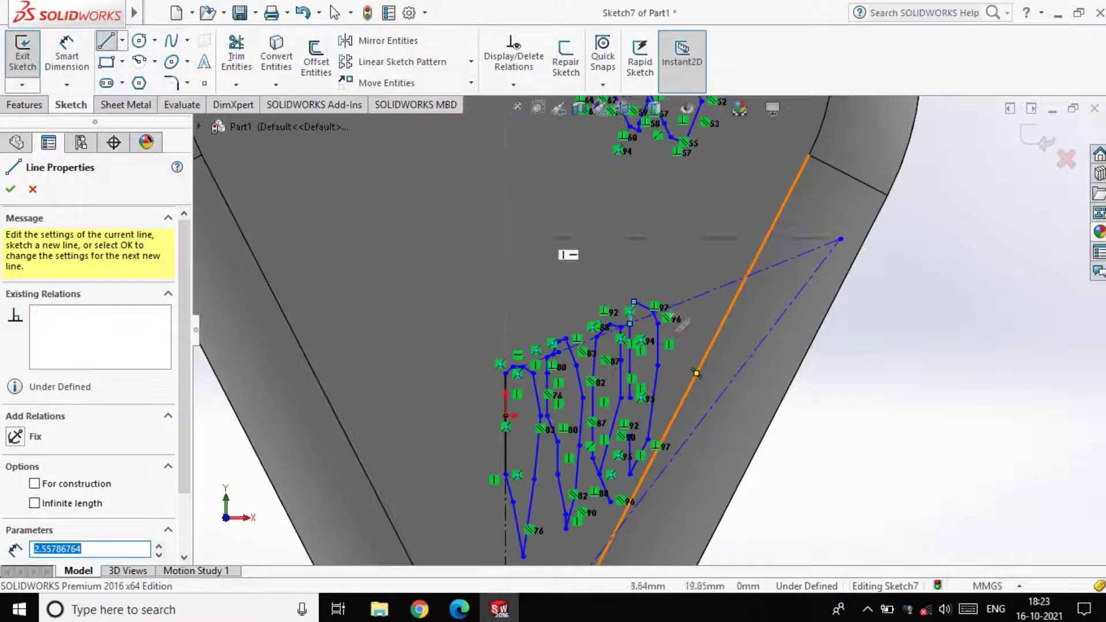
scroll(714, 358, down, 2)
click(646, 305)
click(658, 280)
click(669, 276)
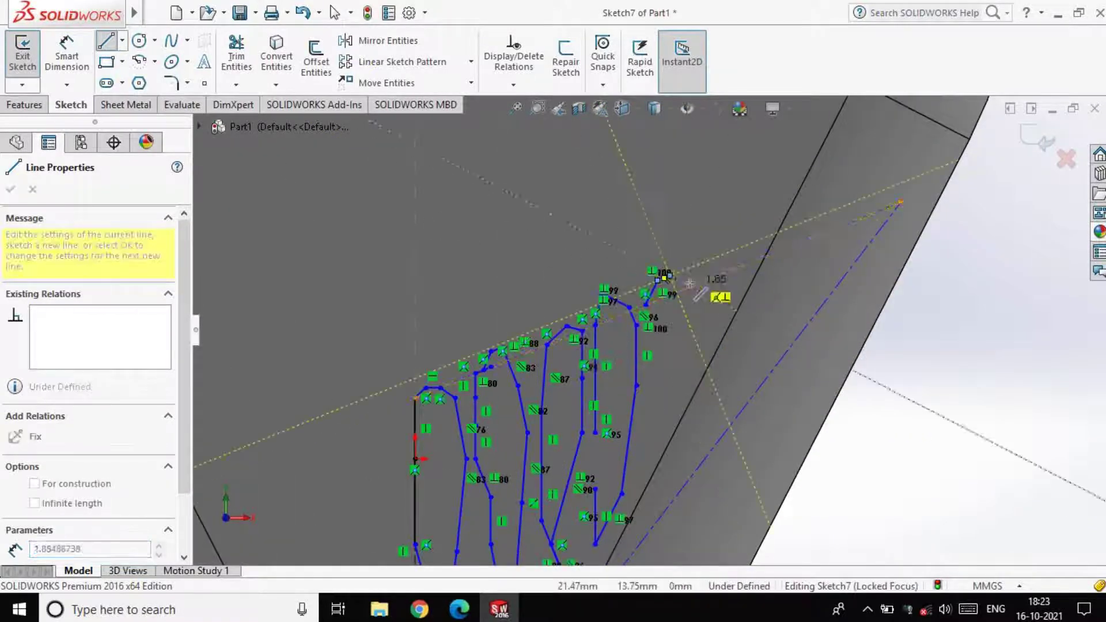
click(691, 286)
click(691, 316)
click(701, 365)
click(681, 420)
click(667, 493)
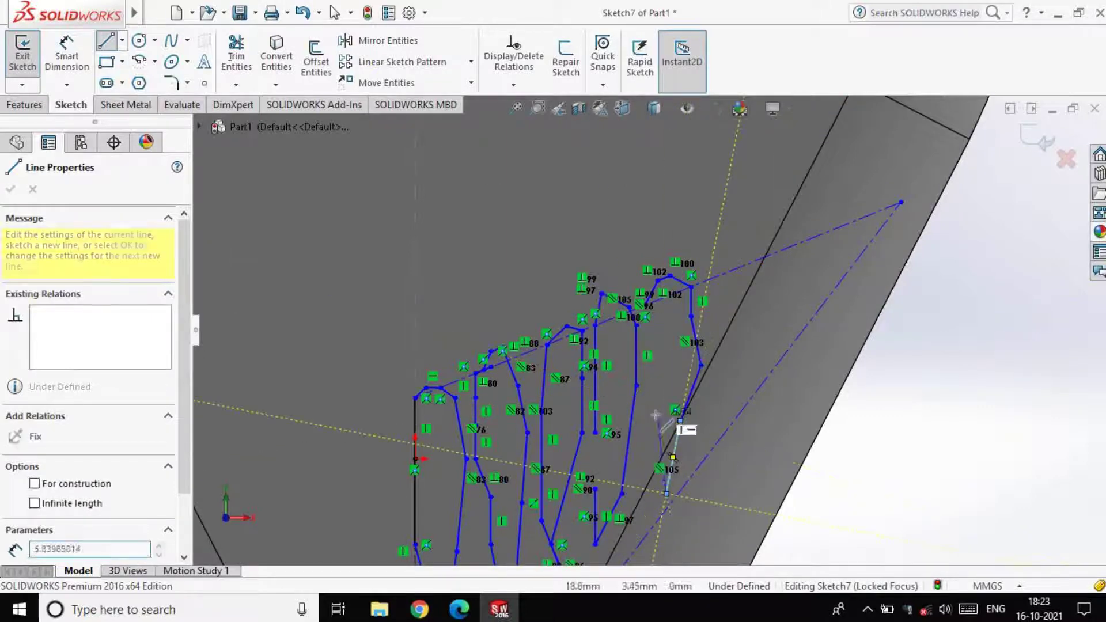
click(650, 415)
click(650, 341)
scroll(650, 299, down, 2)
click(642, 309)
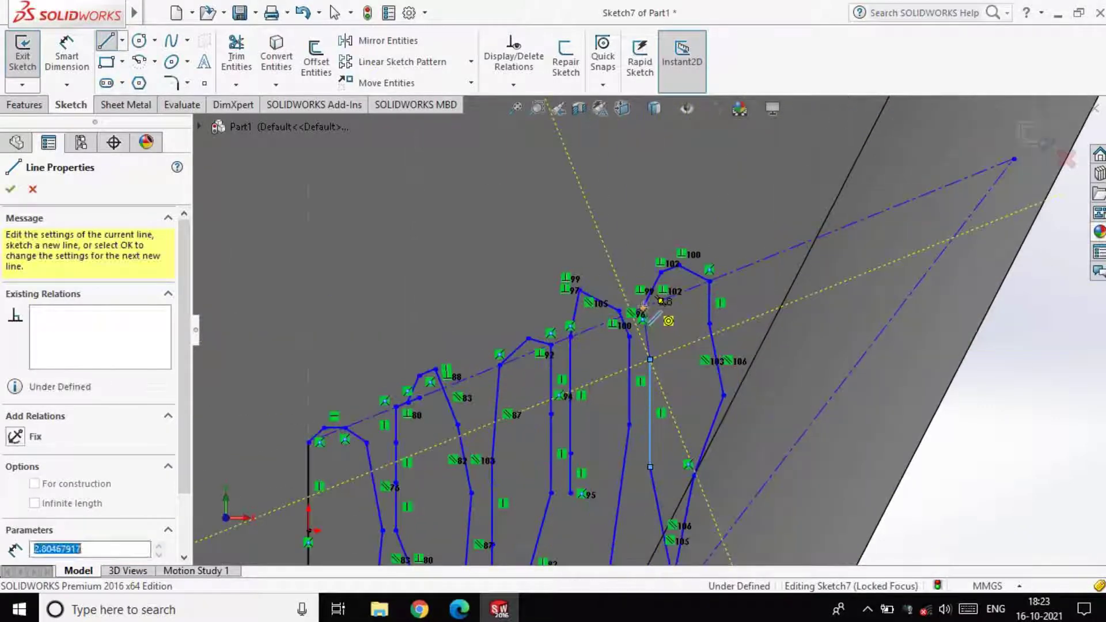
Sketch a sixth tooth profile with a nearly flat top where the slanted construction line crosses the front face's edge.
click(724, 276)
click(724, 246)
click(751, 242)
click(780, 242)
click(795, 279)
click(795, 308)
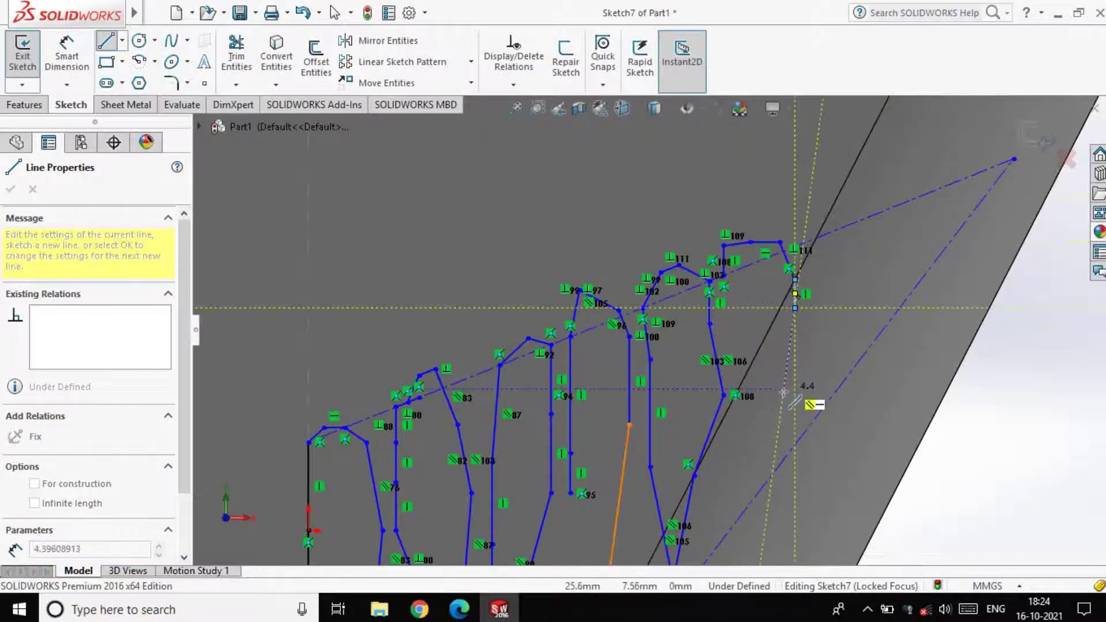
click(783, 390)
click(775, 453)
click(724, 292)
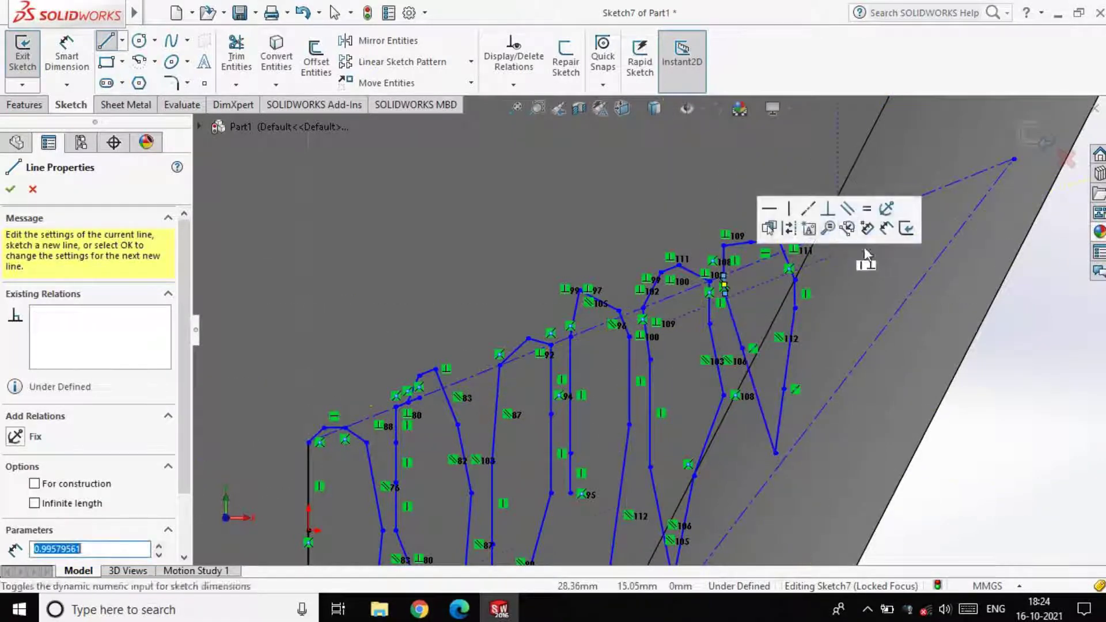
Sketch a seventh, shorter closed tooth profile just beyond the front face's edge, pointing down towards the outer construction side.
click(806, 242)
click(805, 220)
click(831, 210)
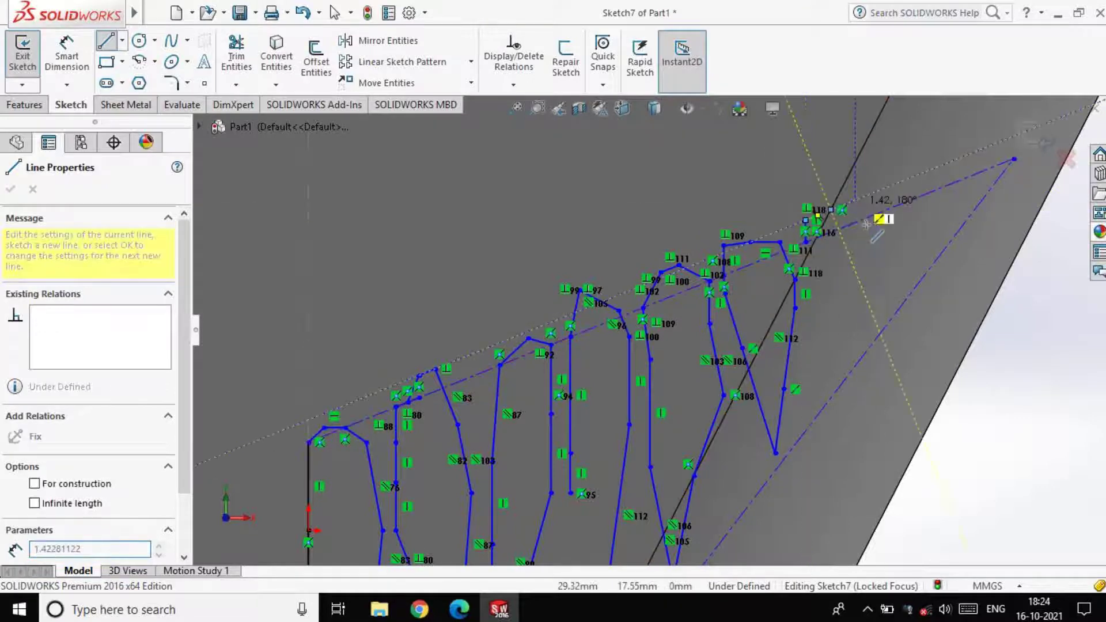
click(855, 200)
click(867, 228)
click(866, 276)
click(845, 351)
click(825, 300)
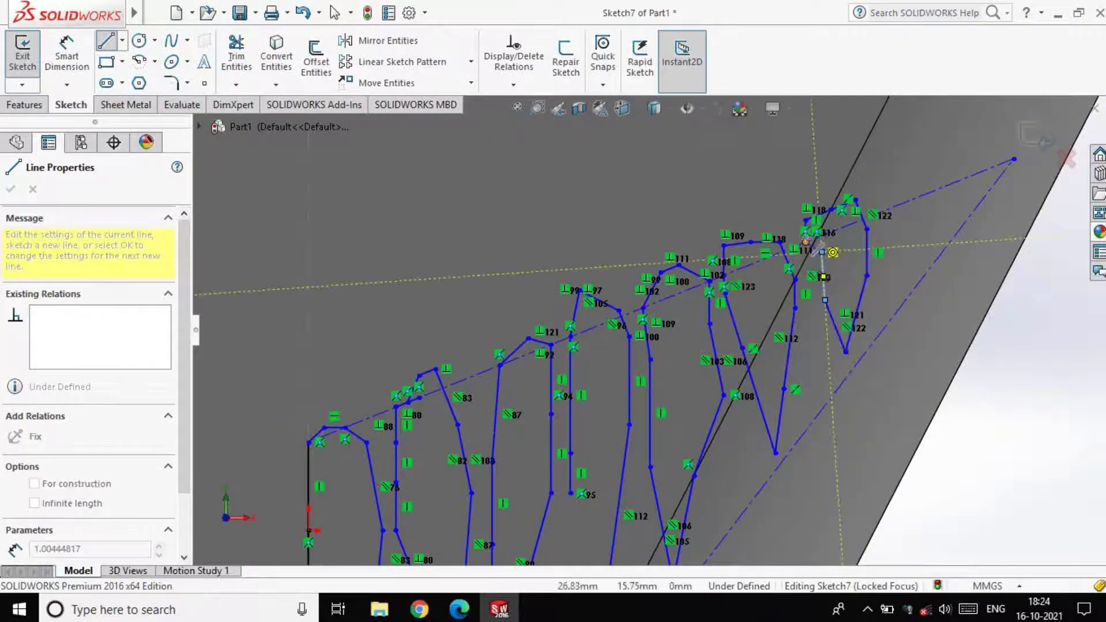
click(806, 242)
Add an eighth small tooth profile on the slanted construction line, with its lower tip close to the outer construction side.
click(875, 214)
click(875, 188)
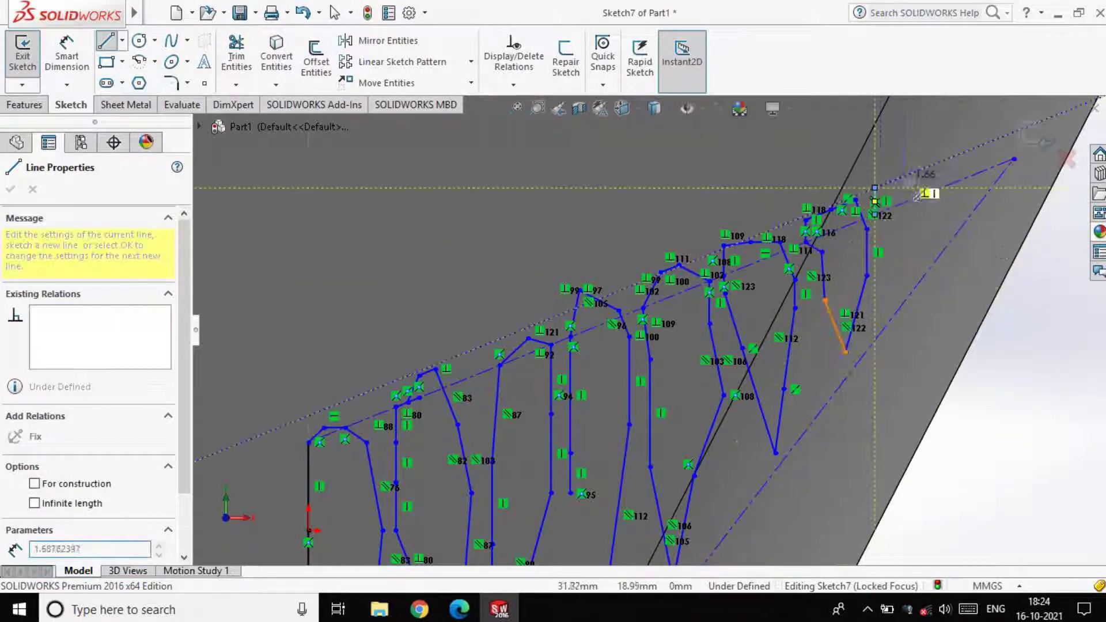
click(904, 177)
click(921, 195)
click(903, 278)
click(875, 214)
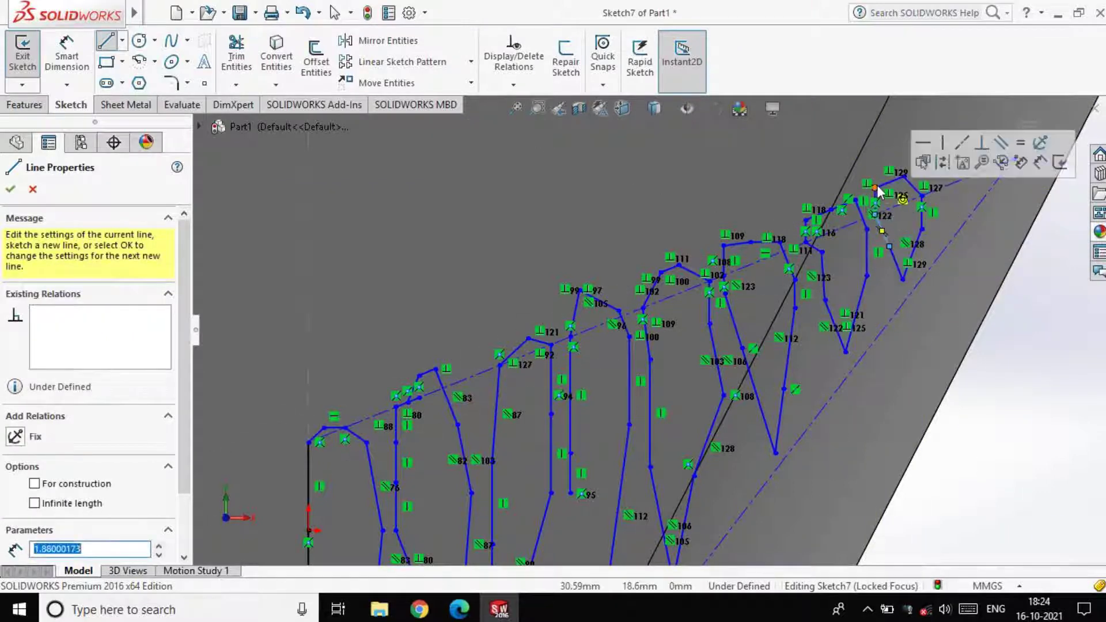
Sketch a ninth small tooth profile with its lower tip on the outer construction side, joining it to the eighth tooth's side.
click(930, 181)
click(930, 159)
click(962, 157)
click(970, 177)
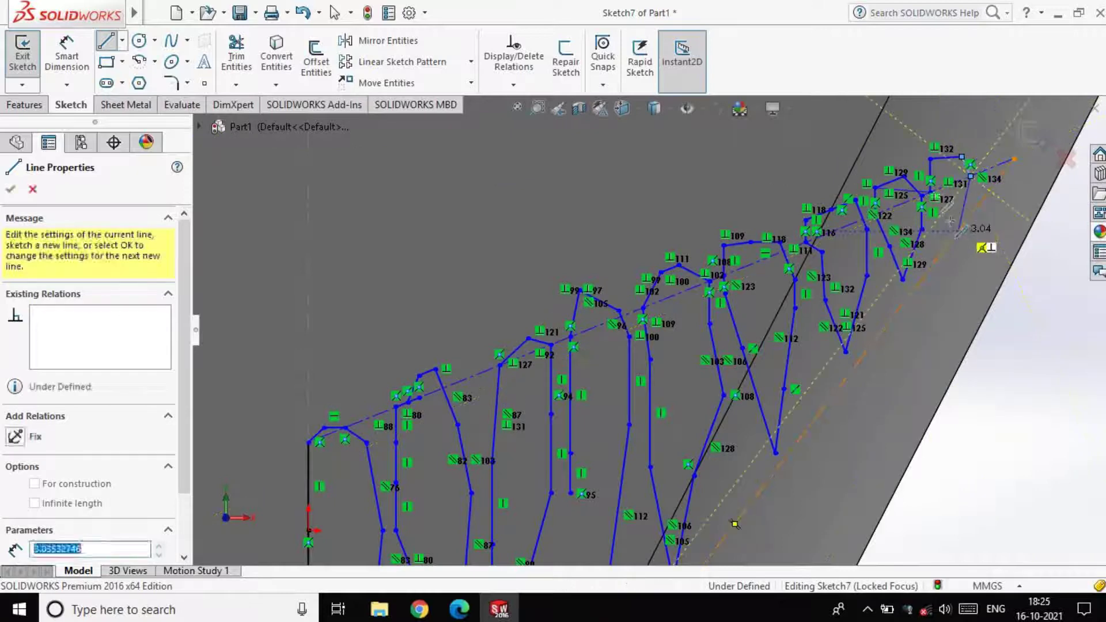
click(958, 232)
click(930, 193)
Close the row with a tiny pointed tooth profile at the outermost corner of the construction outline.
click(986, 169)
click(986, 157)
click(1002, 148)
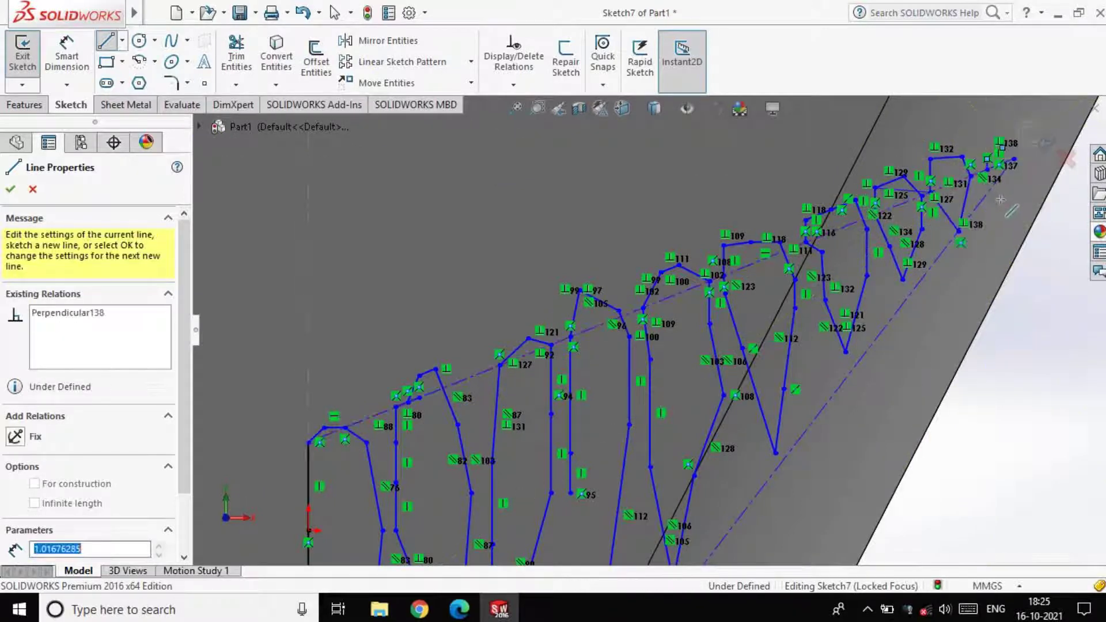
click(1003, 174)
click(1003, 203)
scroll(987, 172, down, 6)
click(789, 261)
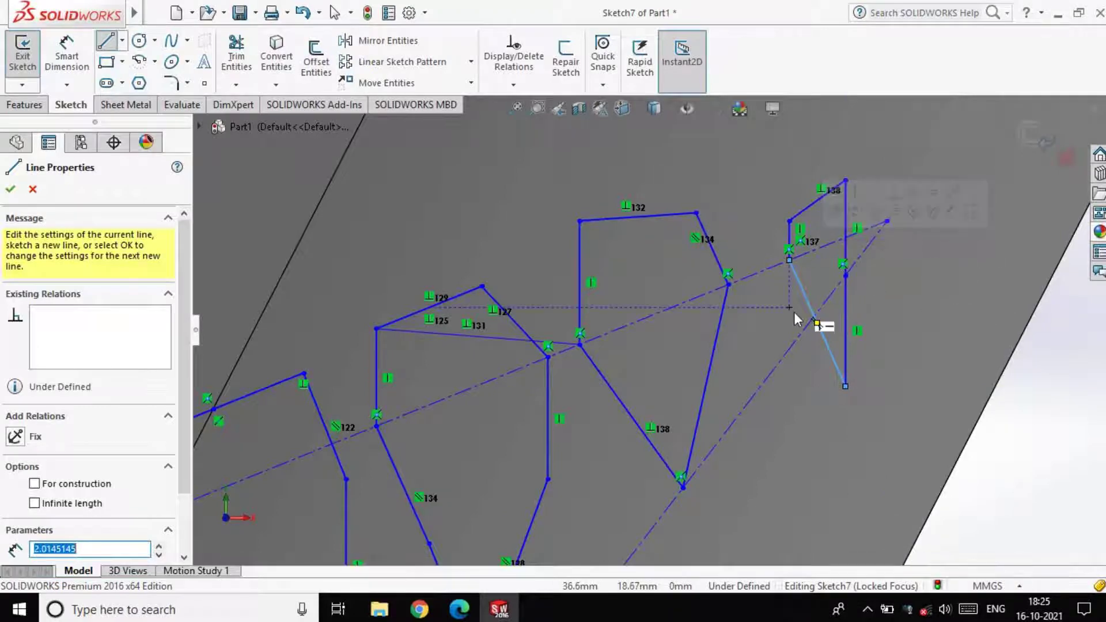
Sketch the first closed lower tooth profile at the base of the centerline, rising along it and resting on the bottom construction line.
scroll(651, 331, up, 6)
scroll(647, 407, up, 5)
scroll(556, 481, down, 2)
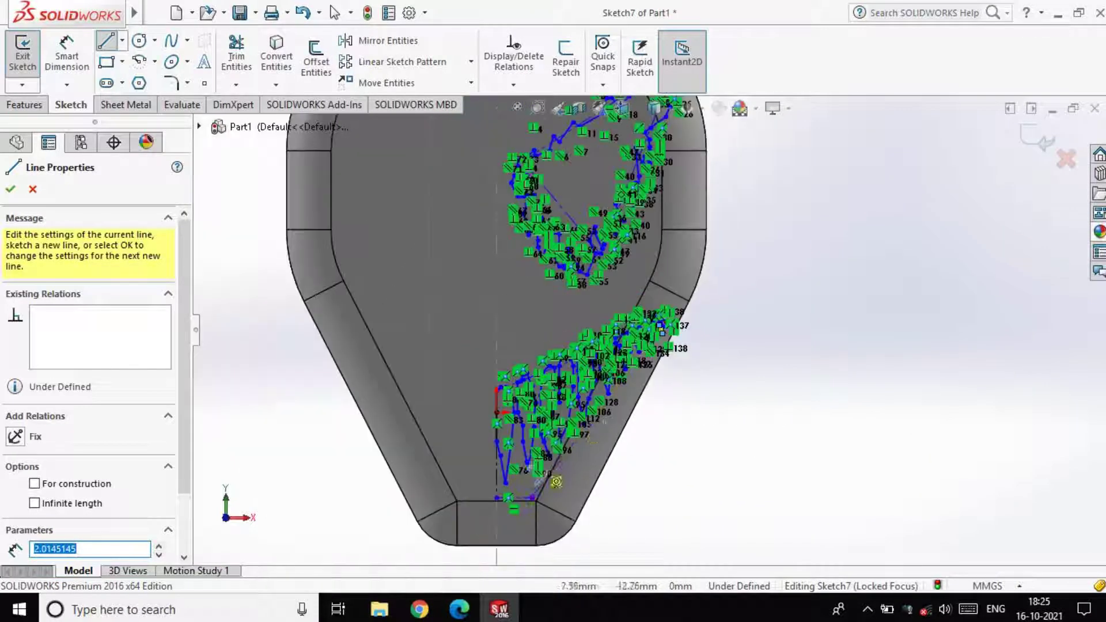
scroll(521, 477, down, 4)
scroll(548, 443, down, 3)
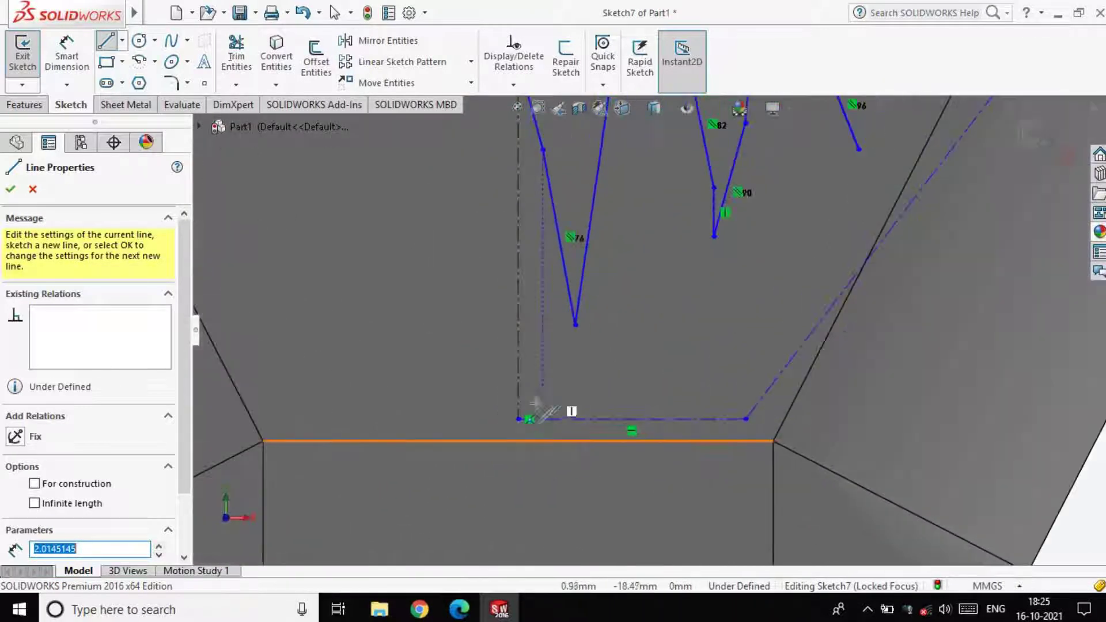
scroll(550, 314, up, 1)
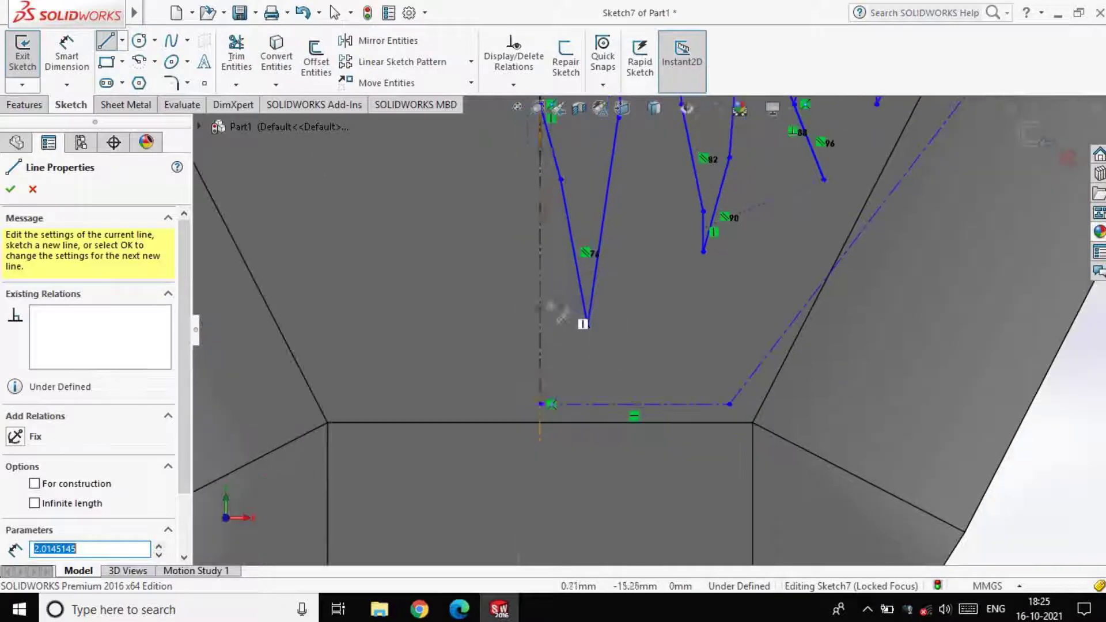
click(548, 404)
click(539, 142)
click(582, 353)
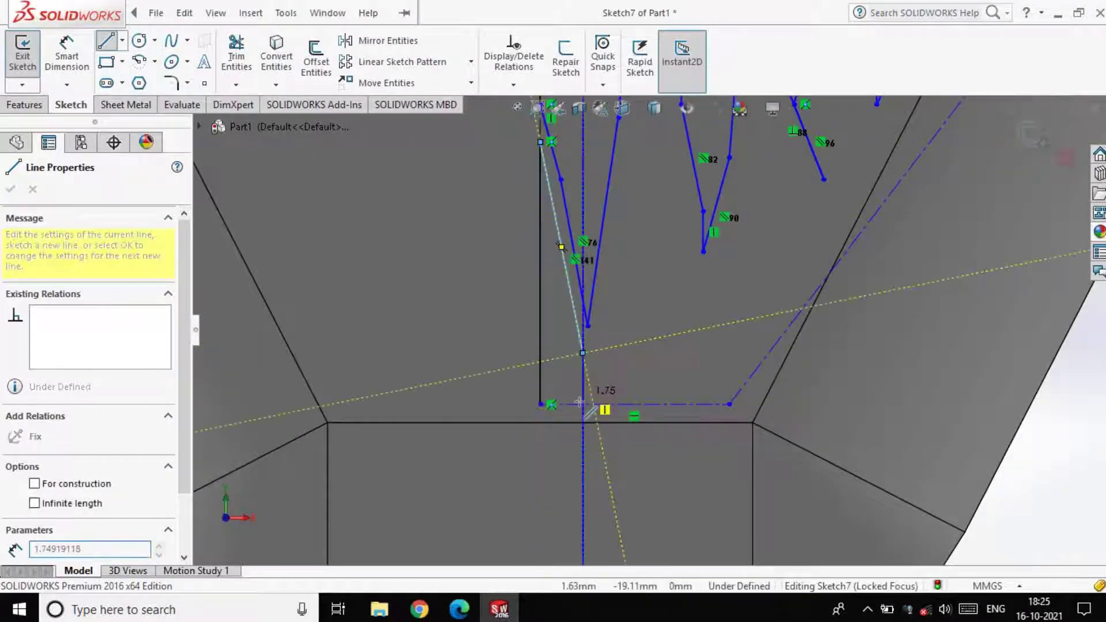
click(583, 404)
click(541, 403)
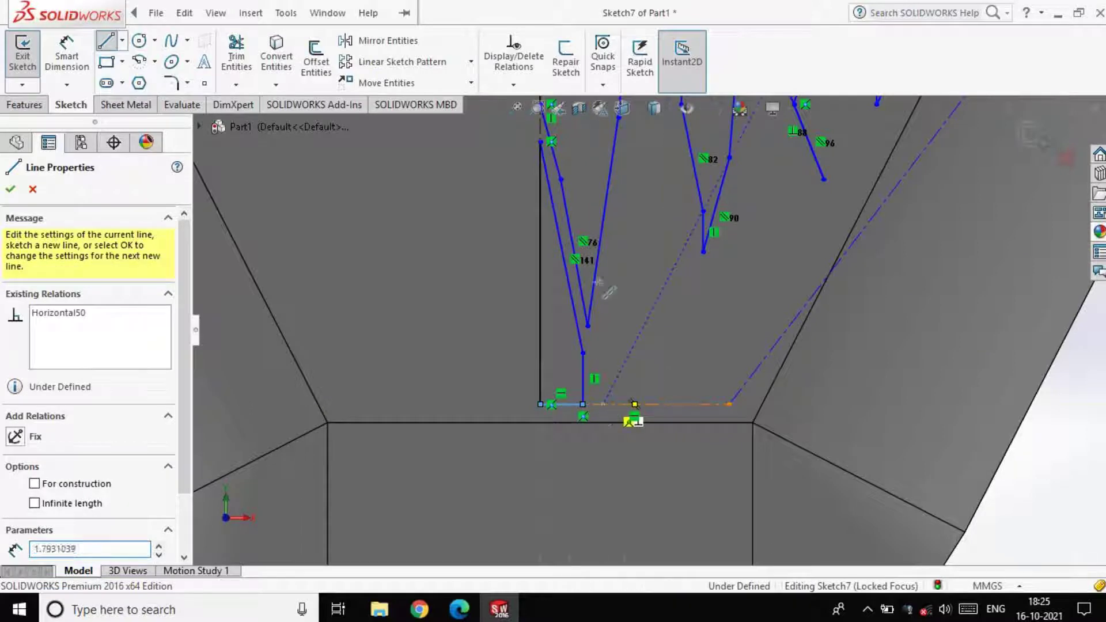
Sketch a second closed lower tooth on the bottom construction line, with its point rising between the first two upper teeth.
click(603, 404)
scroll(665, 196, up, 3)
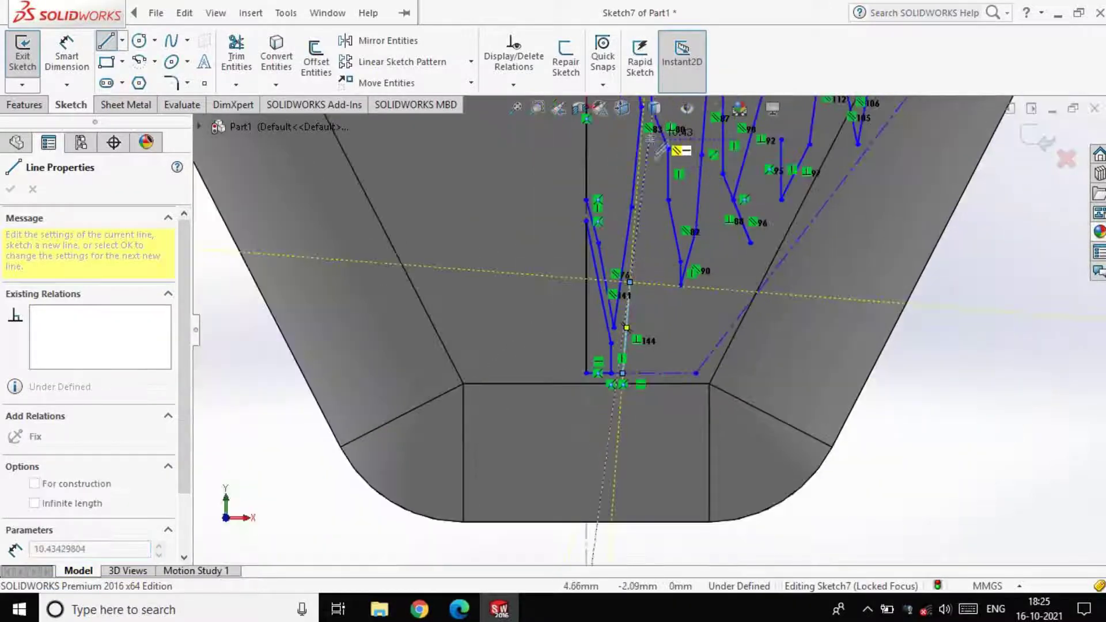
click(650, 139)
click(669, 285)
click(657, 374)
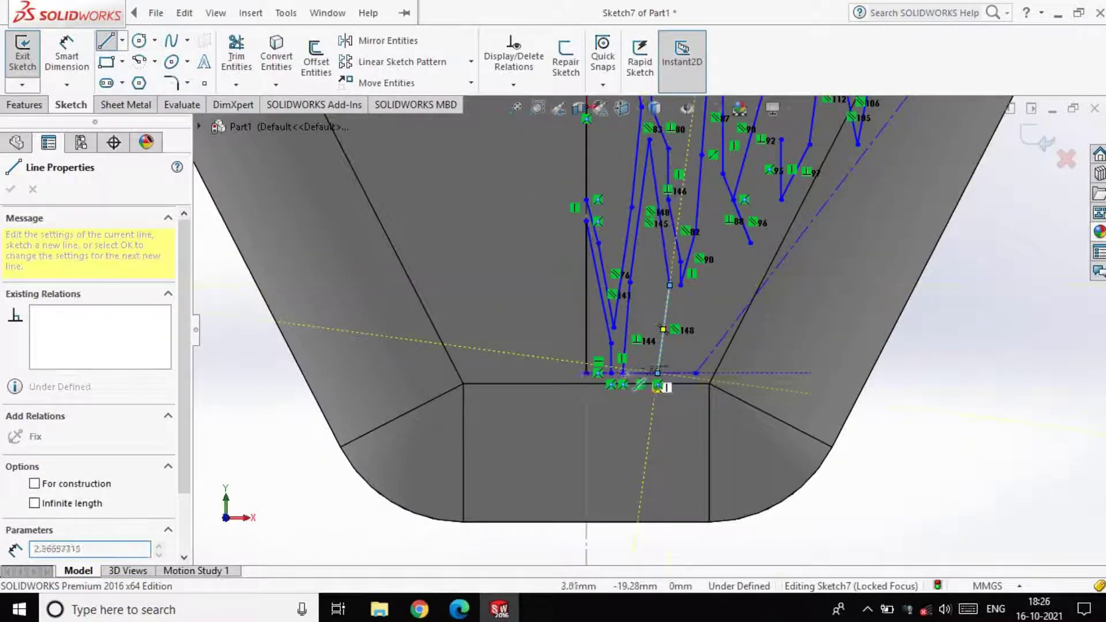
click(680, 374)
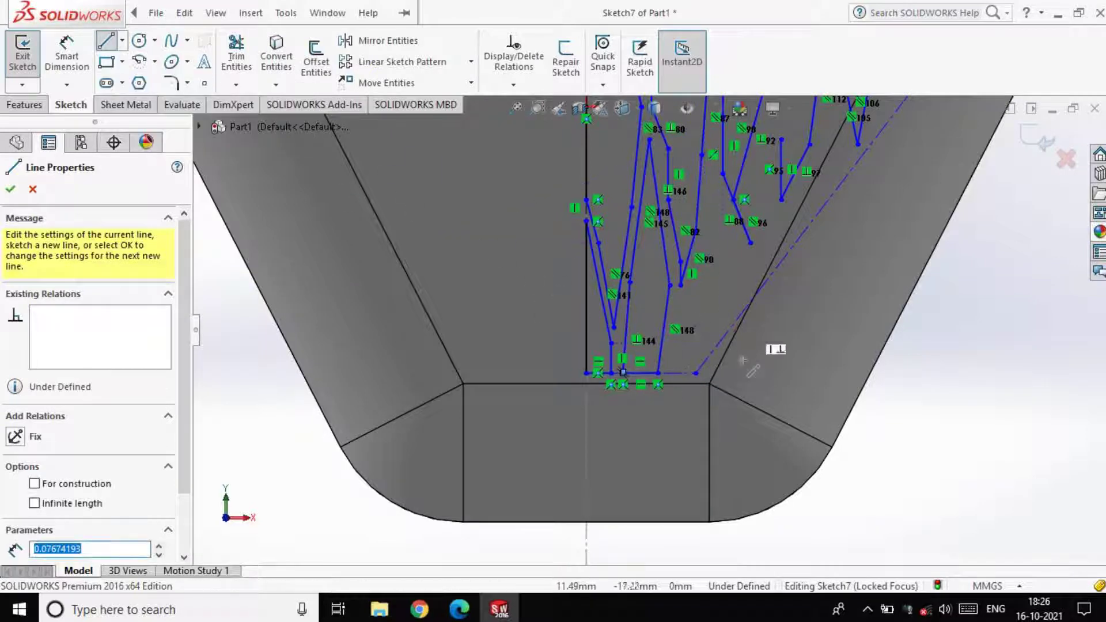
Sketch a third closed lower tooth pointing up between the second and third upper teeth, its base around the bottom construction corner.
click(674, 373)
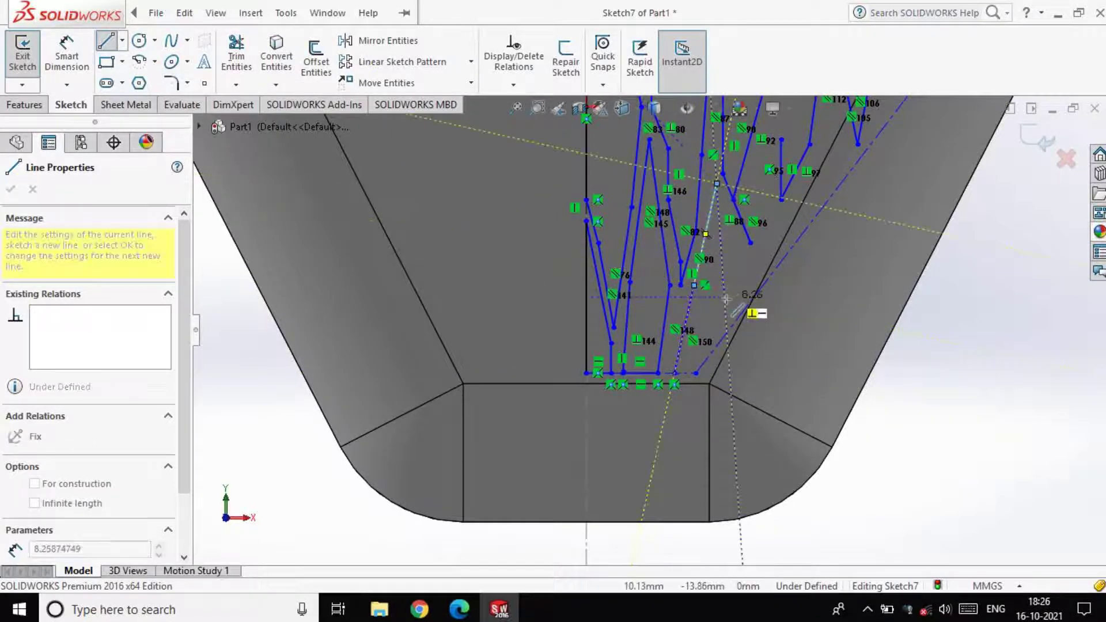
click(724, 297)
click(718, 366)
click(700, 383)
click(684, 384)
click(675, 374)
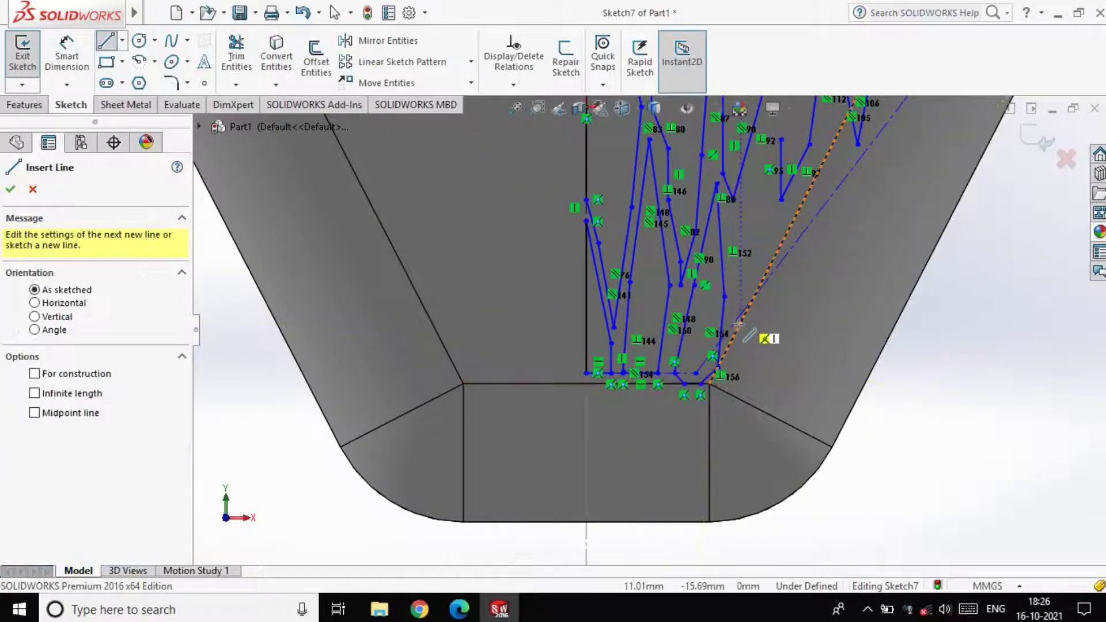
Sketch a fourth closed lower tooth starting on the slanted outer construction side and pointing up between the third and fourth upper teeth.
click(738, 318)
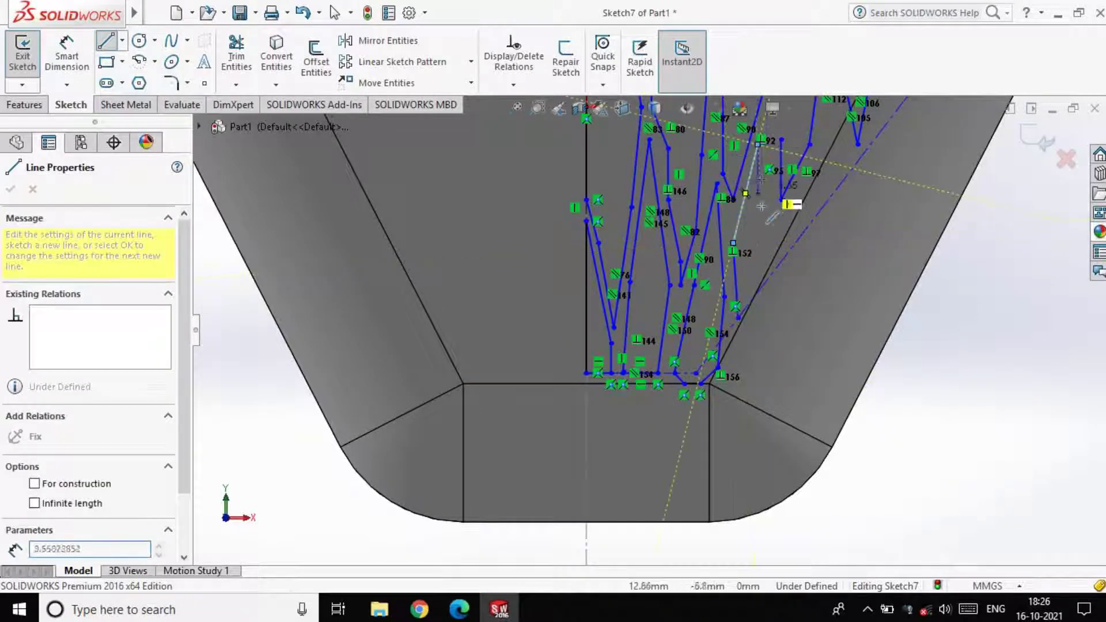
click(764, 231)
click(764, 280)
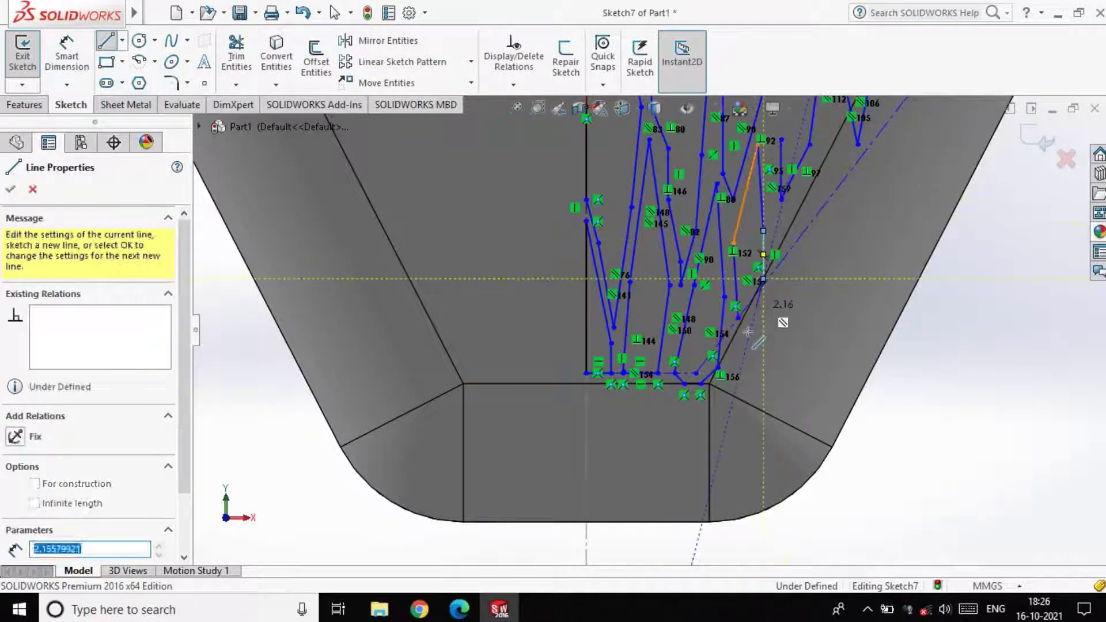
click(756, 307)
click(752, 327)
click(738, 317)
Bridge the gap in the vertical side of the fourth upper tooth with a line.
scroll(810, 192, down, 5)
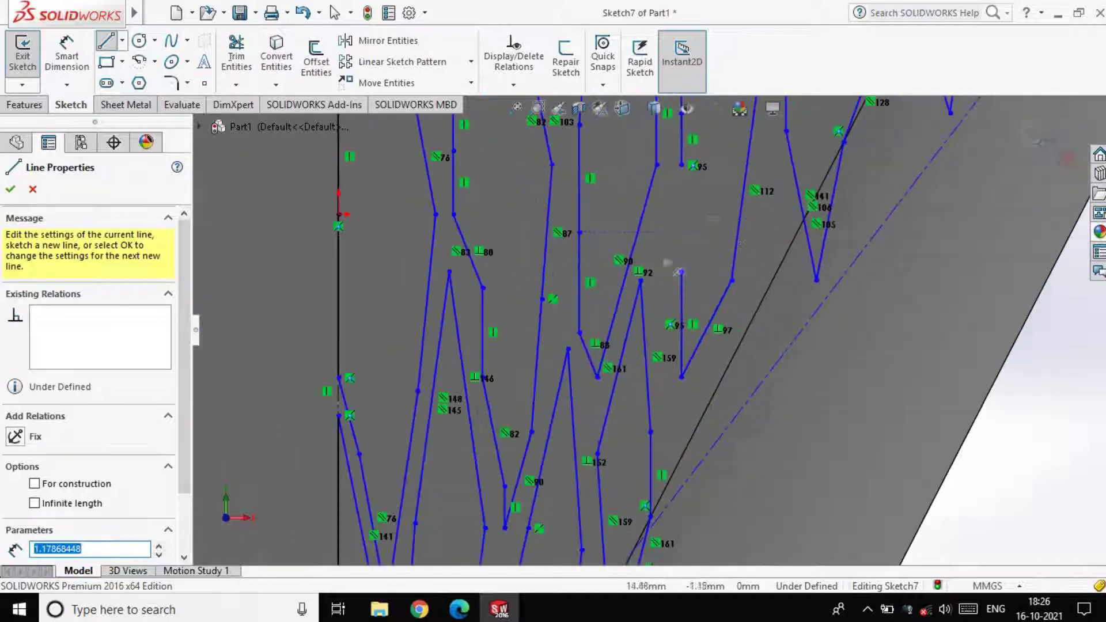
click(680, 325)
click(681, 166)
Sketch a fifth closed lower tooth across the outer construction side, pointing up between the fourth and fifth upper teeth.
scroll(734, 379, up, 1)
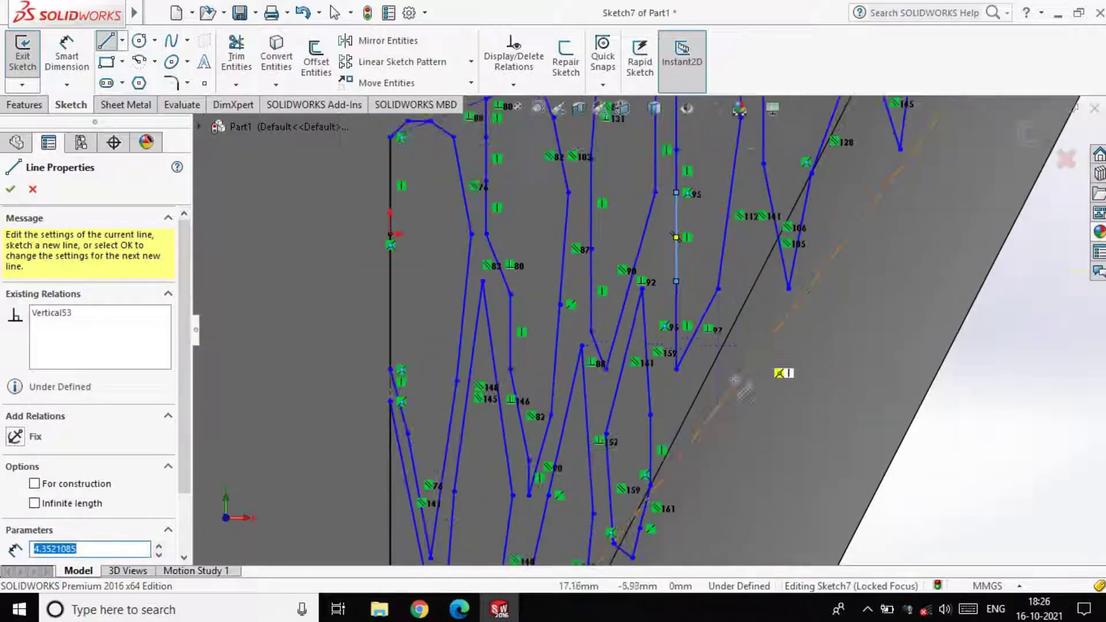
click(717, 331)
click(753, 149)
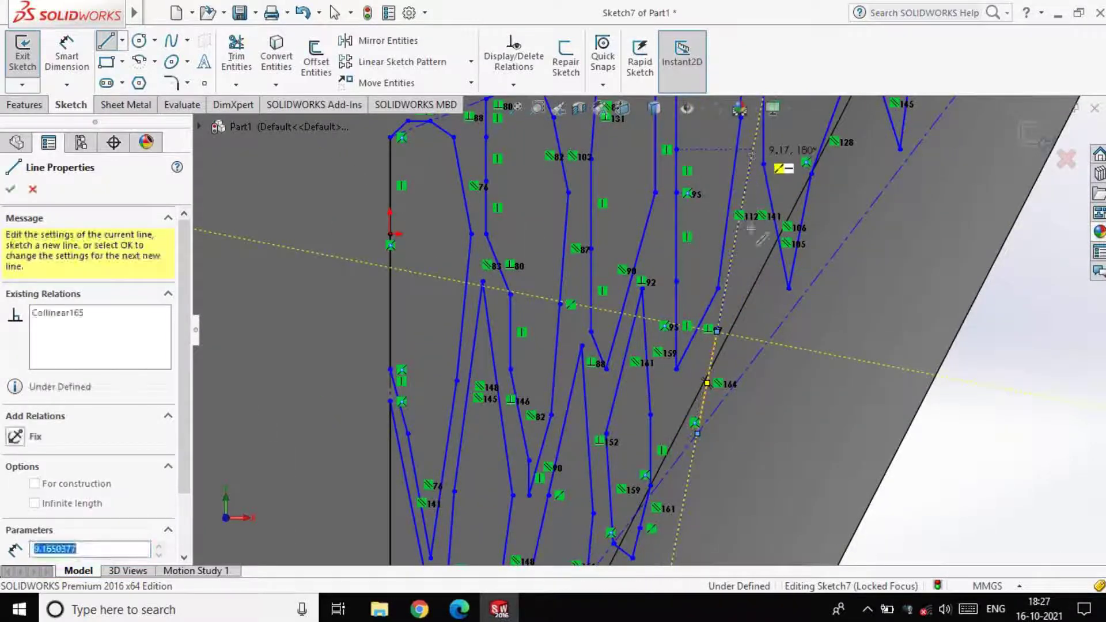
click(762, 294)
click(748, 367)
click(730, 434)
click(717, 458)
click(697, 448)
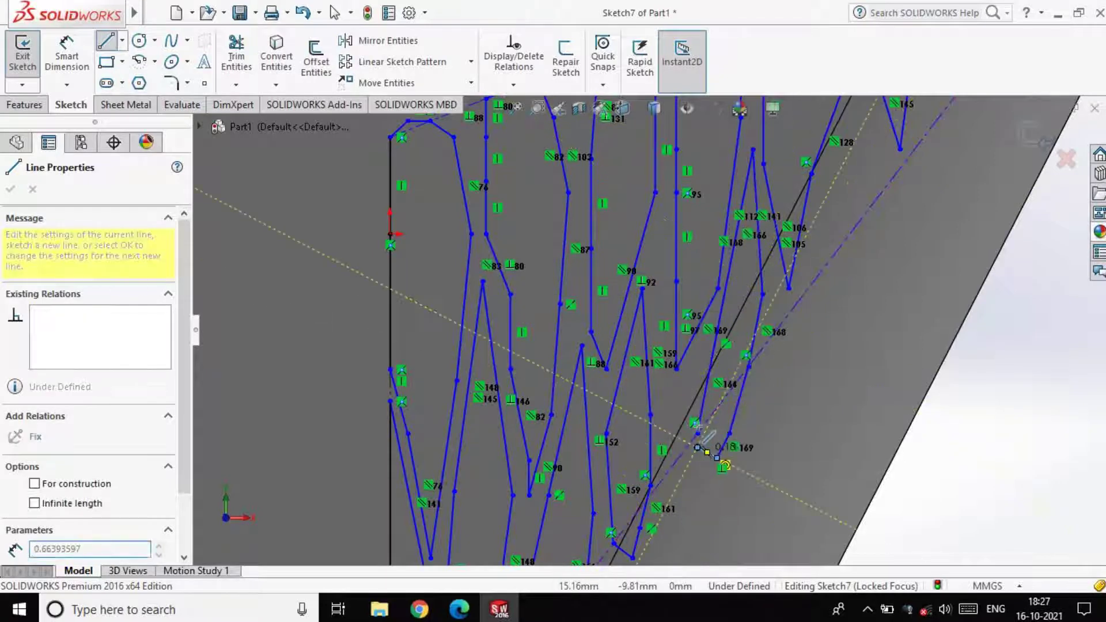
click(697, 433)
Sketch a sixth closed lower tooth further along the outer construction side, its point meeting the side of the fifth upper tooth.
scroll(896, 317, up, 4)
scroll(751, 272, down, 3)
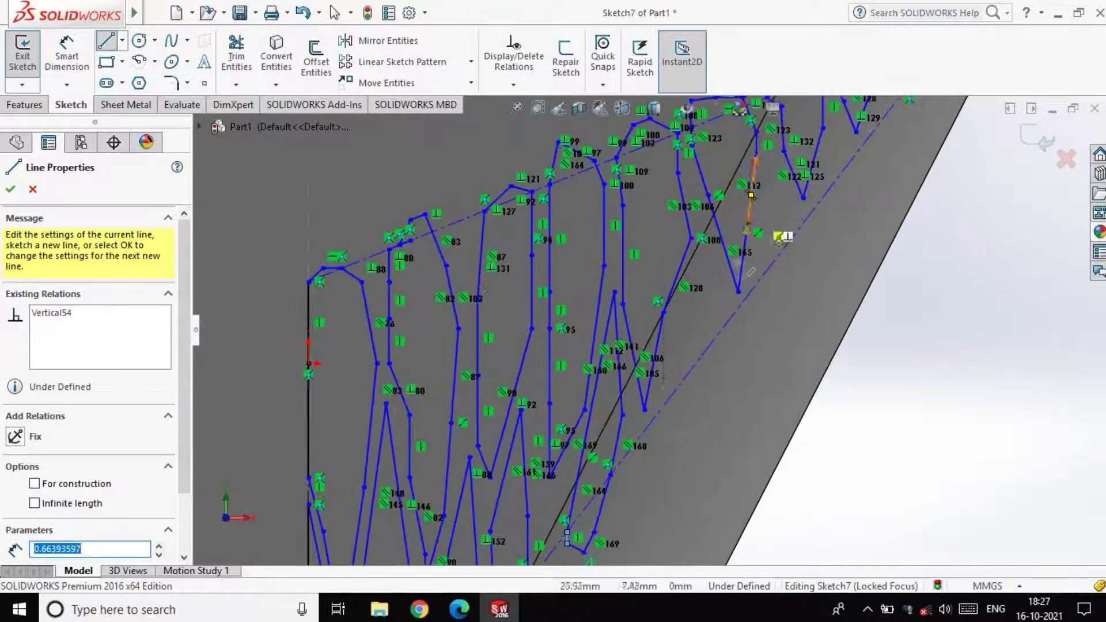
click(668, 400)
click(678, 329)
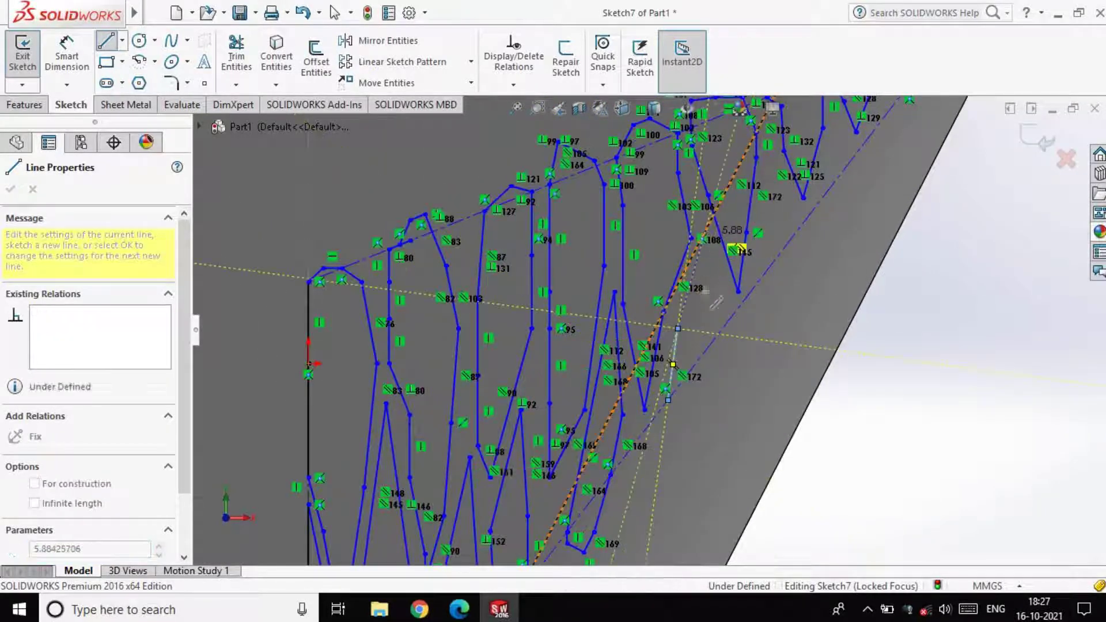
click(705, 232)
click(716, 292)
click(716, 340)
click(701, 392)
click(694, 415)
click(678, 415)
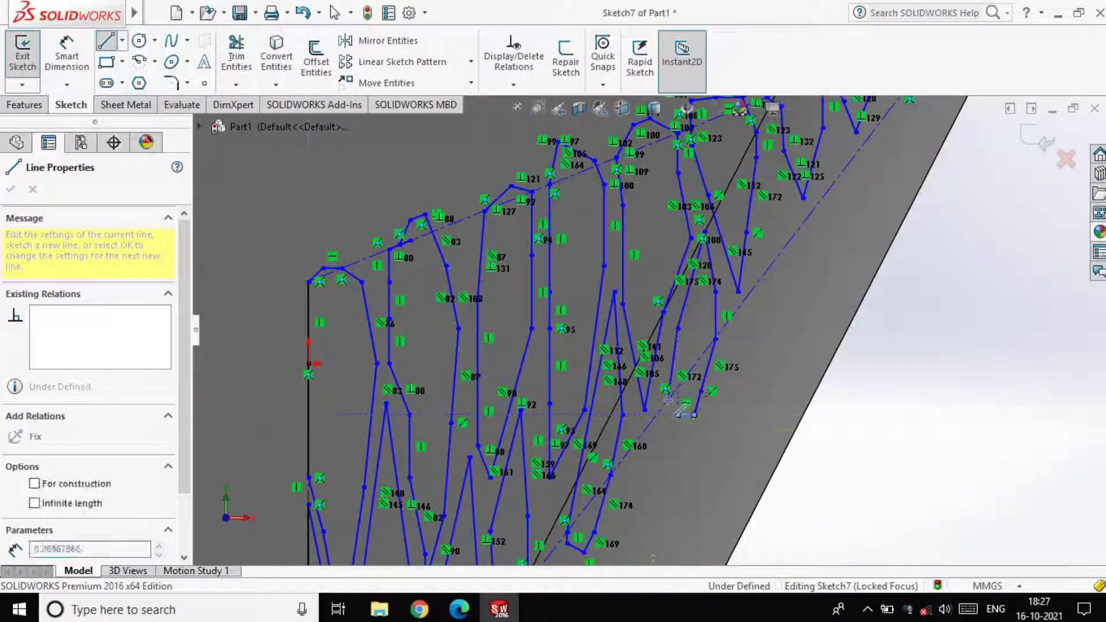
click(669, 400)
Sketch a seventh closed lower tooth on the outer construction side, pointing up between the sixth and seventh upper teeth.
scroll(822, 209, up, 3)
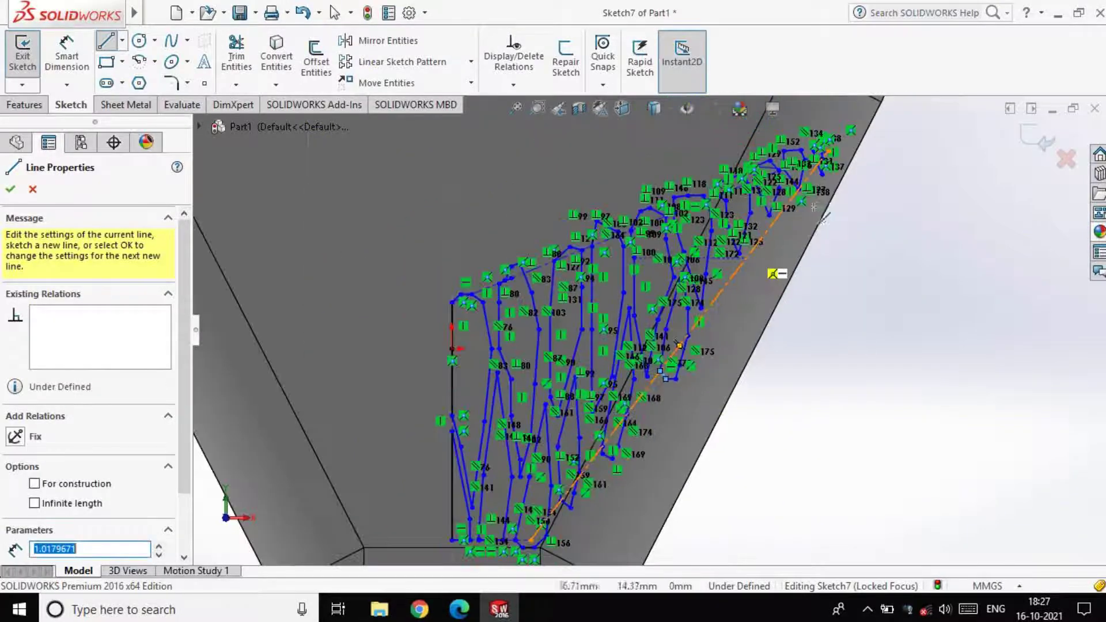
scroll(839, 173, down, 6)
scroll(632, 330, up, 2)
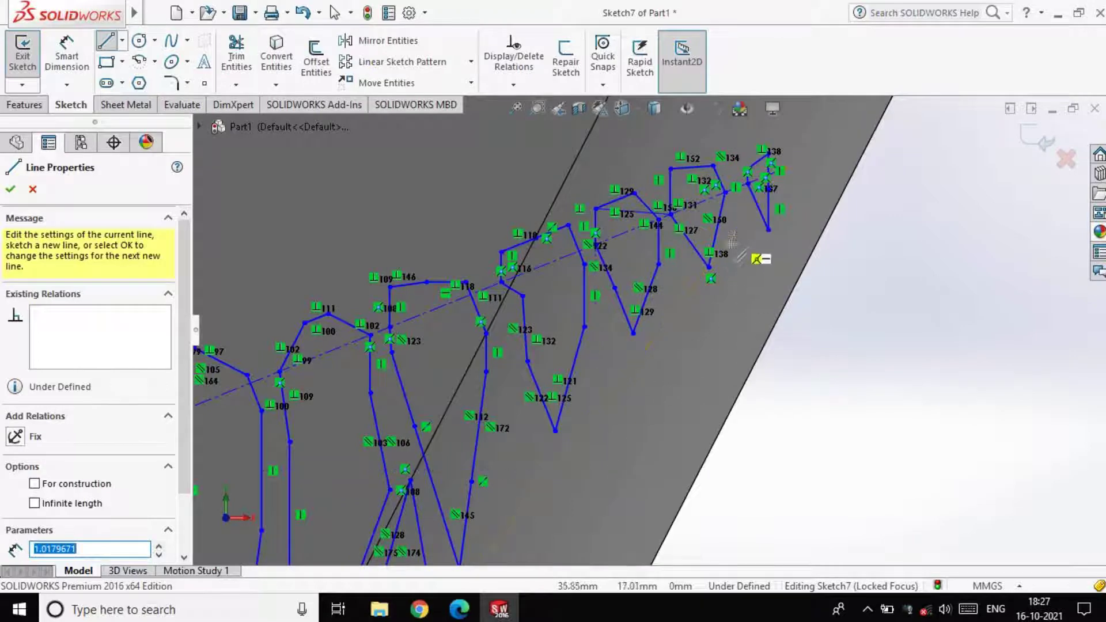
scroll(636, 328, up, 2)
click(517, 430)
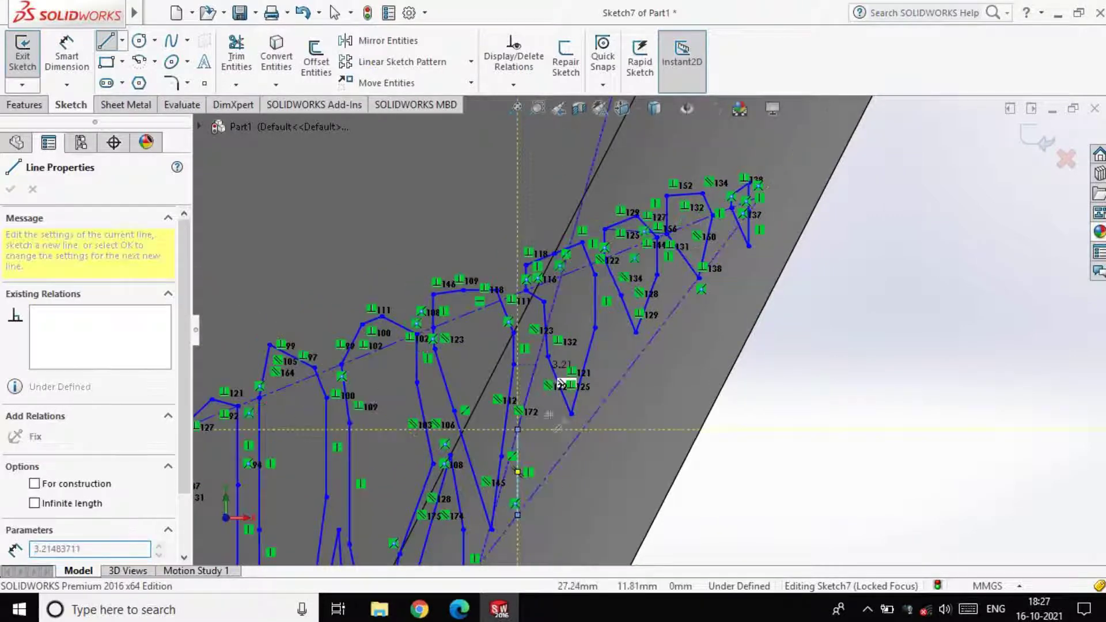
click(536, 365)
click(554, 491)
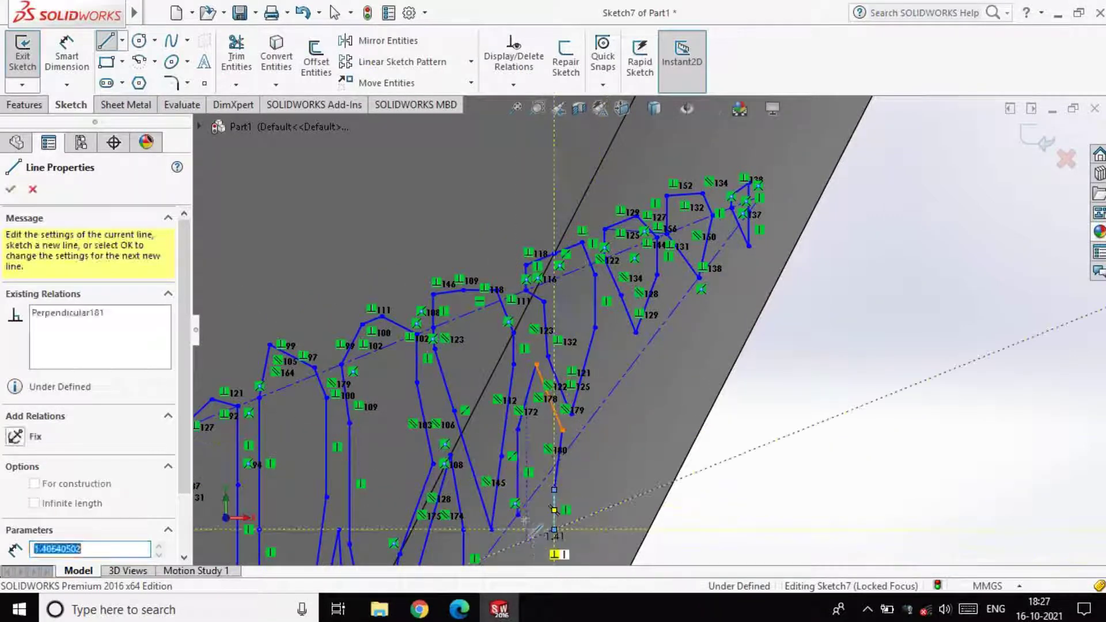
click(517, 515)
Add an eighth closed lower tooth with a slender point rising between the seventh and eighth upper teeth.
click(595, 431)
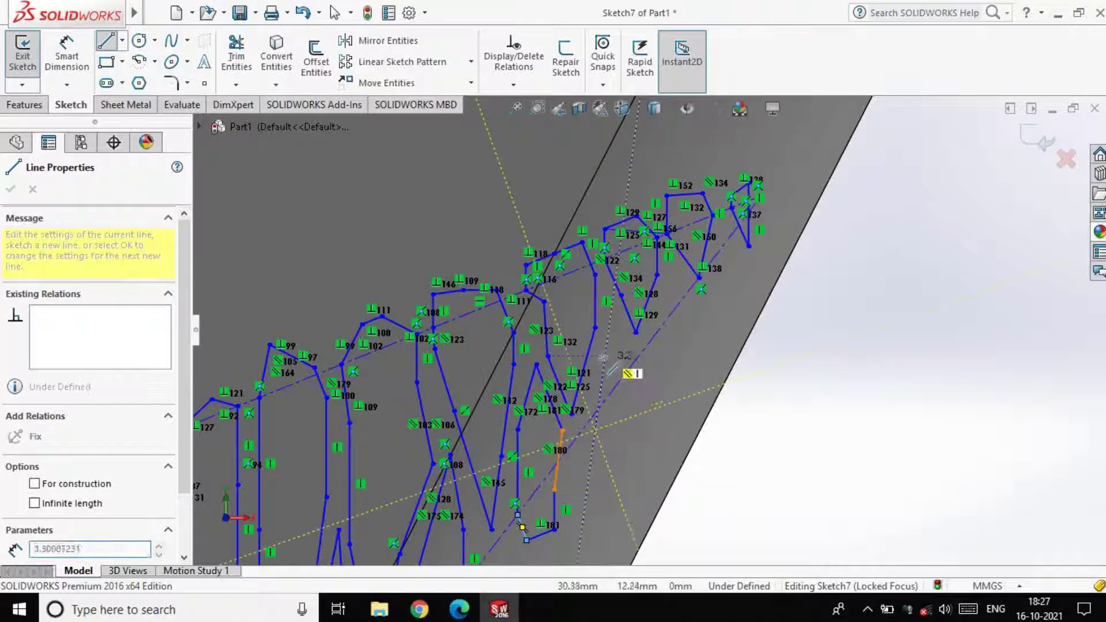
click(606, 302)
click(616, 468)
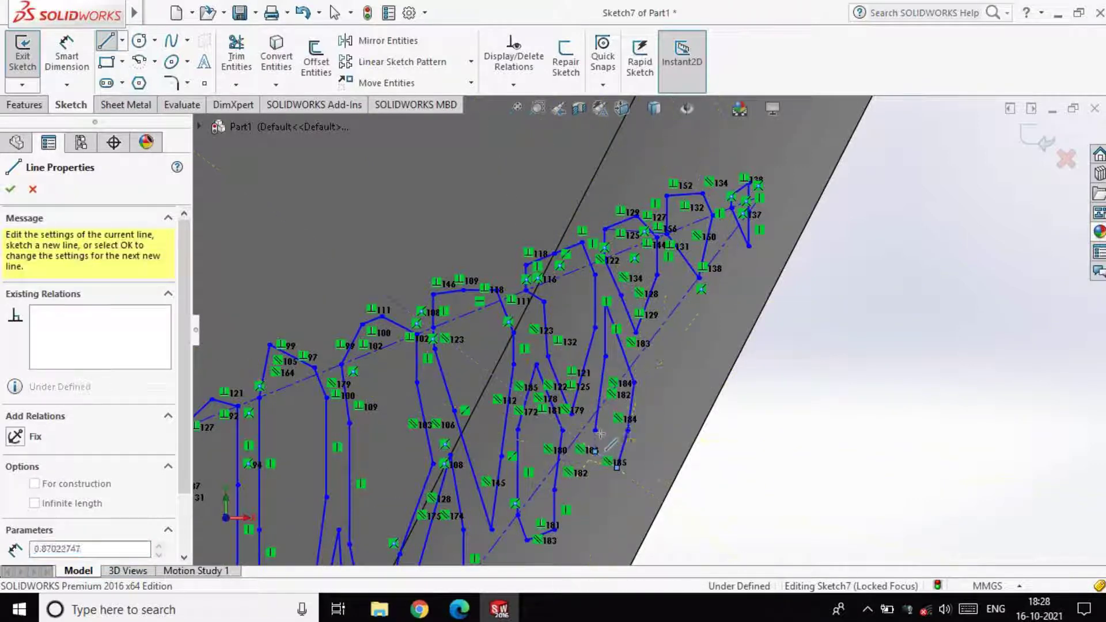
click(596, 431)
Sketch a ninth, shorter closed lower tooth pointing up between the eighth and ninth upper teeth.
click(656, 342)
click(670, 295)
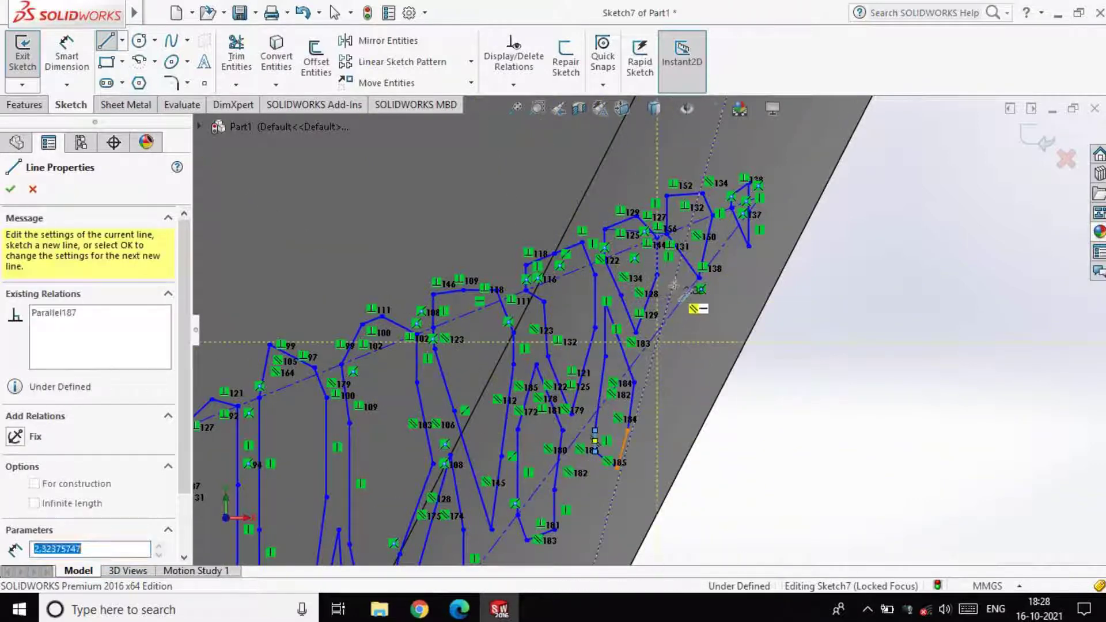
click(671, 259)
click(684, 297)
click(692, 342)
click(670, 371)
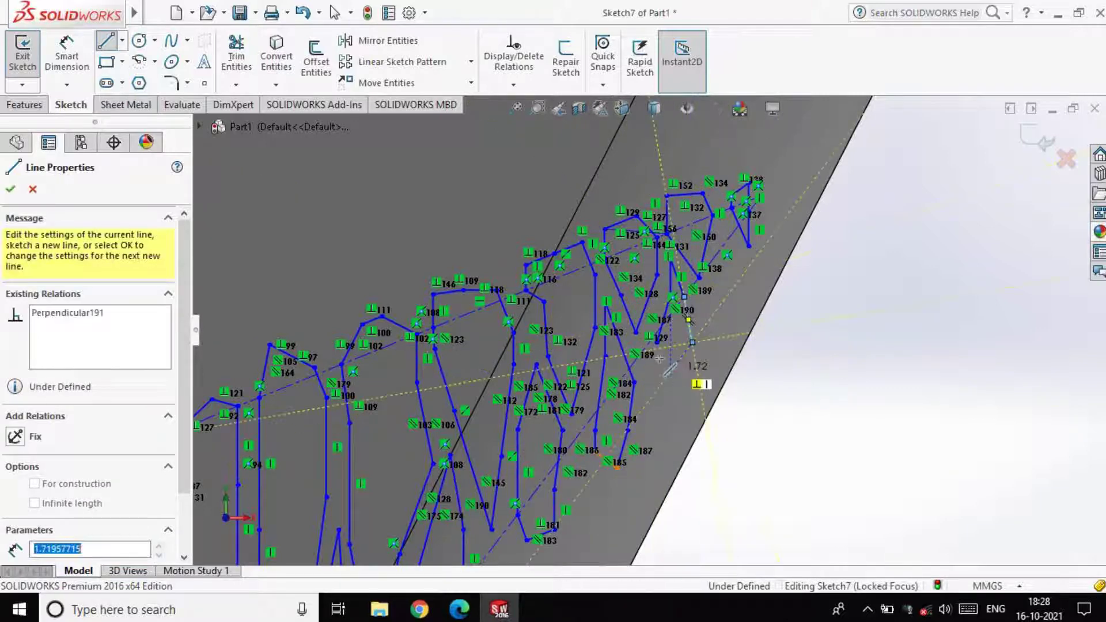
click(657, 362)
click(657, 343)
Sketch a tenth small closed lower tooth with a flat base, pointing up between the ninth upper tooth and the tiny end tooth.
scroll(714, 284, down, 3)
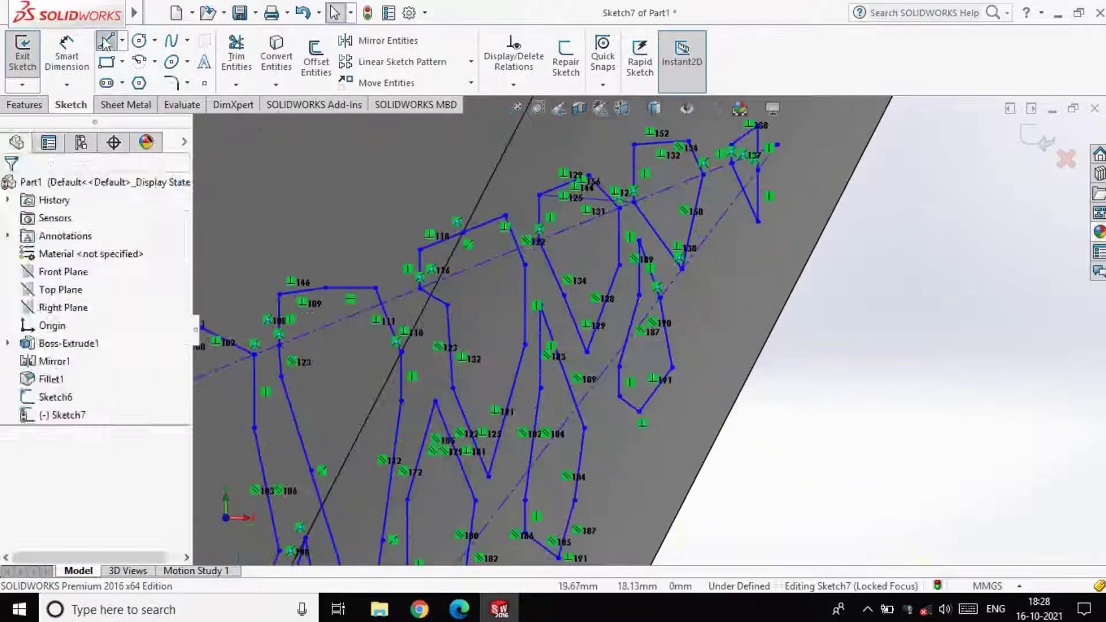
click(703, 269)
click(720, 175)
click(742, 222)
click(732, 269)
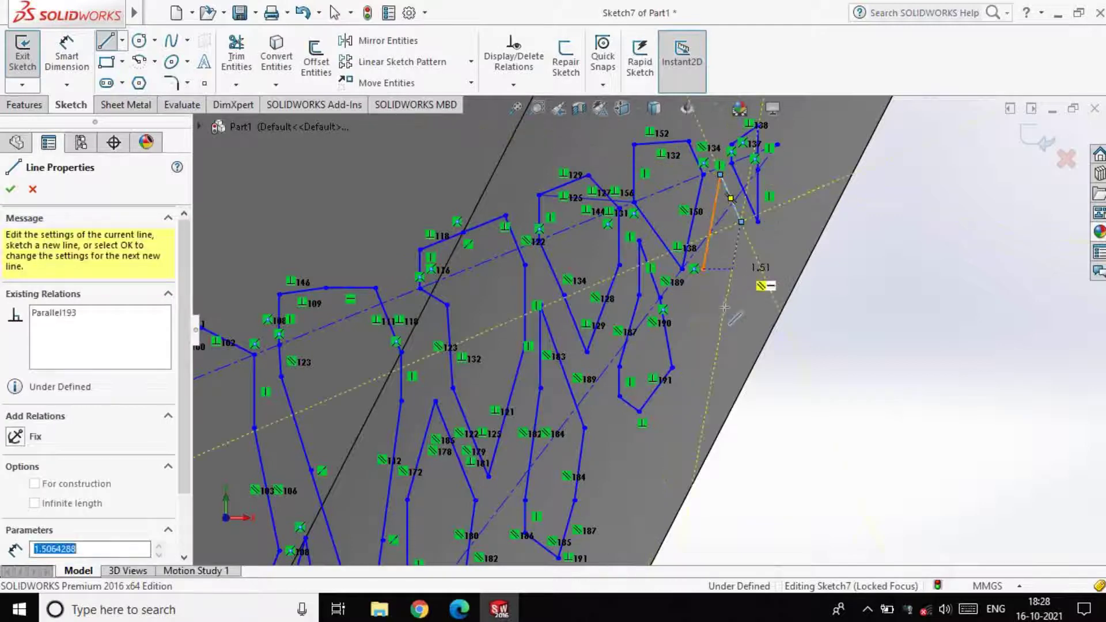
click(726, 304)
click(703, 304)
click(703, 287)
click(704, 269)
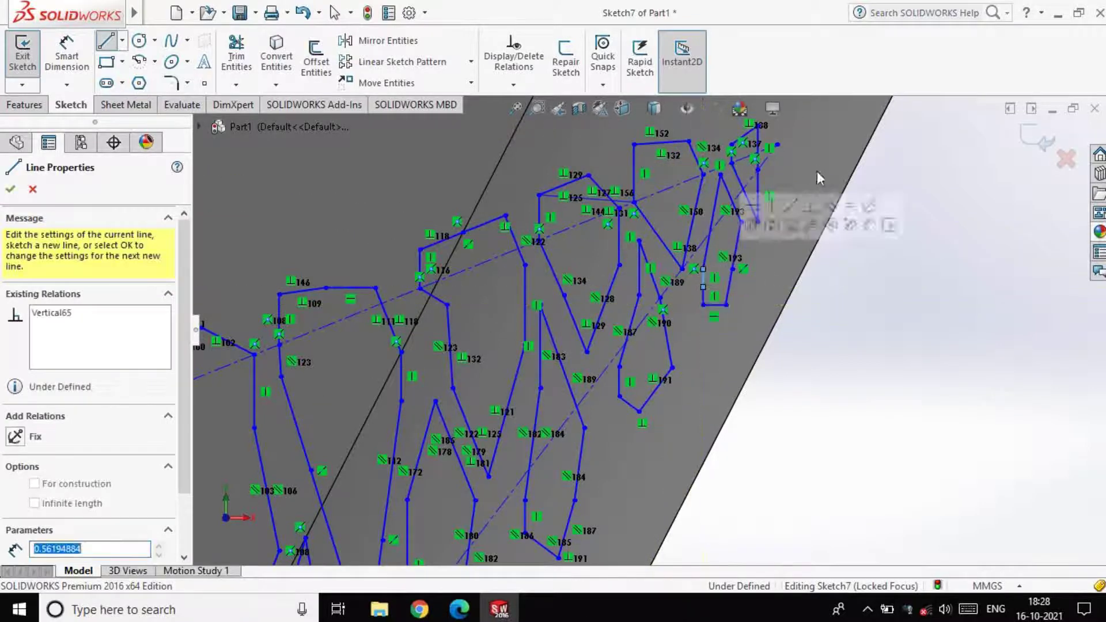
Finish the tooth rows with a small closed triangular profile at the outermost construction corner and accept the lines.
scroll(820, 178, up, 1)
click(726, 198)
click(729, 239)
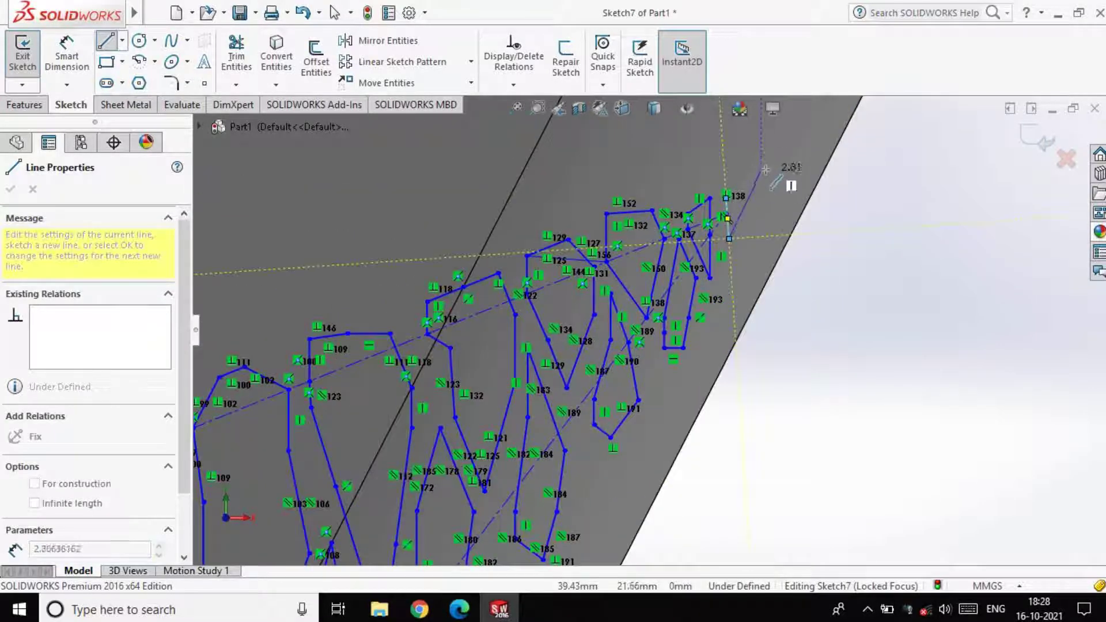
click(761, 170)
click(725, 198)
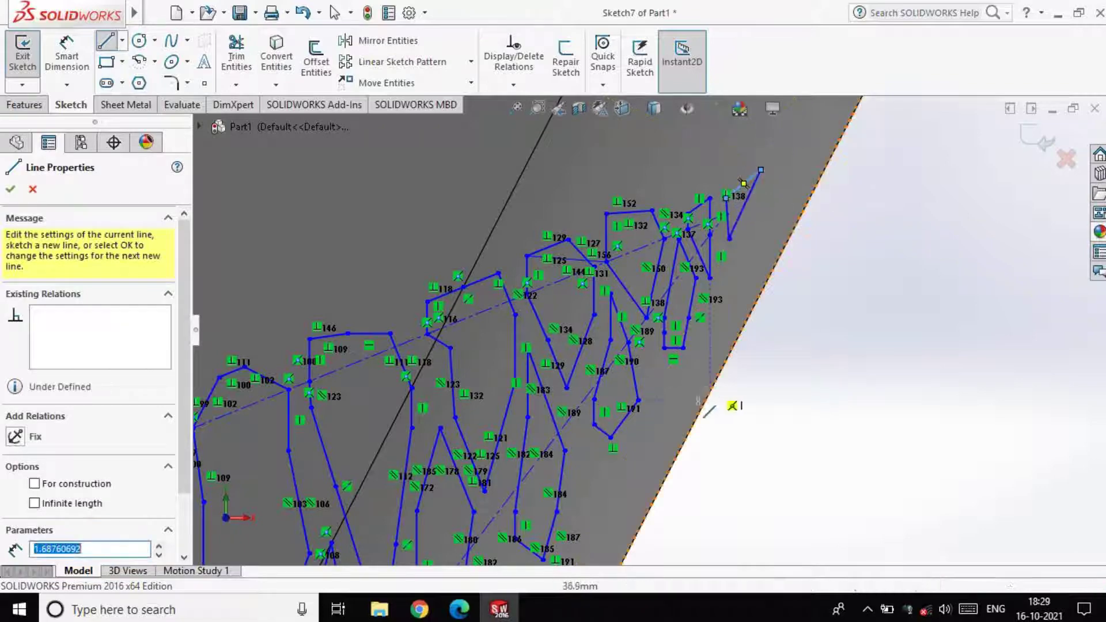
scroll(704, 415, up, 5)
scroll(608, 416, down, 5)
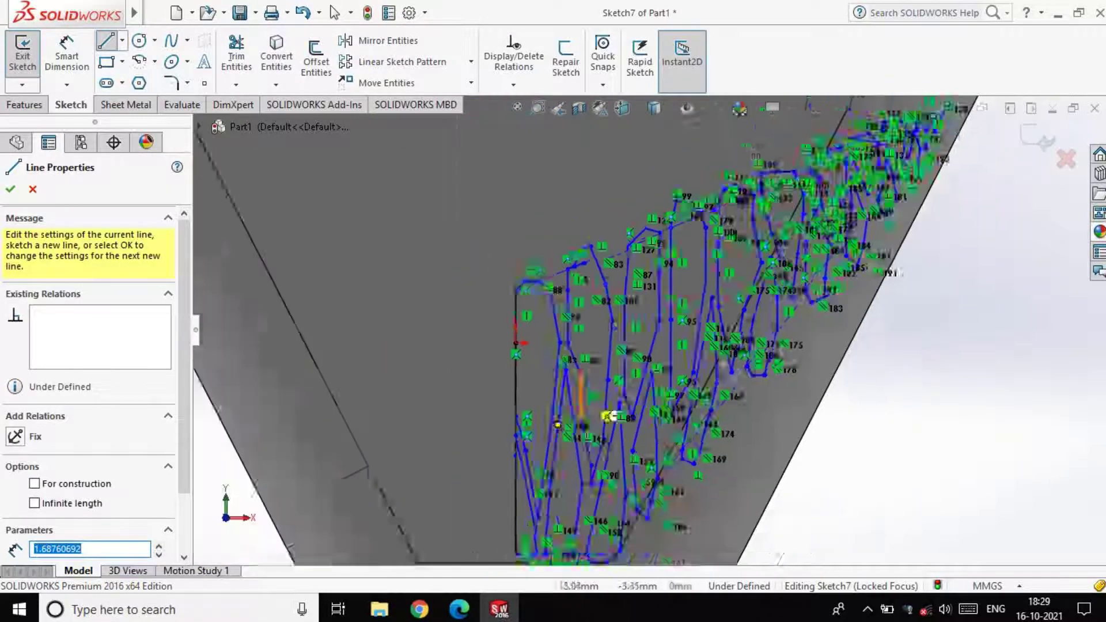
scroll(608, 416, up, 6)
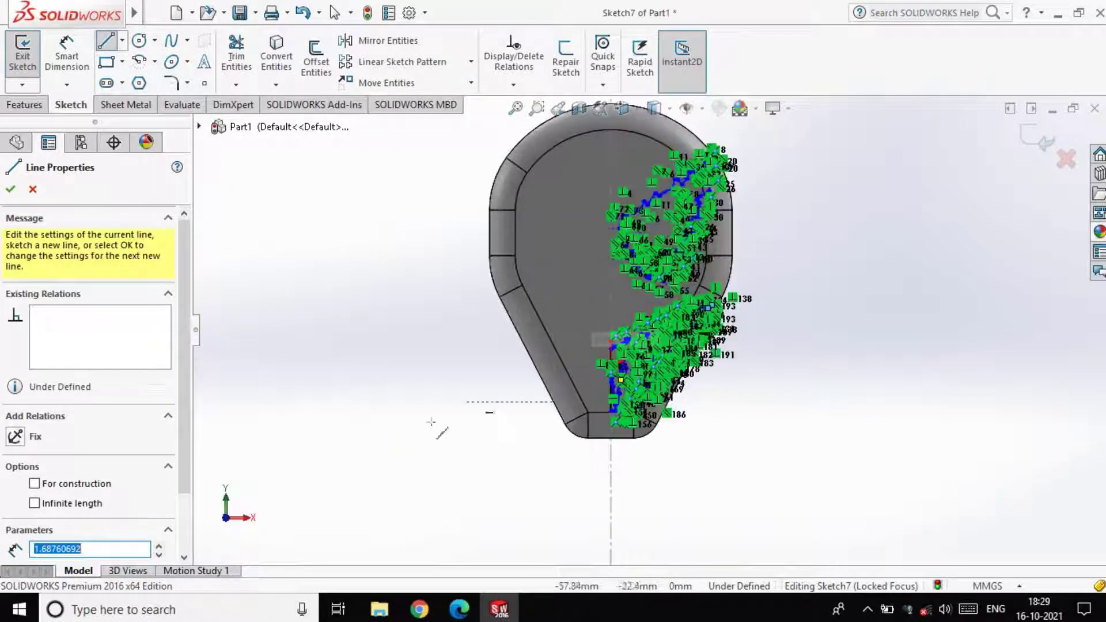
click(11, 190)
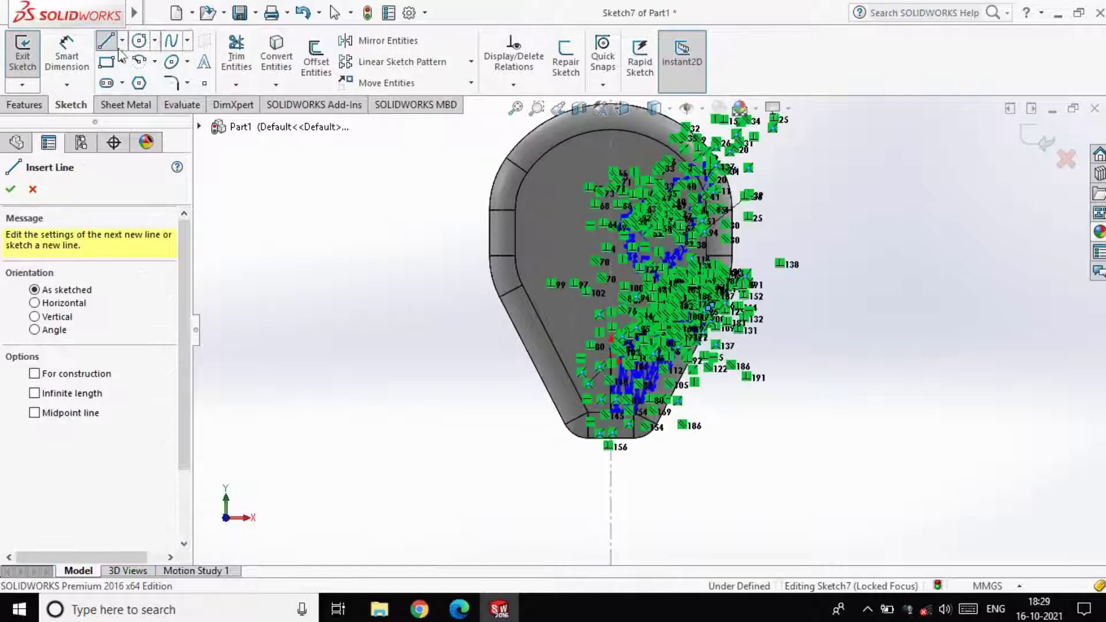
Exit the sketch and extrude-cut its jagged eye and tooth profiles using Through All - Both.
click(22, 55)
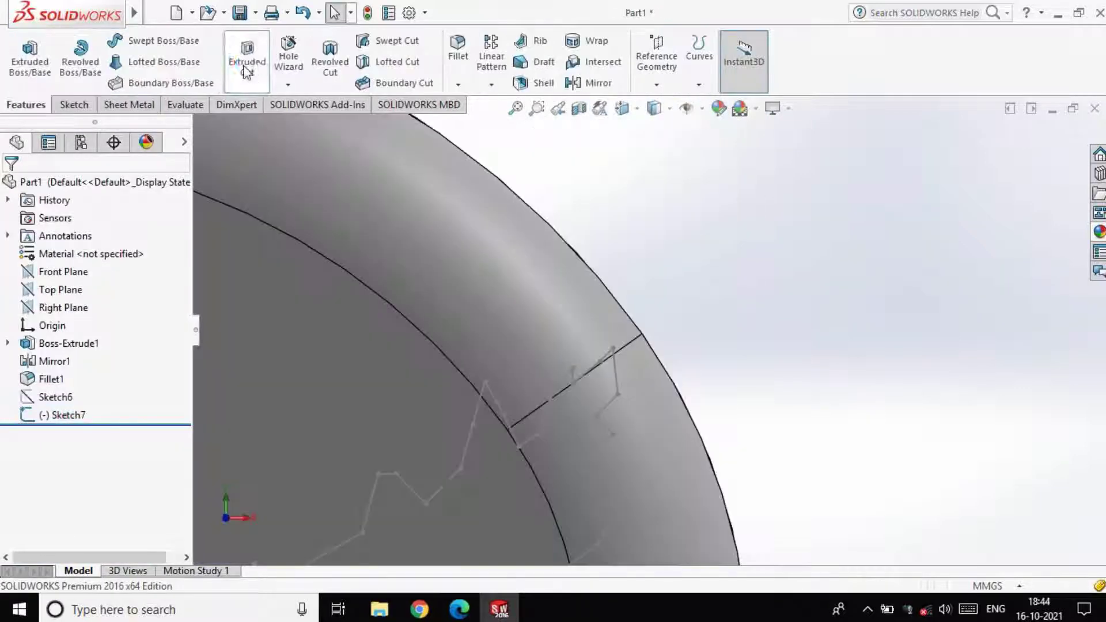
click(30, 55)
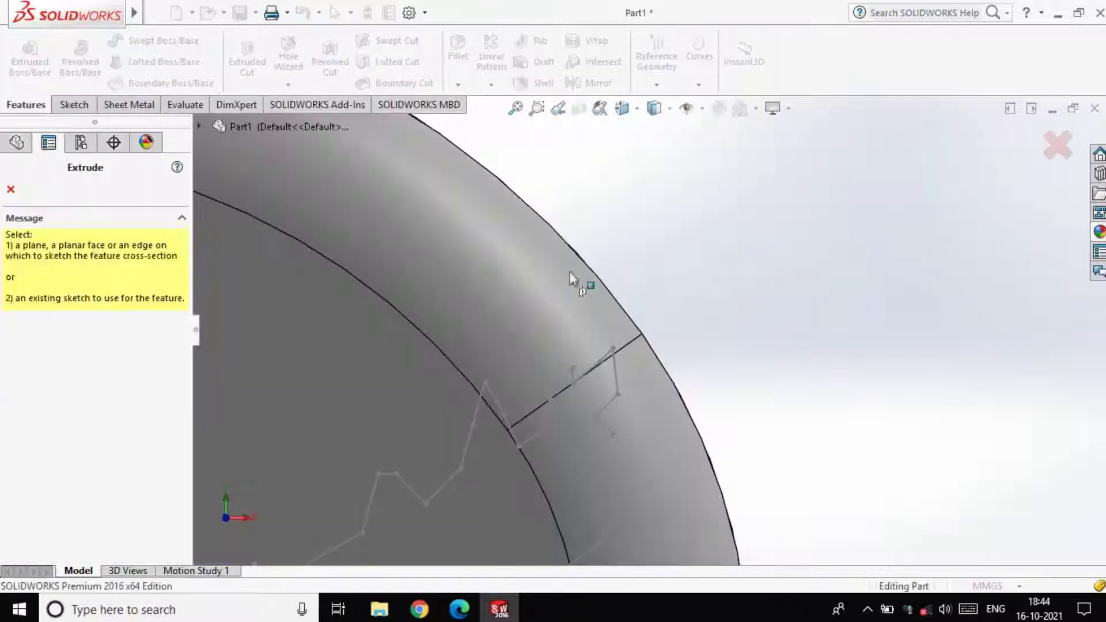
click(266, 359)
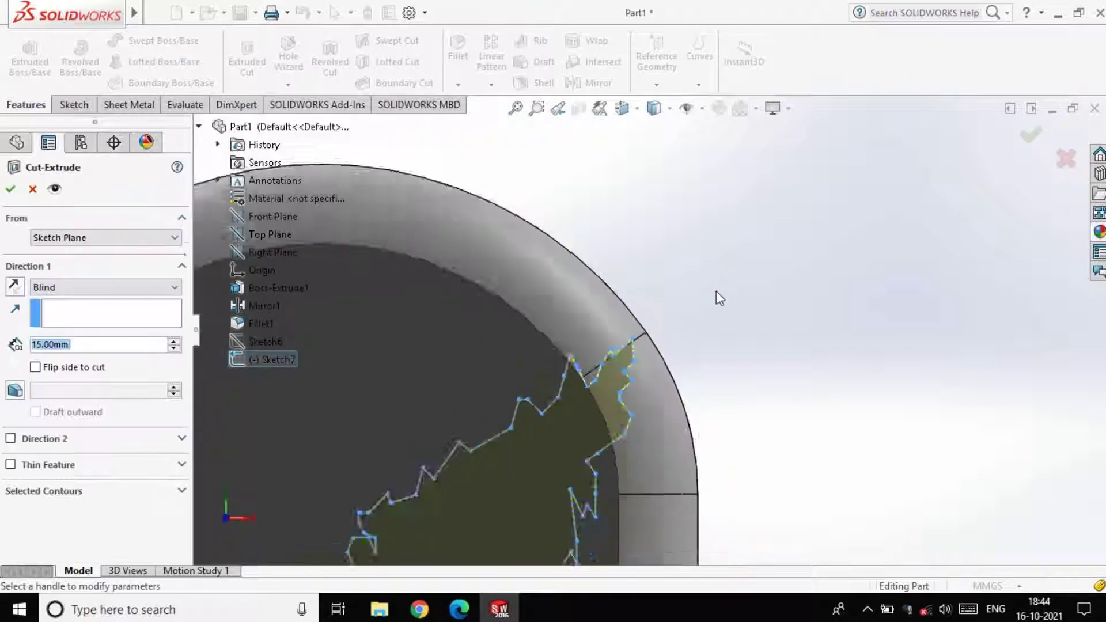
click(114, 288)
click(86, 324)
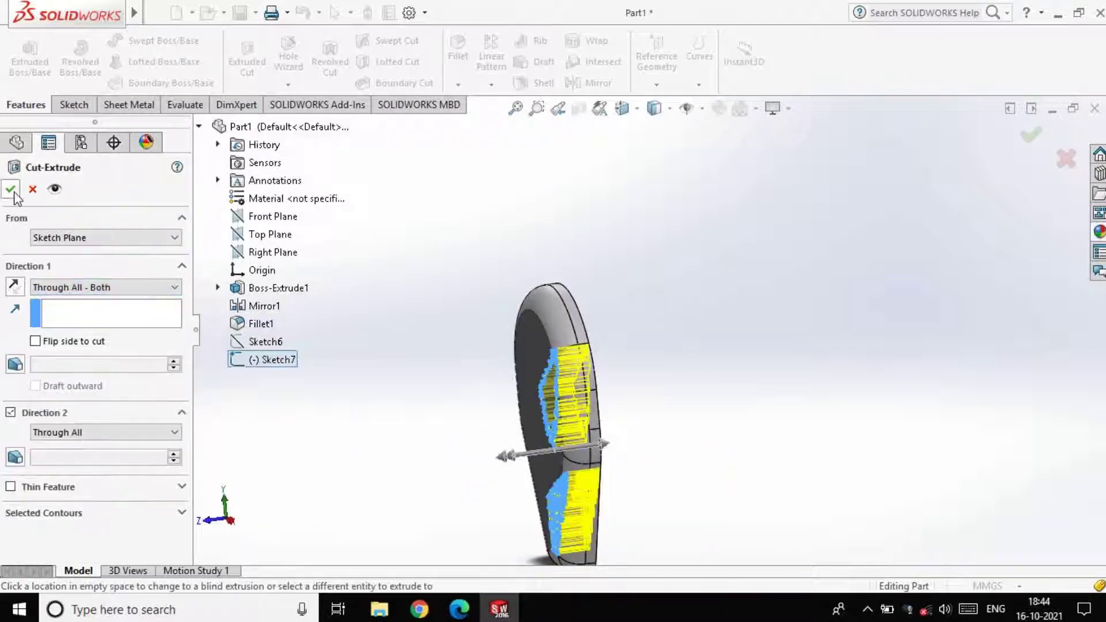
click(12, 190)
Mirror the eye and teeth cut about the Right Plane onto the other half of the face.
middle_drag(519, 369, 730, 455)
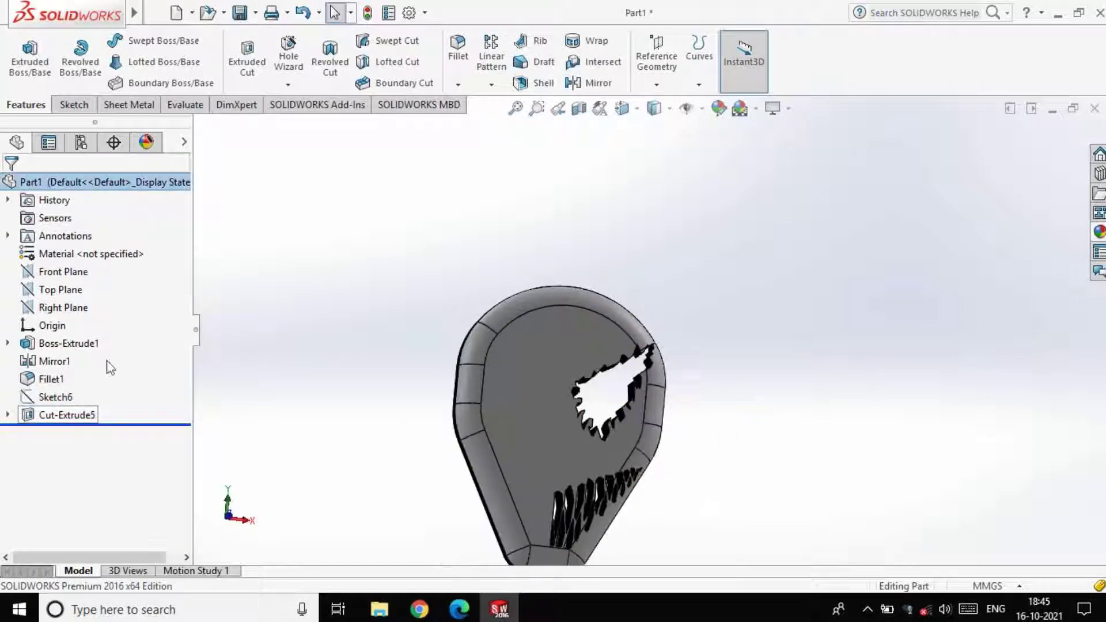
click(590, 83)
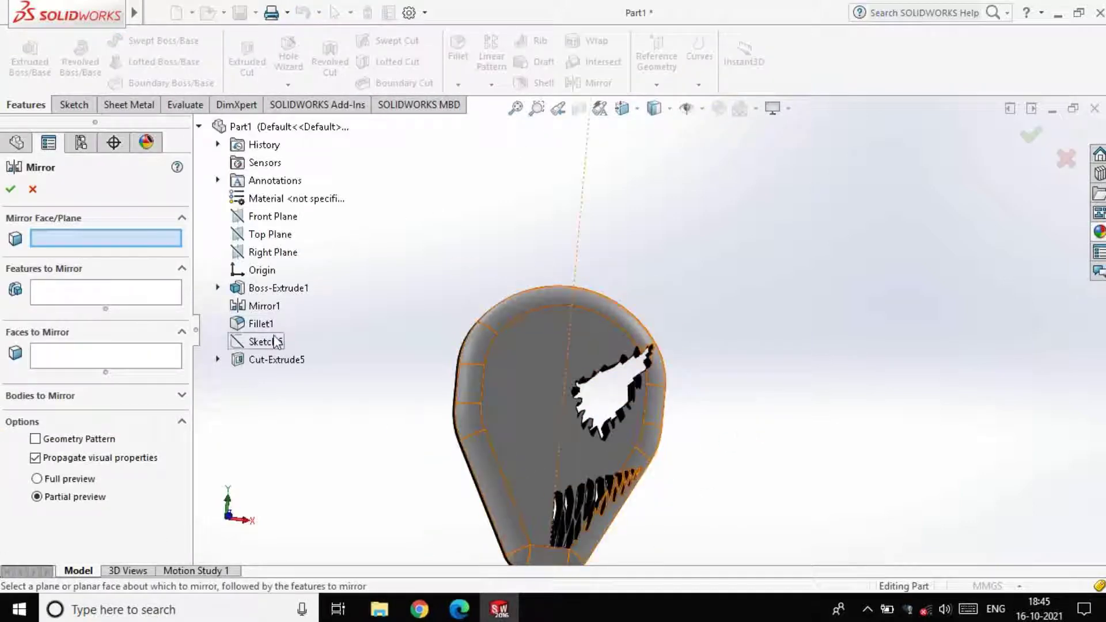
click(278, 253)
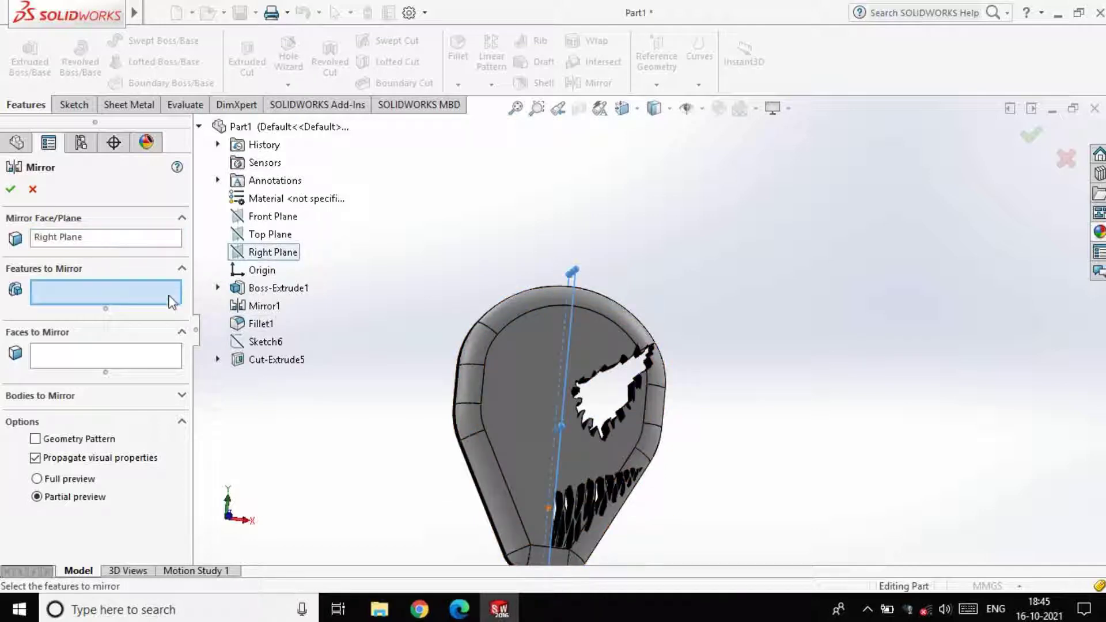
click(259, 360)
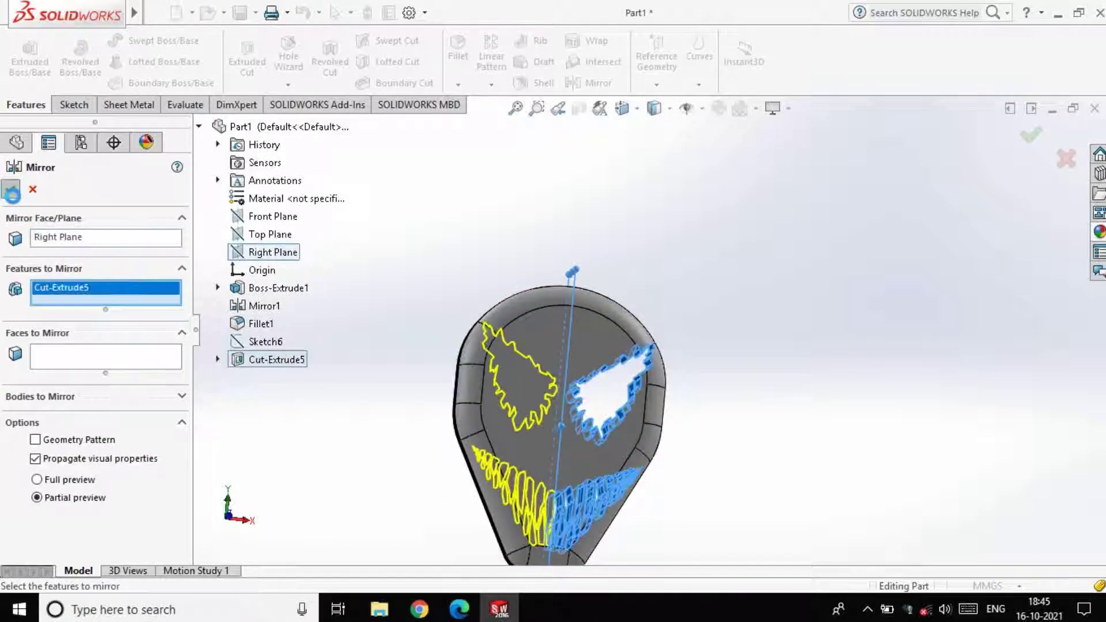
click(13, 195)
Apply a black colour from the standard swatches to the mirrored cut, the front face and the rounded rim of the mask.
click(718, 108)
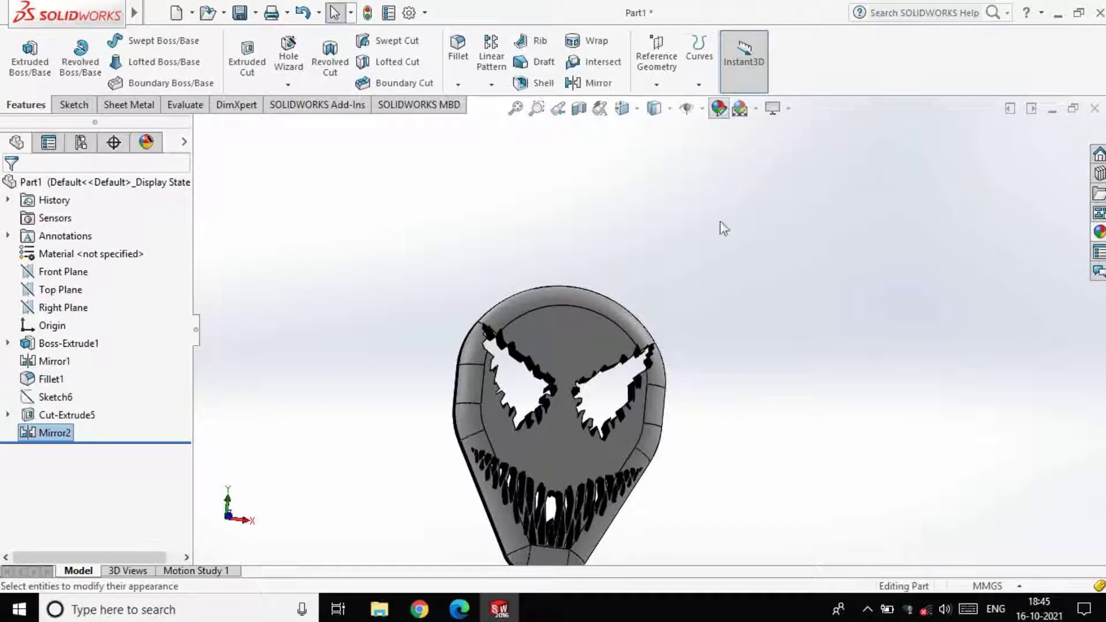
click(130, 547)
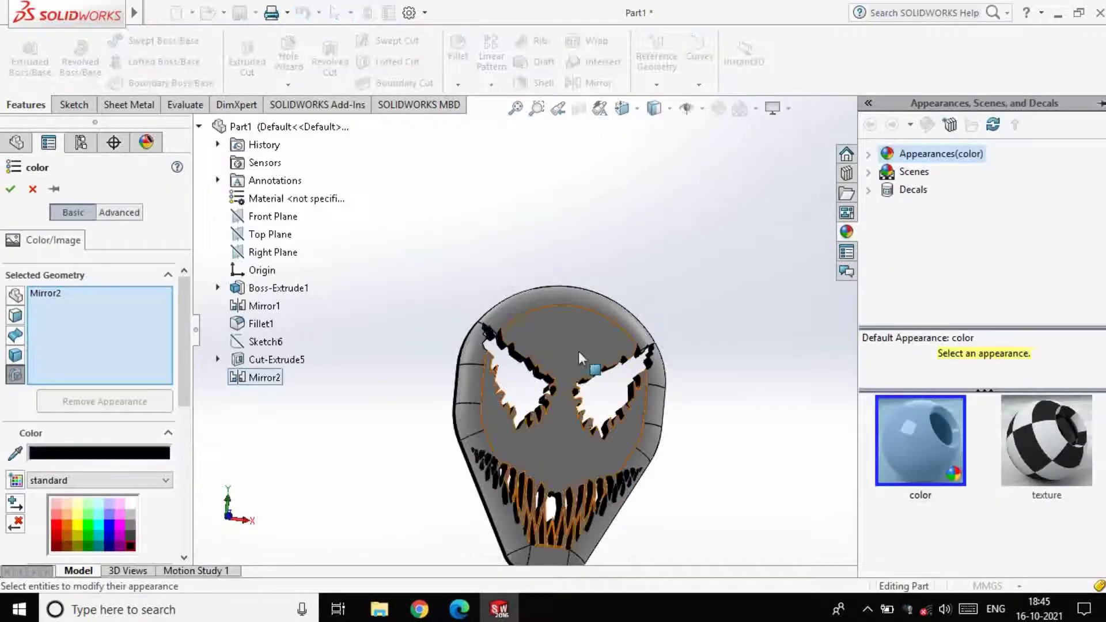
click(578, 351)
click(561, 297)
click(11, 189)
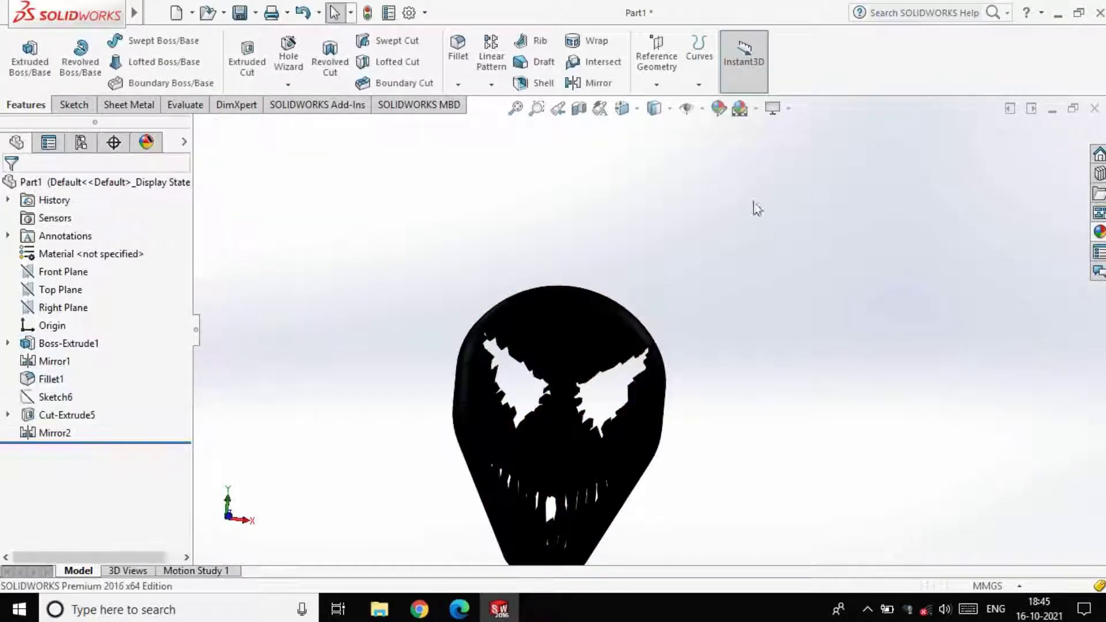
key(f)
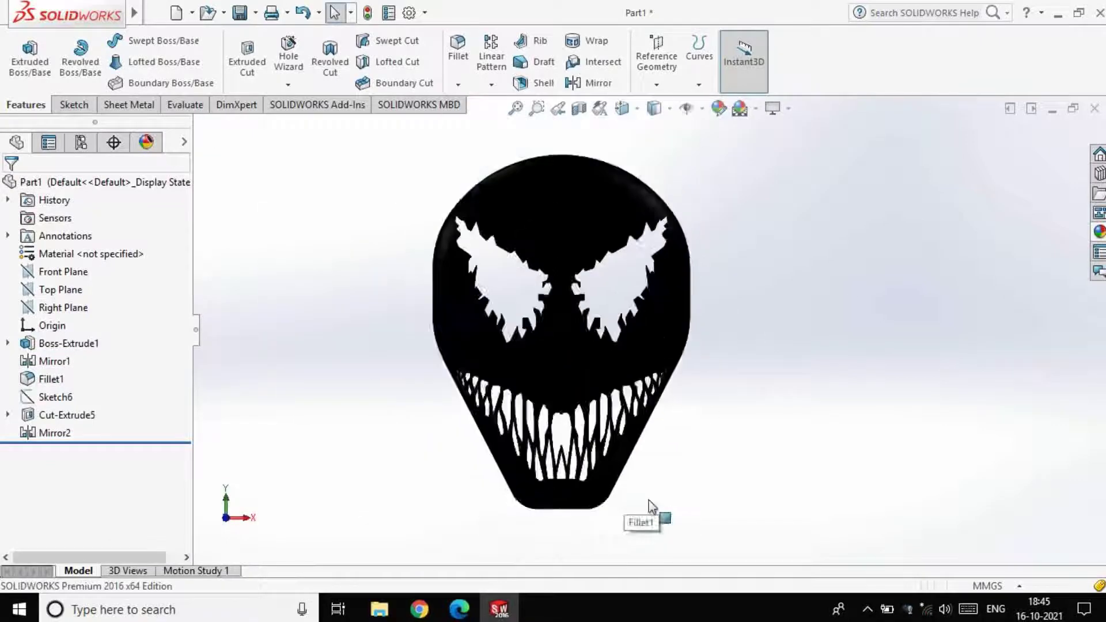